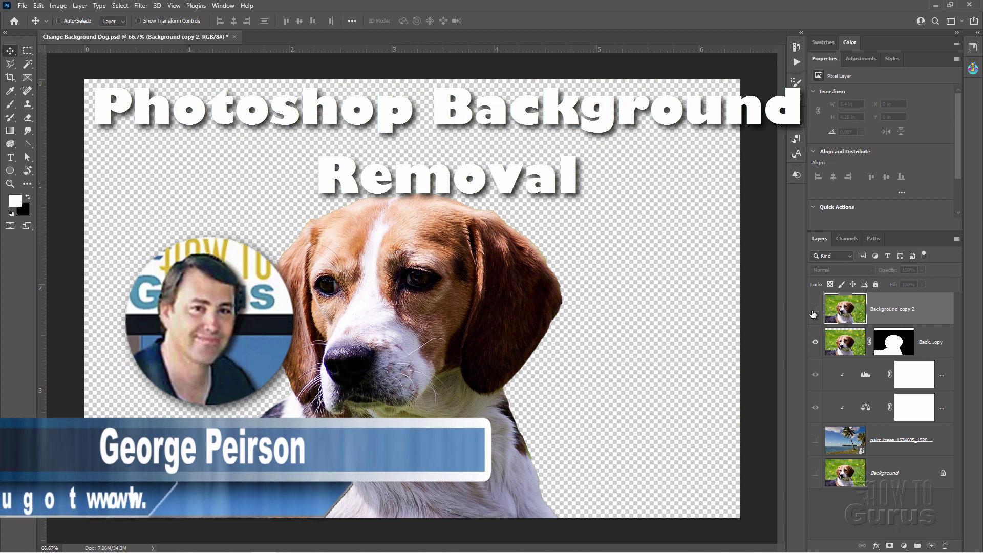
# Step: Show the palm trees layer in Change Background Dog.psd and switch to the dog-2527136.jpg document
pyautogui.click(816, 442)
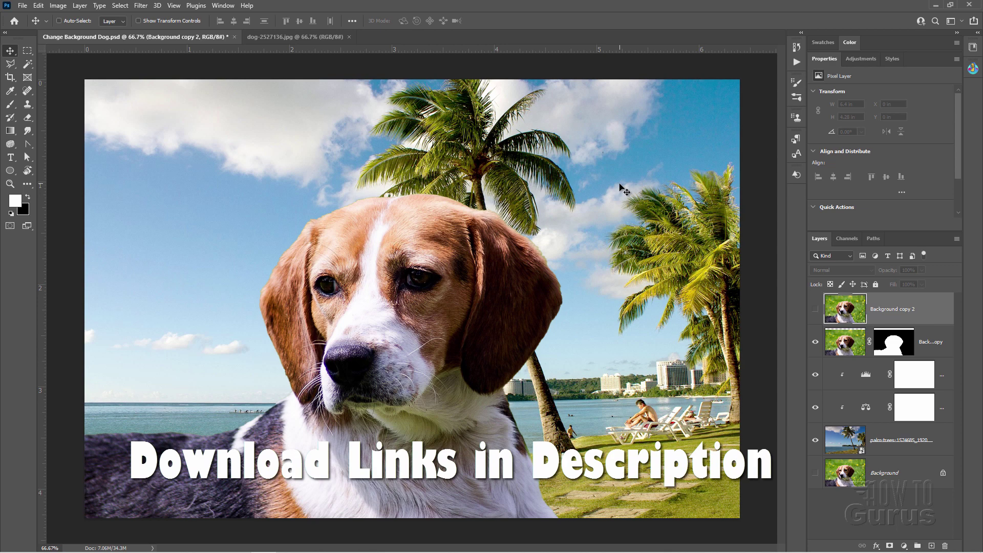
pyautogui.click(288, 38)
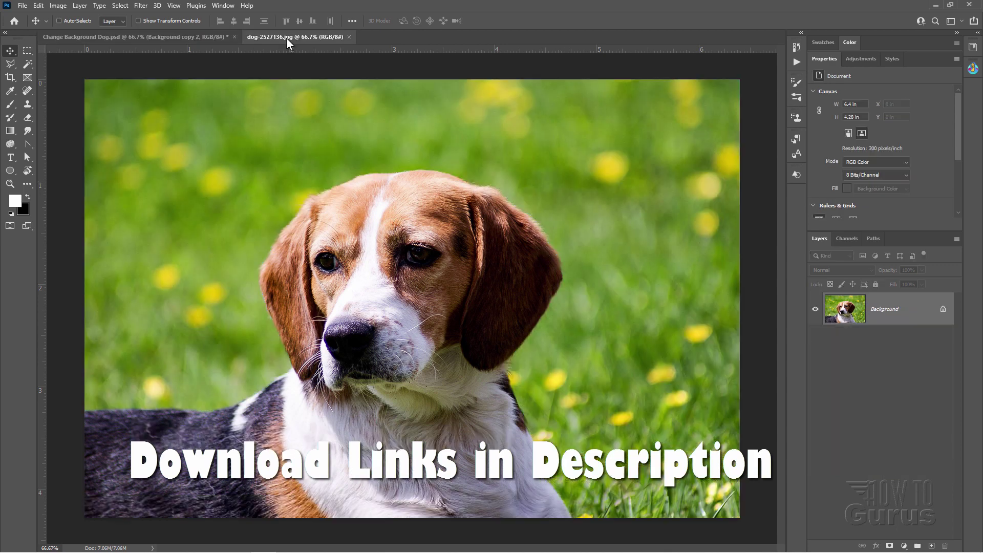
# Step: Select the dog with Select Subject and refine the selection edge in Select and Mask by brushing around the dog's outline
pyautogui.click(120, 5)
pyautogui.click(145, 126)
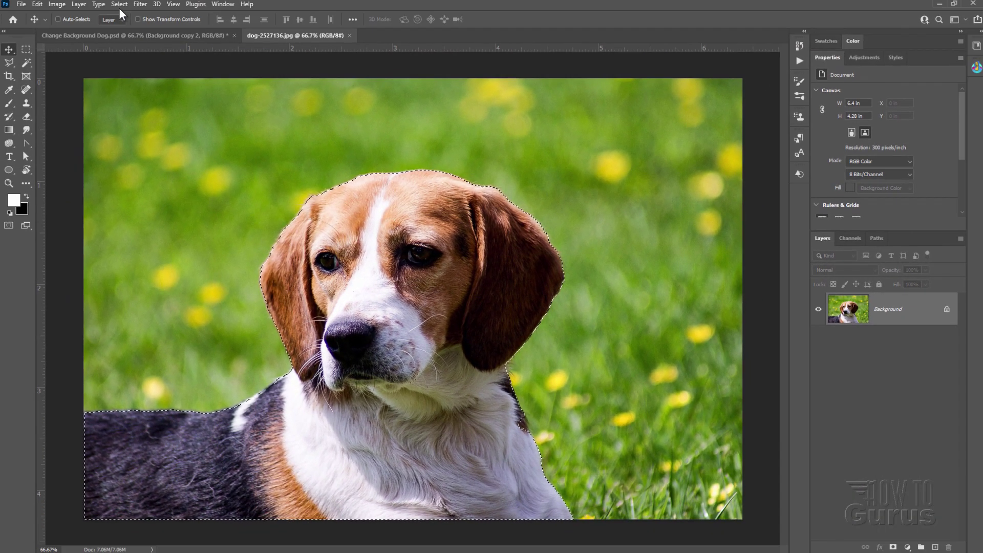
pyautogui.click(119, 5)
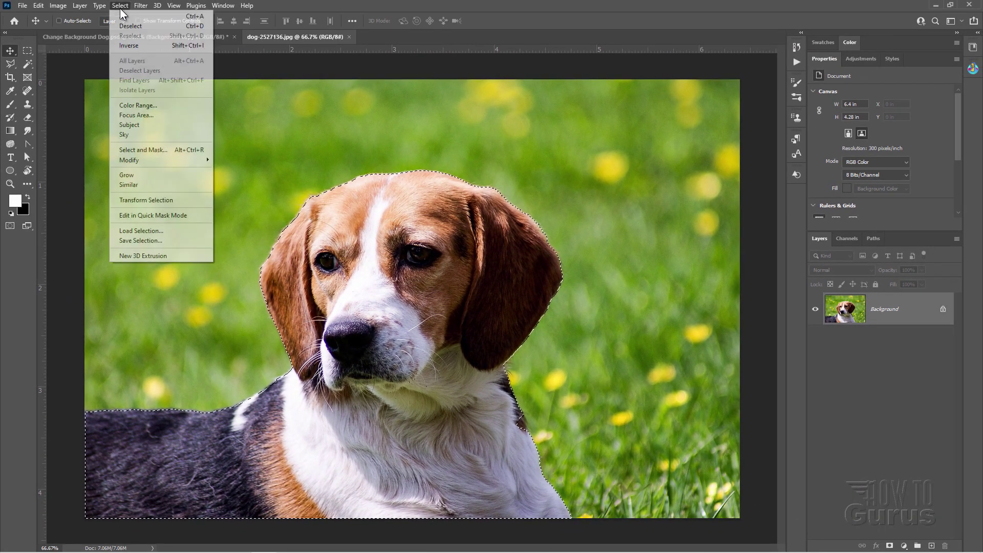
pyautogui.click(162, 149)
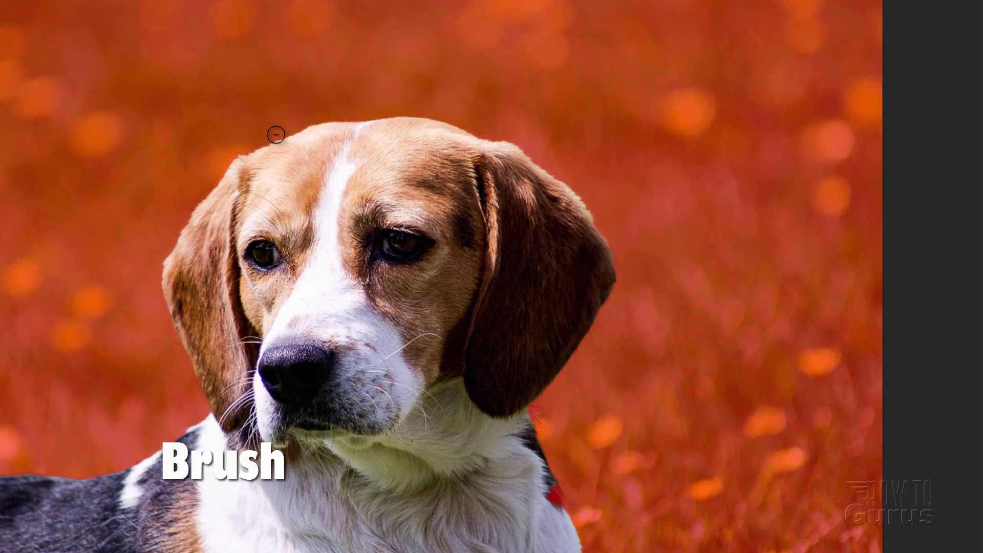
pyautogui.moveTo(250, 146)
pyautogui.mouseDown()
pyautogui.moveTo(231, 155)
pyautogui.moveTo(173, 226)
pyautogui.moveTo(159, 338)
pyautogui.mouseUp()
pyautogui.moveTo(159, 289)
pyautogui.mouseDown()
pyautogui.moveTo(205, 402)
pyautogui.moveTo(182, 392)
pyautogui.moveTo(204, 405)
pyautogui.moveTo(197, 421)
pyautogui.moveTo(106, 470)
pyautogui.moveTo(11, 469)
pyautogui.mouseUp()
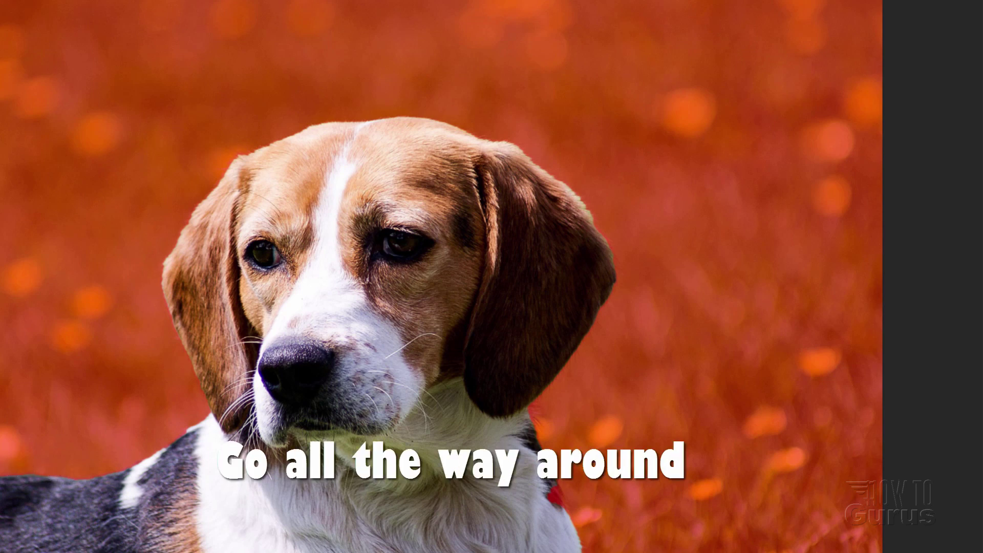
pyautogui.moveTo(606, 227); pyautogui.dragTo(618, 265)
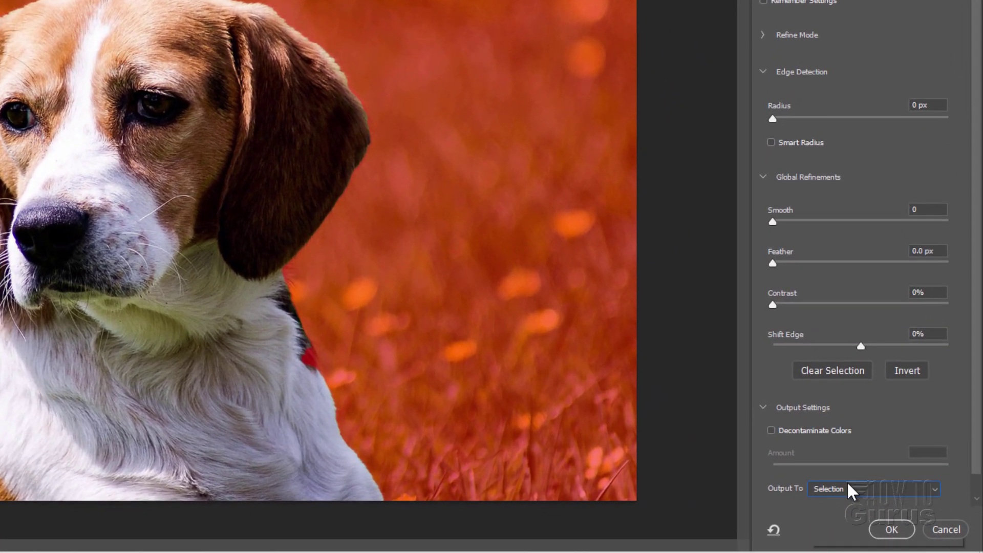
# Step: Output the refined selection as a New Layer with Layer Mask
pyautogui.click(892, 508)
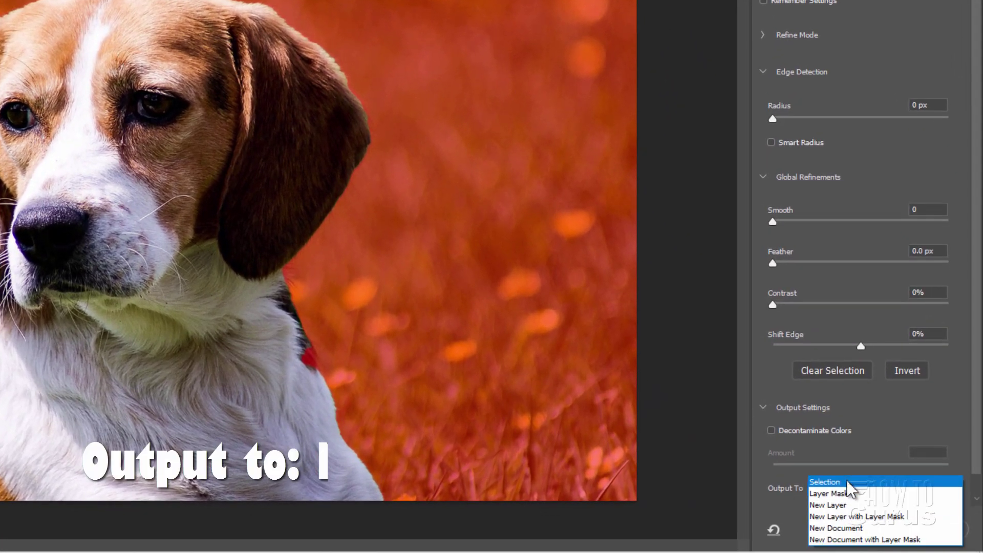
pyautogui.click(854, 516)
pyautogui.click(877, 530)
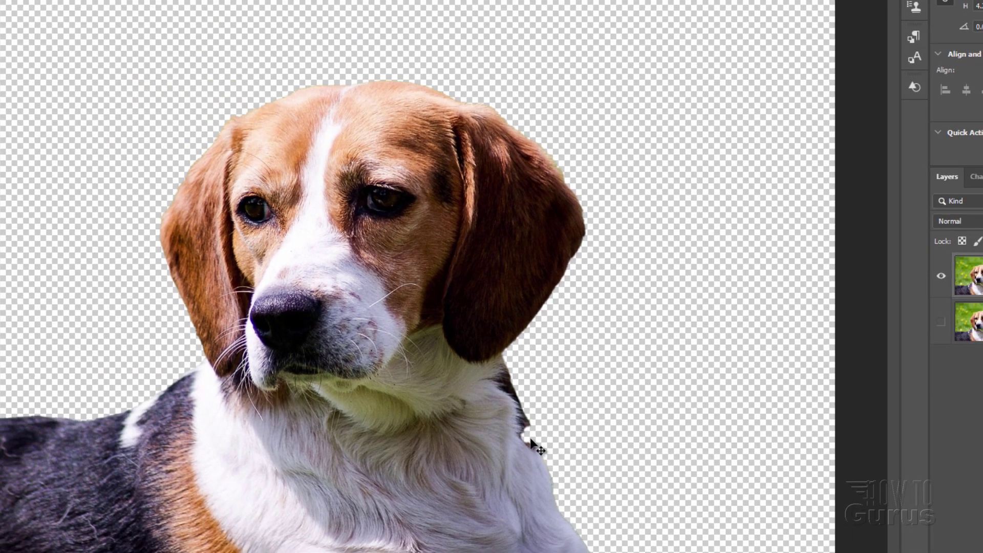
# Step: Restore the missing notch at the dog's chest edge by painting white on the layer mask with a 42 px brush at 45% hardness
pyautogui.click(8, 184)
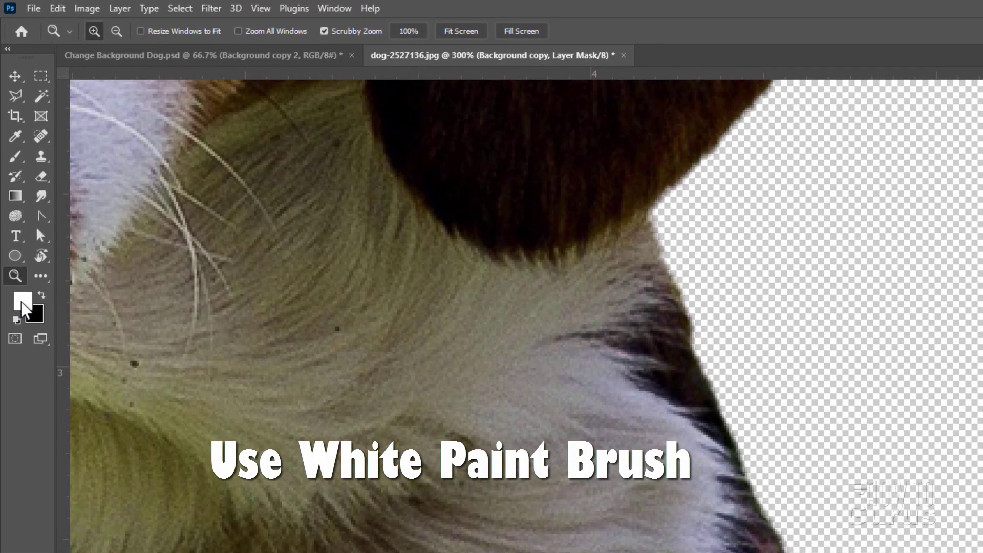
pyautogui.click(15, 153)
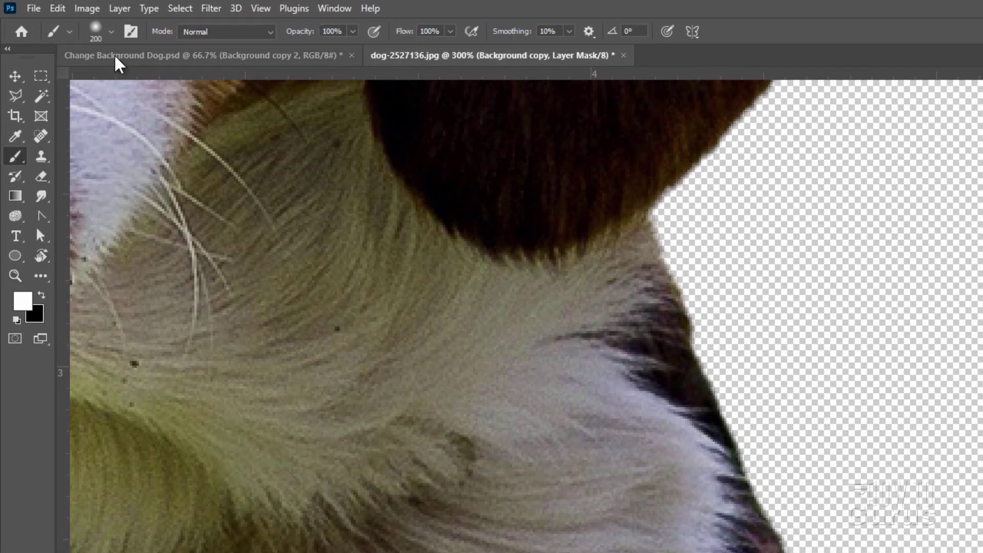
pyautogui.click(111, 32)
pyautogui.moveTo(160, 80); pyautogui.dragTo(157, 79)
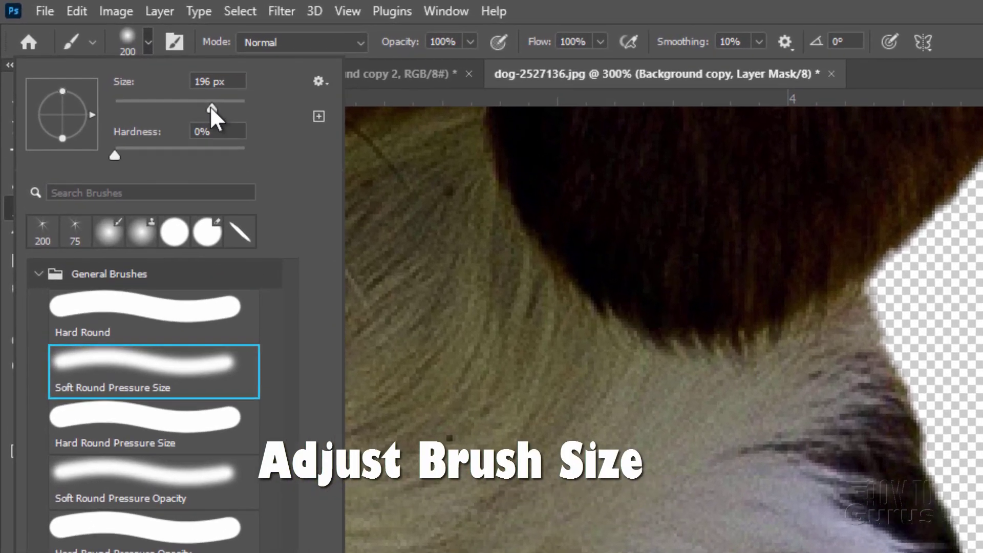
pyautogui.moveTo(154, 121); pyautogui.dragTo(138, 121)
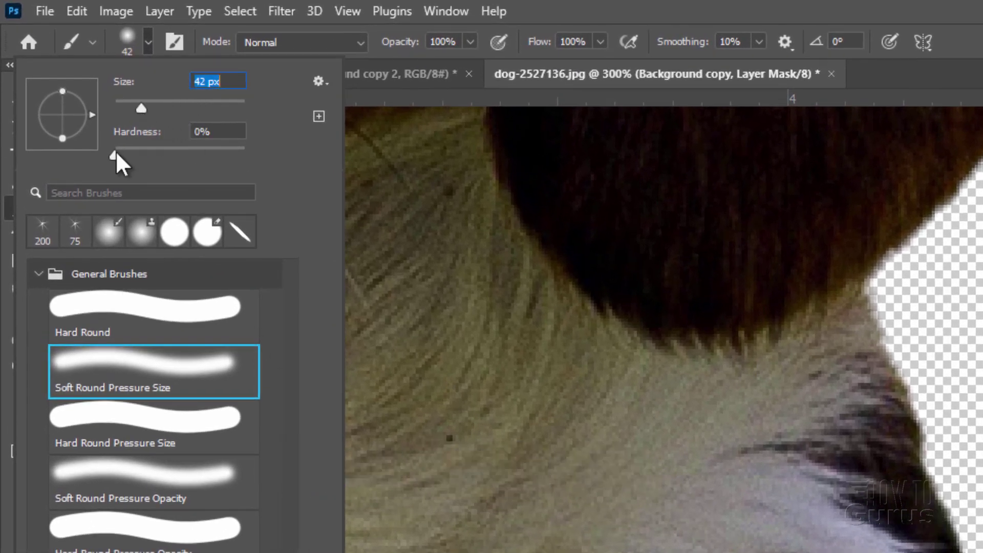
pyautogui.moveTo(116, 150); pyautogui.dragTo(173, 158)
pyautogui.click(213, 131)
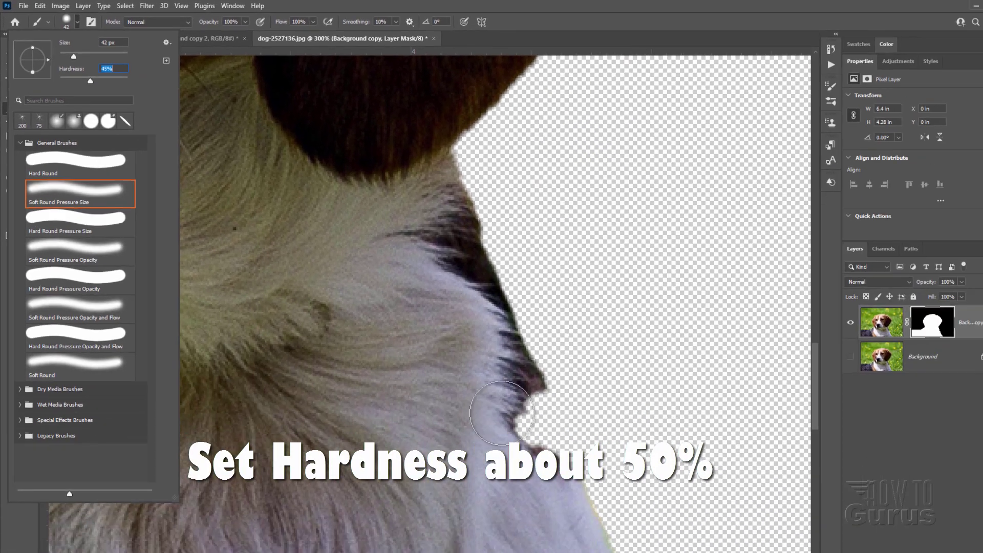
pyautogui.press('Return')
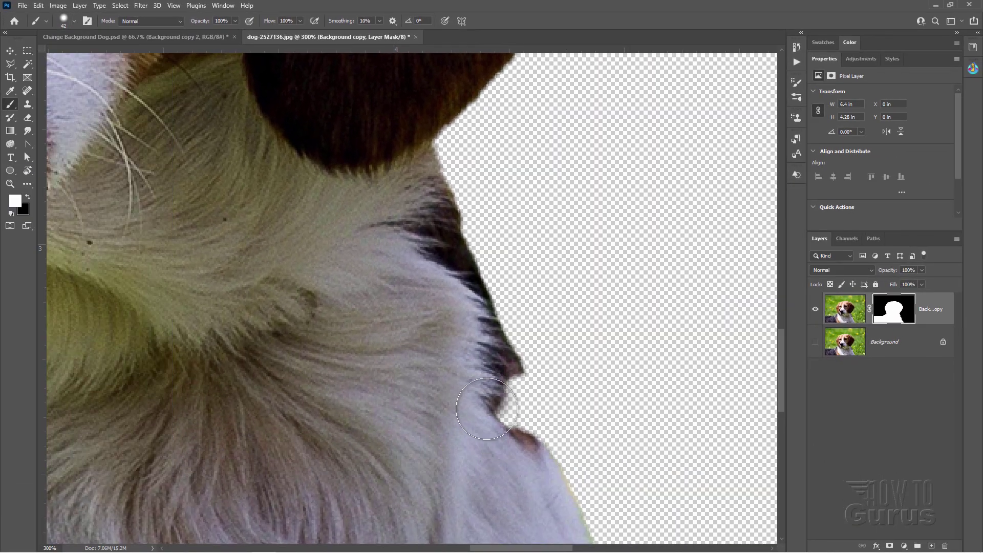
pyautogui.moveTo(496, 452)
pyautogui.mouseDown()
pyautogui.moveTo(496, 386)
pyautogui.moveTo(516, 463)
pyautogui.mouseUp()
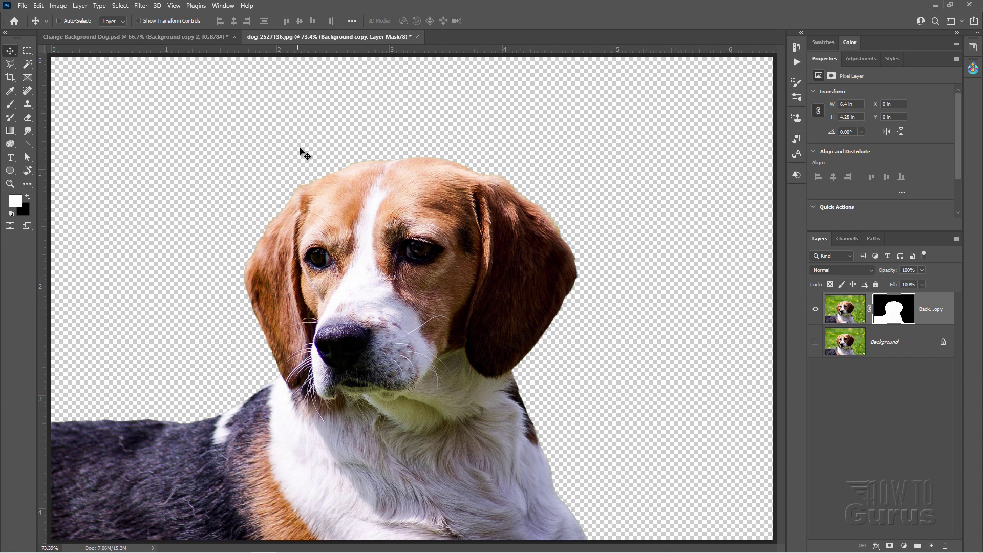
# Step: Place palm-trees-1574685_1920.jpg as an embedded image between the Background layer and the masked dog layer
pyautogui.click(895, 350)
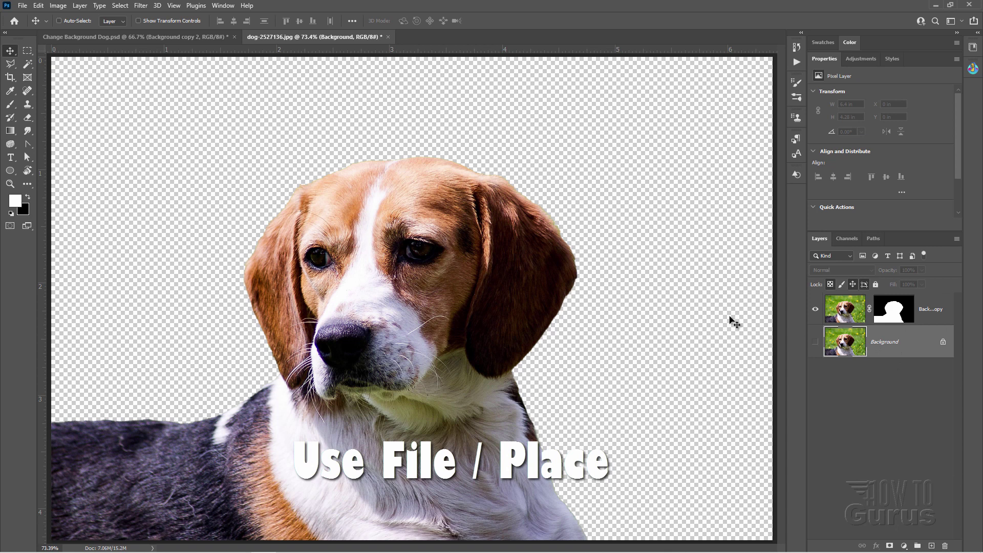
pyautogui.click(22, 5)
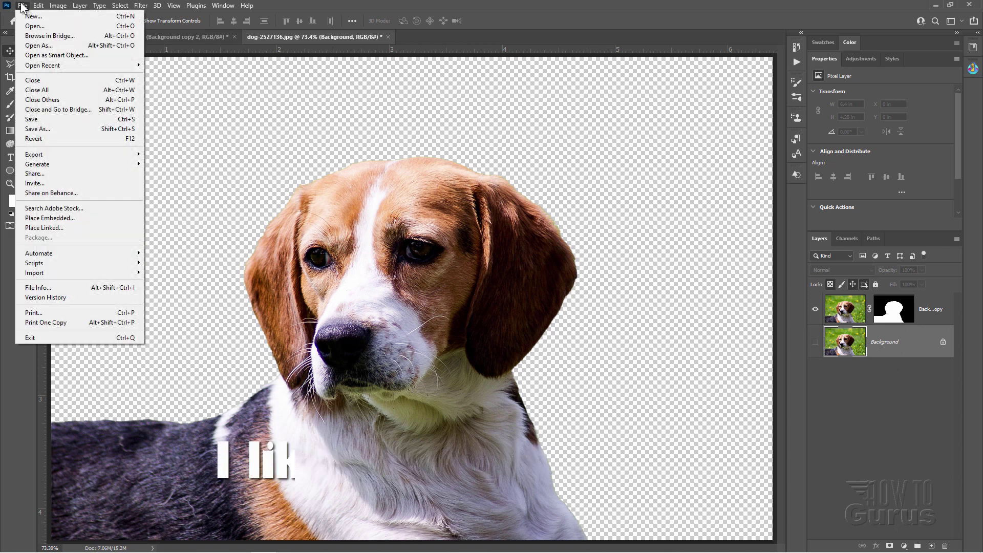
pyautogui.click(45, 219)
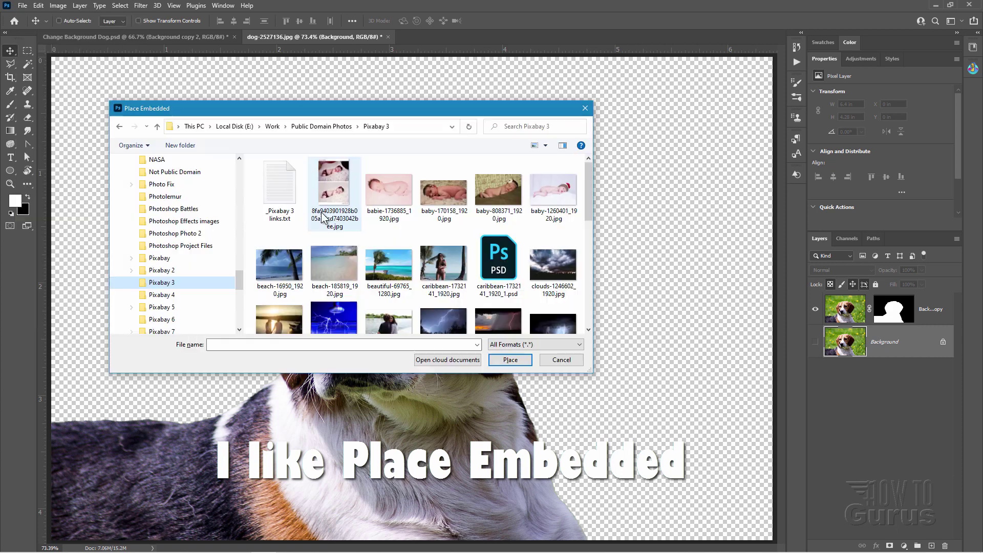
pyautogui.scroll(-5, 278, 270)
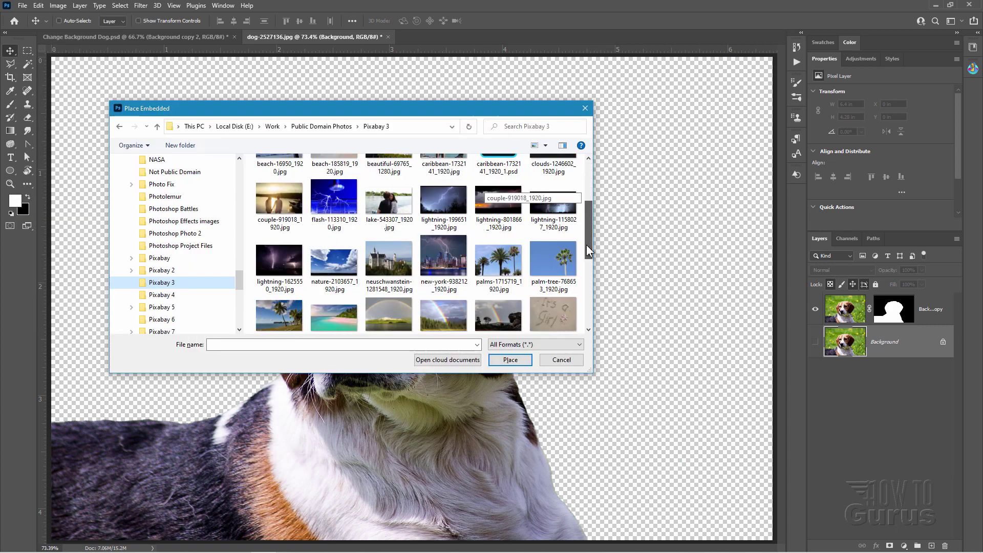
pyautogui.click(278, 270)
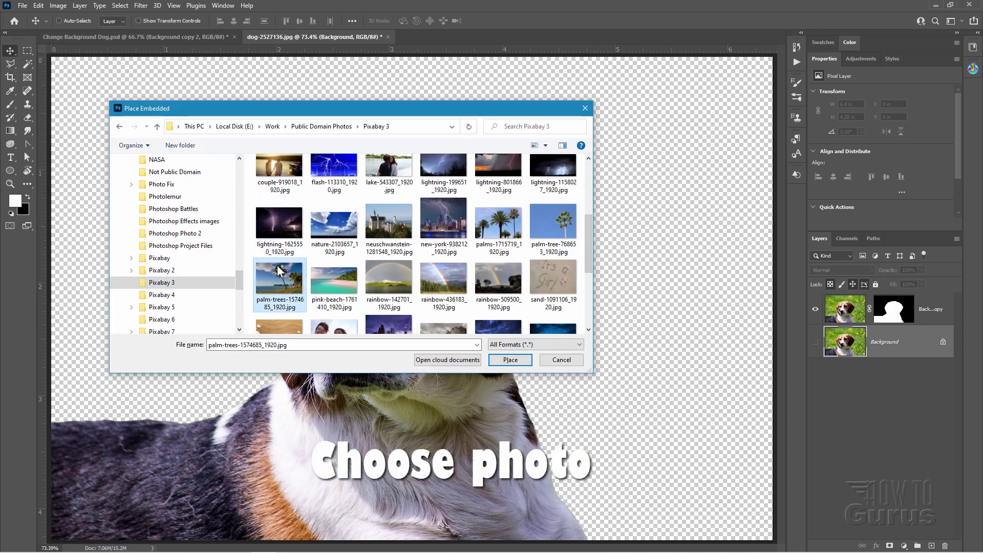
pyautogui.click(510, 359)
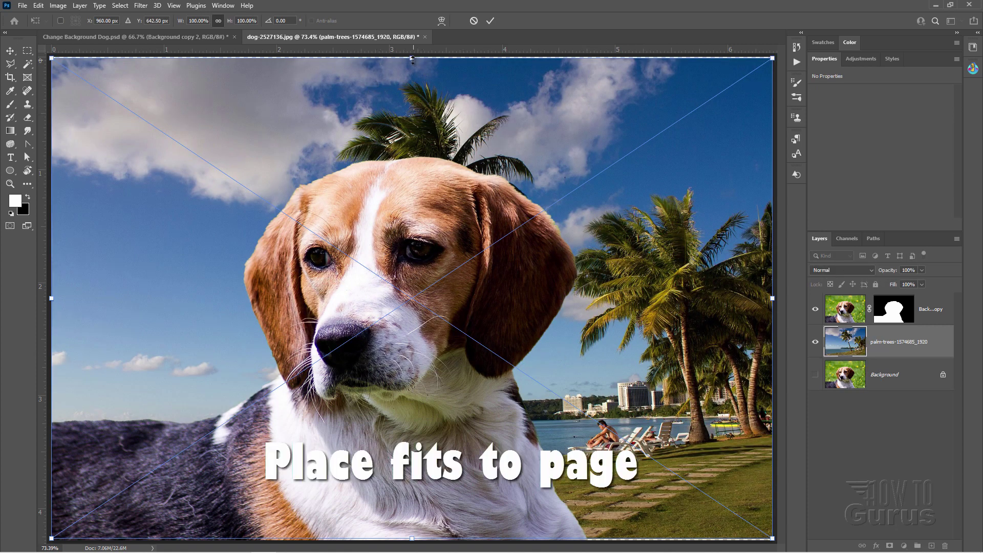
# Step: Scale the placed palm trees photo to about 101.4% so it extends slightly past the canvas edges
pyautogui.moveTo(413, 59); pyautogui.dragTo(412, 52)
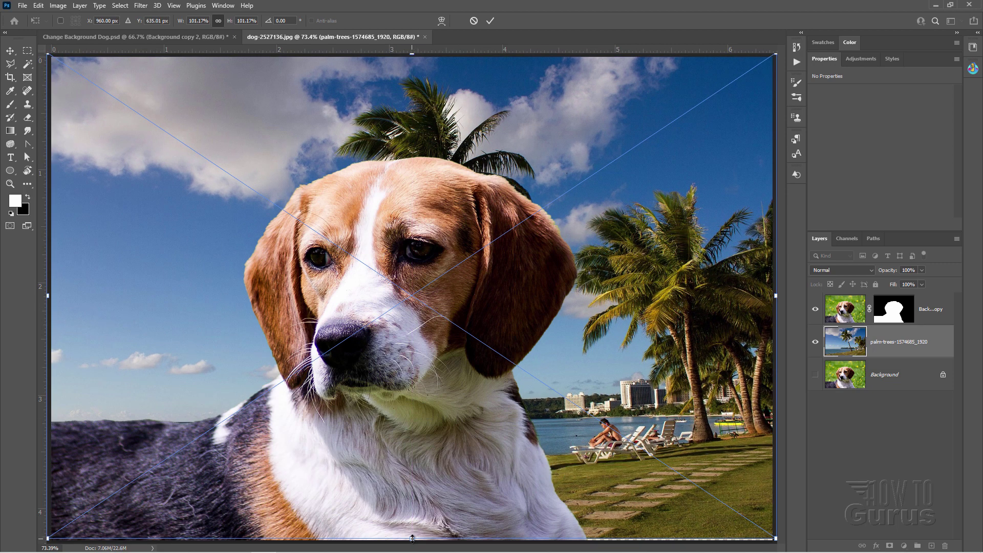
pyautogui.moveTo(411, 538); pyautogui.dragTo(412, 540)
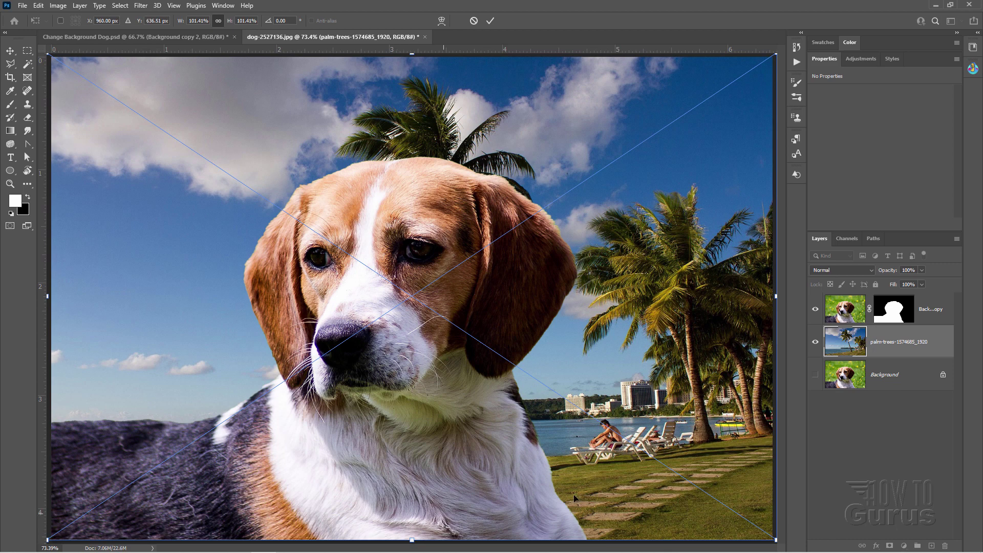
pyautogui.click(491, 18)
# Step: Move the masked dog layer down about 0.05 in
pyautogui.click(850, 314)
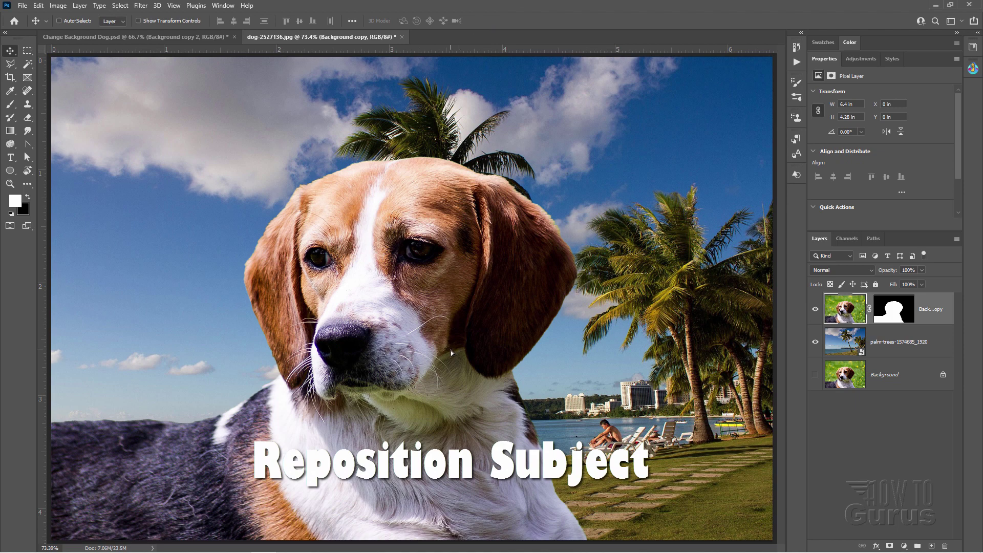
pyautogui.moveTo(420, 324); pyautogui.dragTo(448, 323)
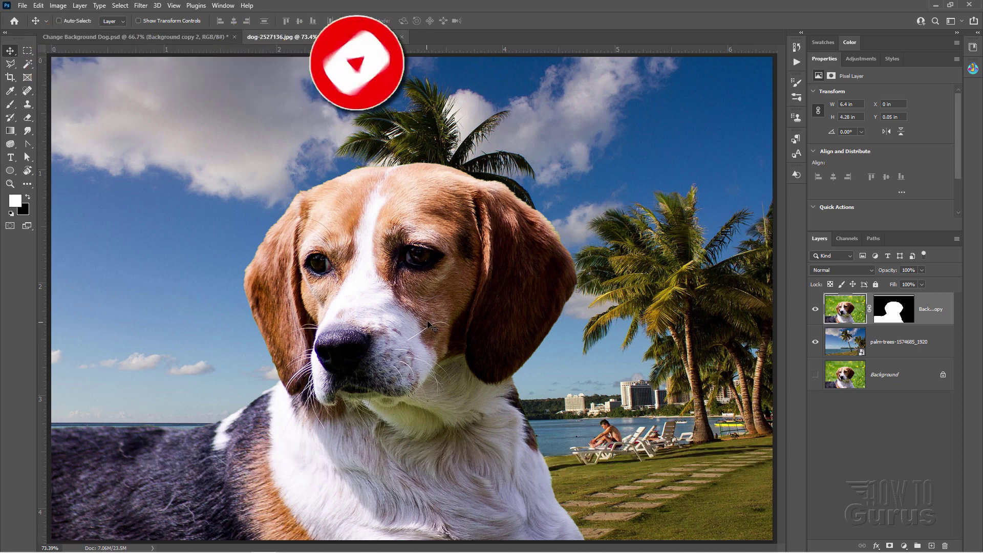
# Step: Add a Hue/Saturation adjustment layer above the palm trees layer, clipped to it
pyautogui.click(913, 342)
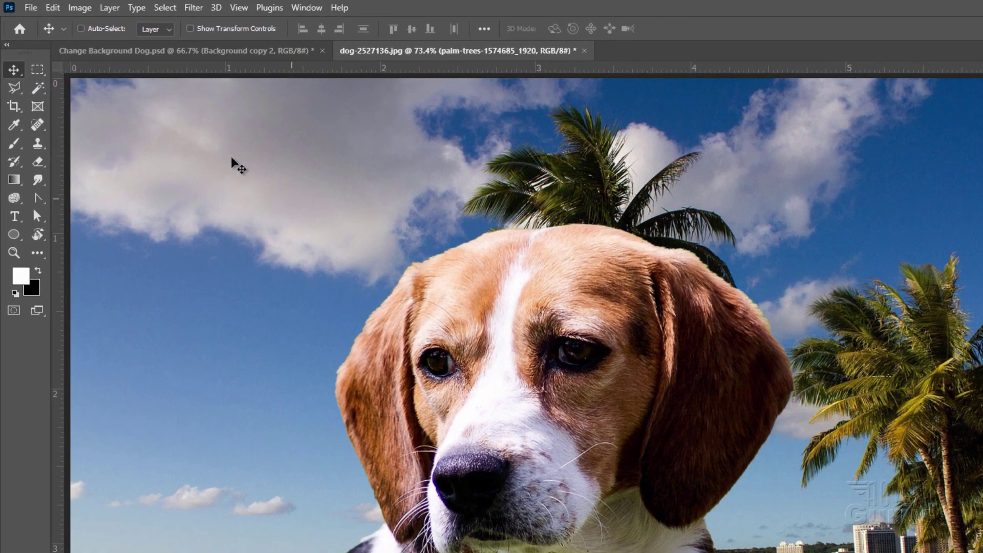
pyautogui.click(79, 6)
pyautogui.moveTo(185, 211)
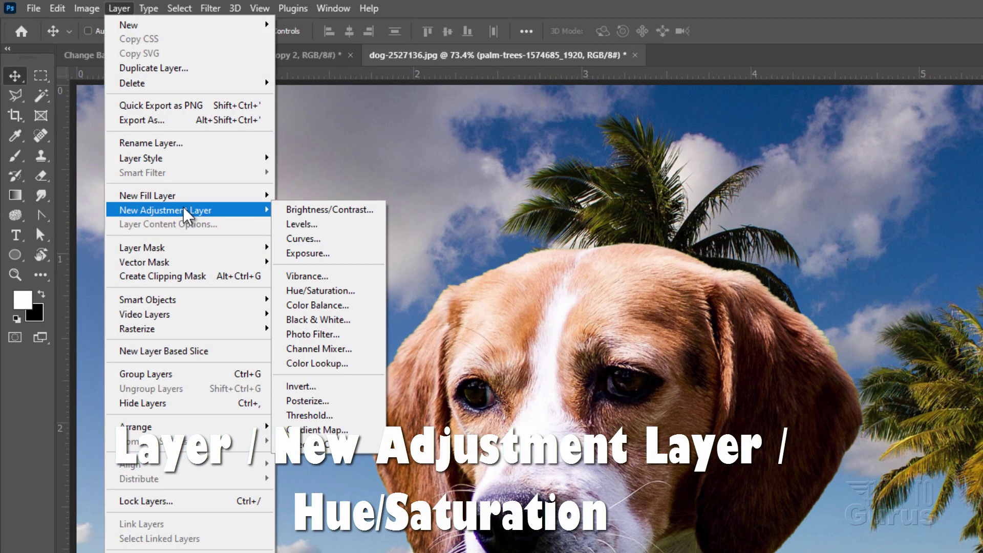
pyautogui.click(345, 290)
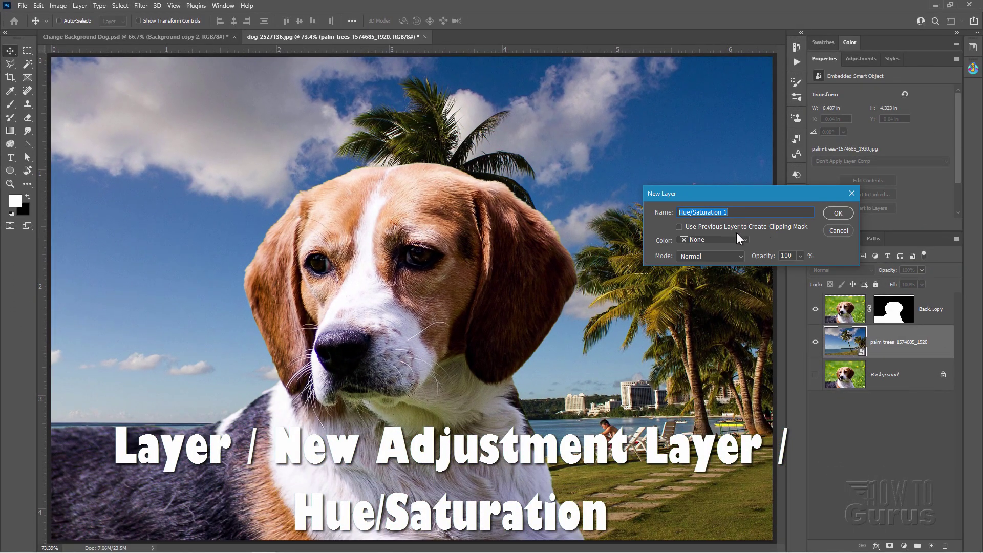
pyautogui.click(838, 230)
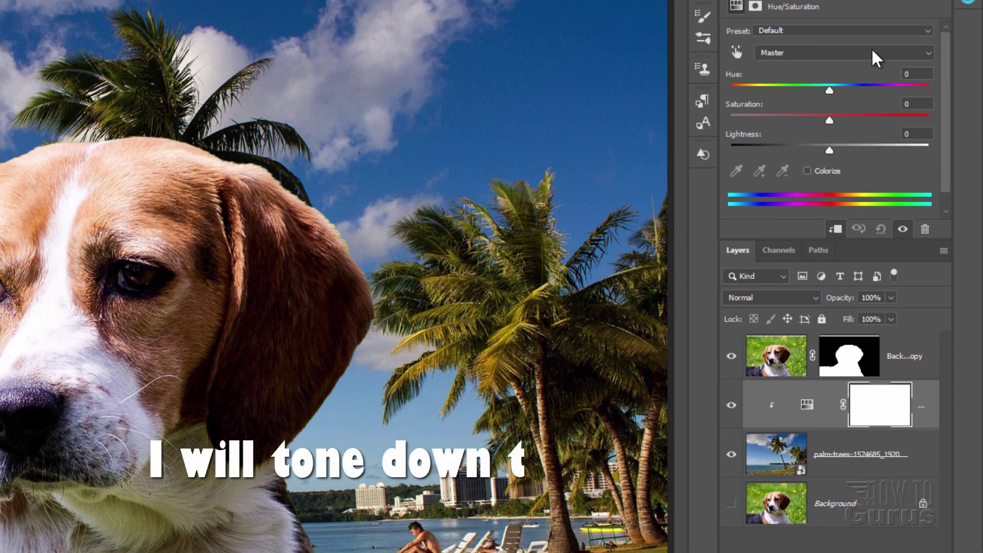
# Step: Lower the saturation of the Yellows to -2 in the Hue/Saturation adjustment
pyautogui.click(872, 51)
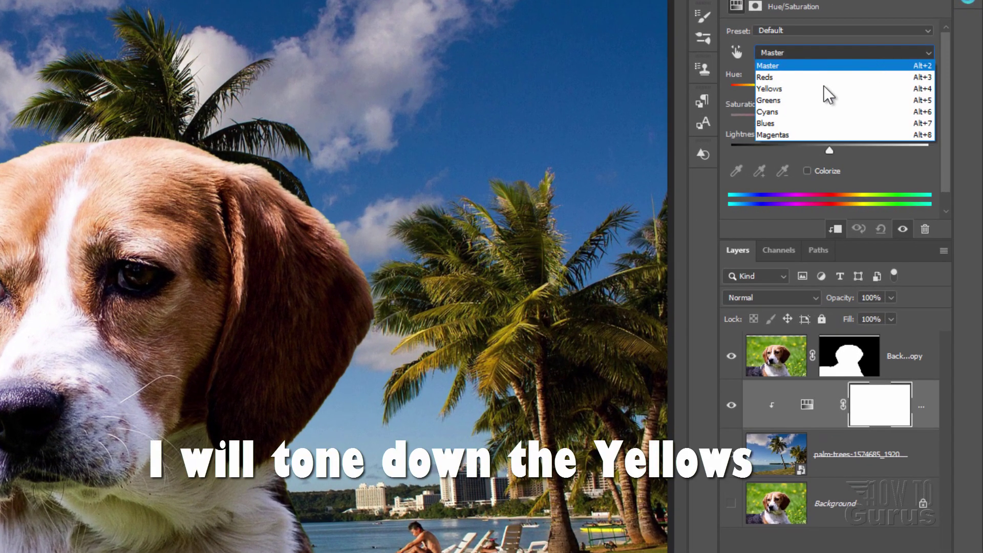
pyautogui.click(790, 88)
pyautogui.moveTo(826, 120)
pyautogui.mouseDown()
pyautogui.moveTo(809, 119)
pyautogui.moveTo(826, 117)
pyautogui.mouseUp()
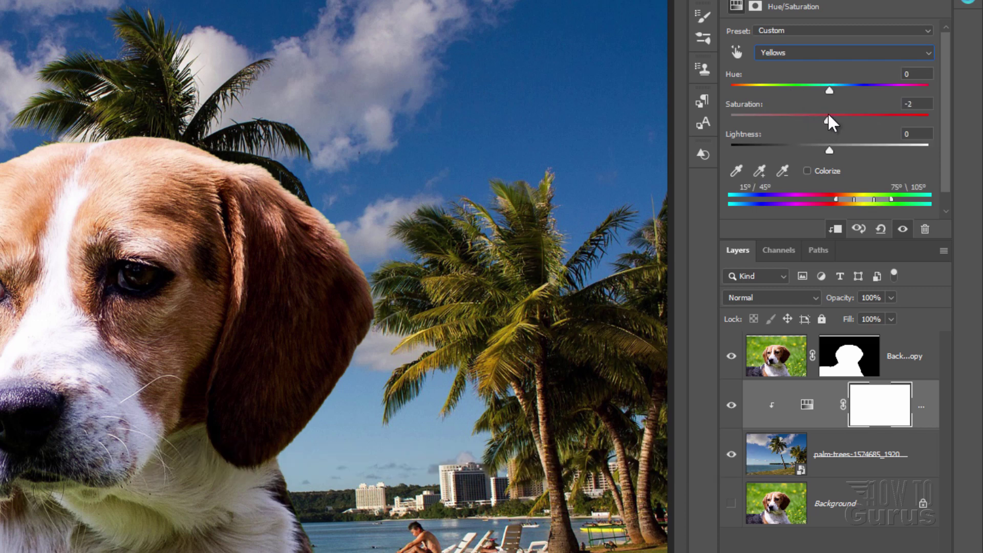
# Step: Raise the saturation of the Blues in the Hue/Saturation adjustment
pyautogui.click(824, 52)
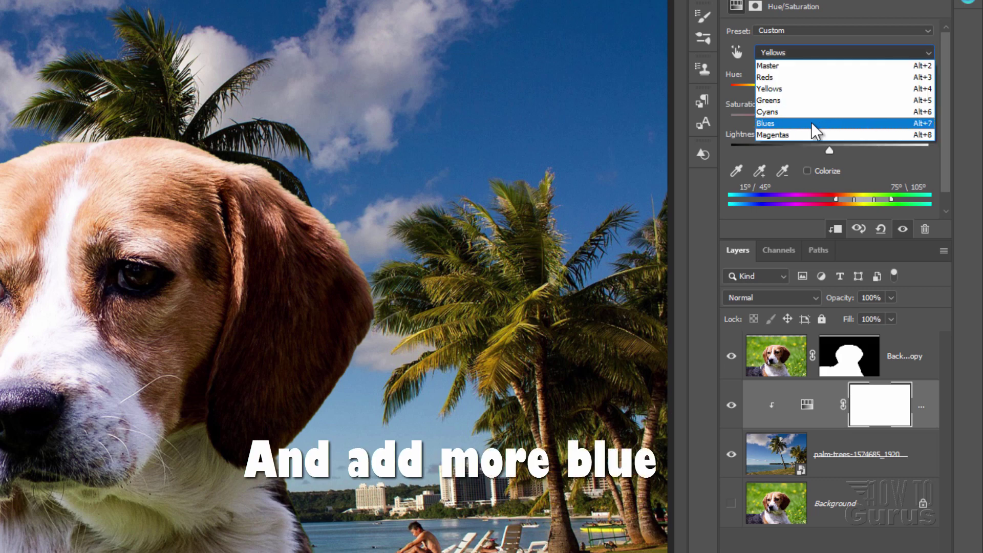
pyautogui.click(811, 123)
pyautogui.moveTo(828, 119); pyautogui.dragTo(844, 115)
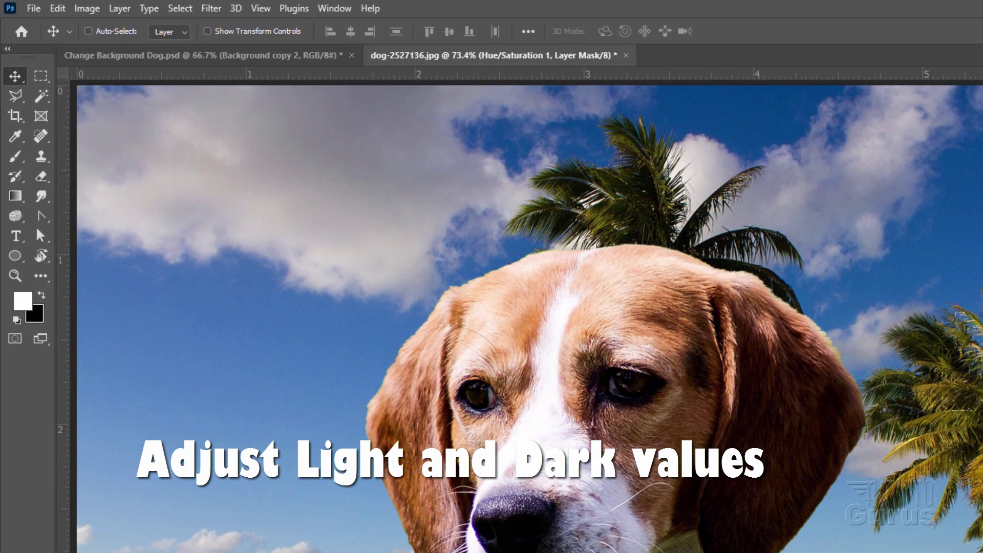
# Step: Add a Levels adjustment layer above the Hue/Saturation layer, clipped to the palm trees background
pyautogui.click(120, 9)
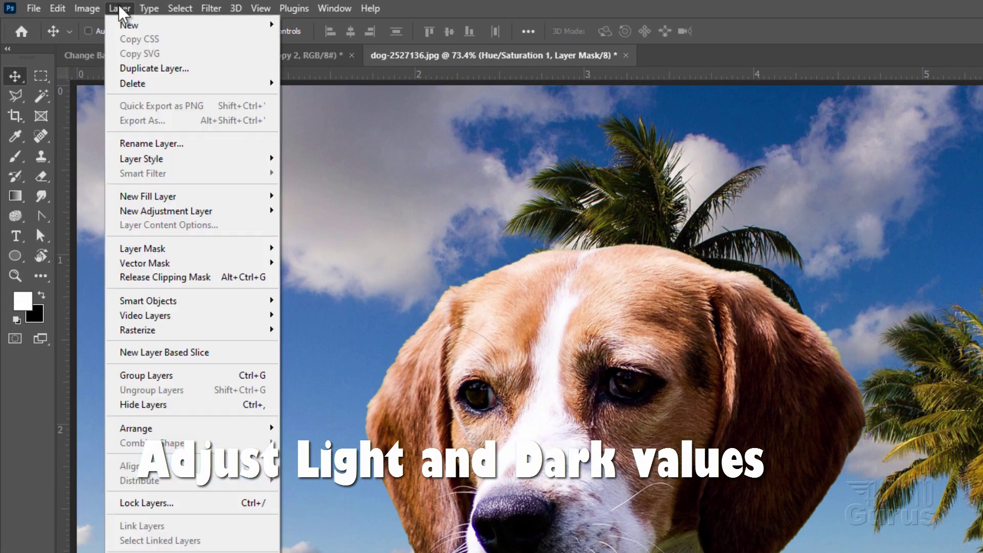
pyautogui.moveTo(213, 218)
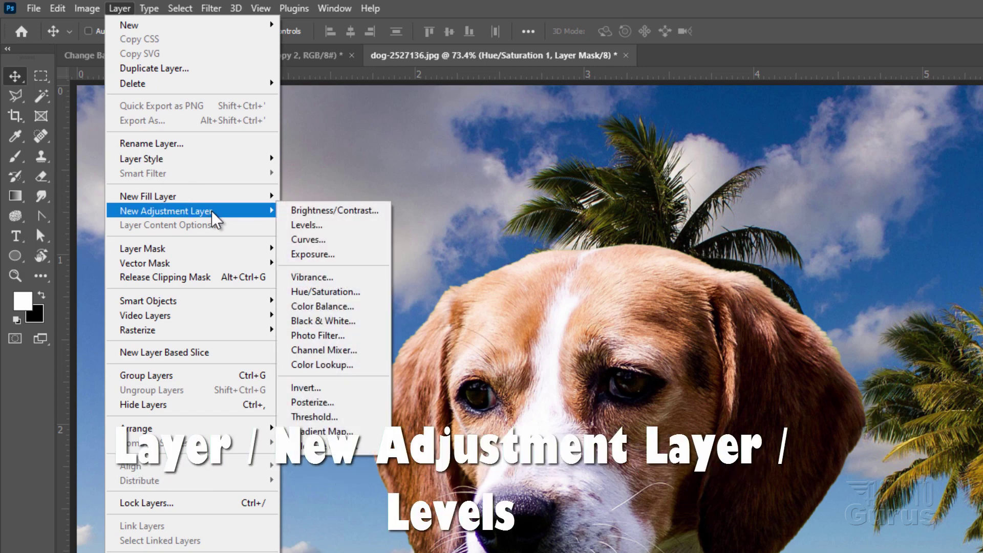
pyautogui.click(309, 226)
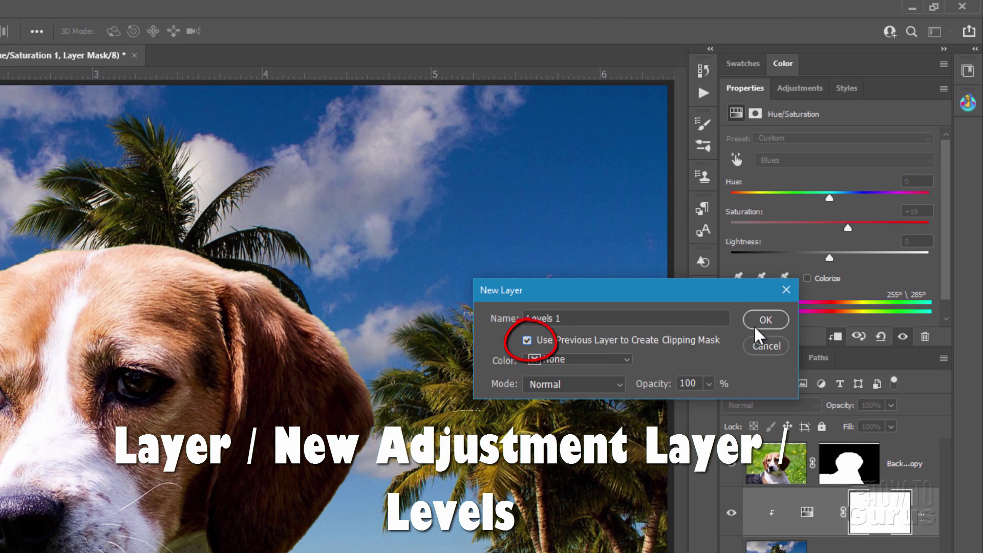
pyautogui.click(764, 318)
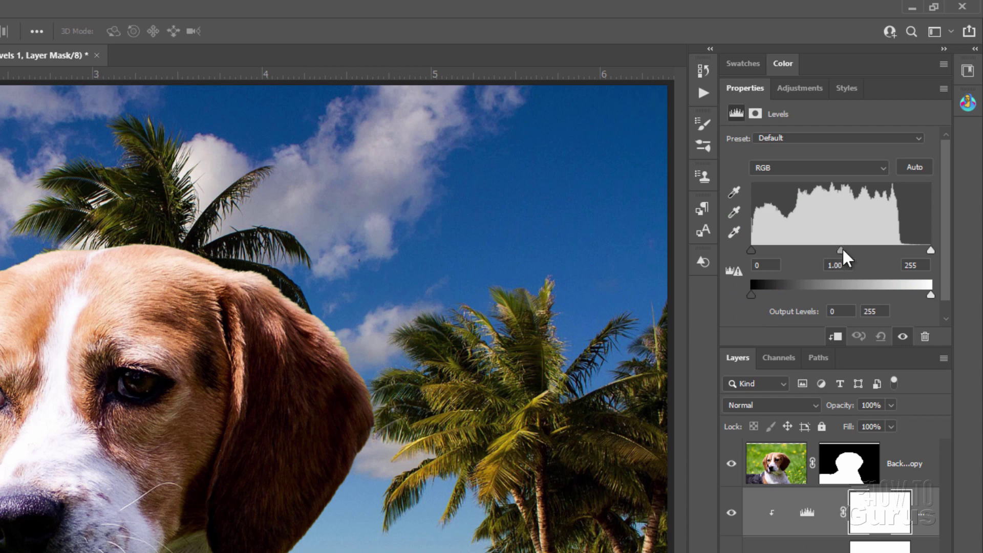
# Step: Set the Levels input values to 8 for the shadows, 1.43 for the midtones and about 205 for the highlights
pyautogui.moveTo(843, 250); pyautogui.dragTo(819, 251)
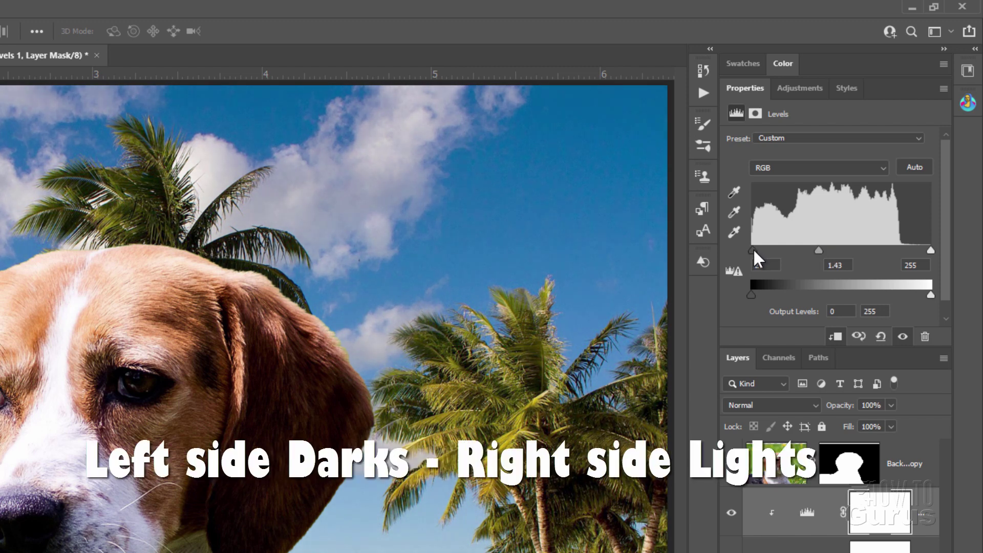
pyautogui.moveTo(754, 247); pyautogui.dragTo(756, 247)
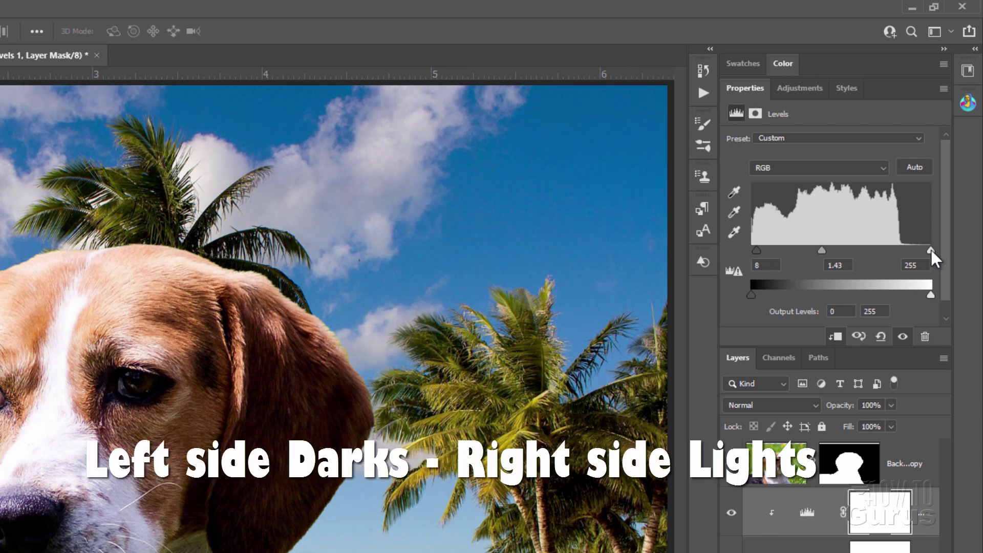
pyautogui.moveTo(930, 250); pyautogui.dragTo(894, 251)
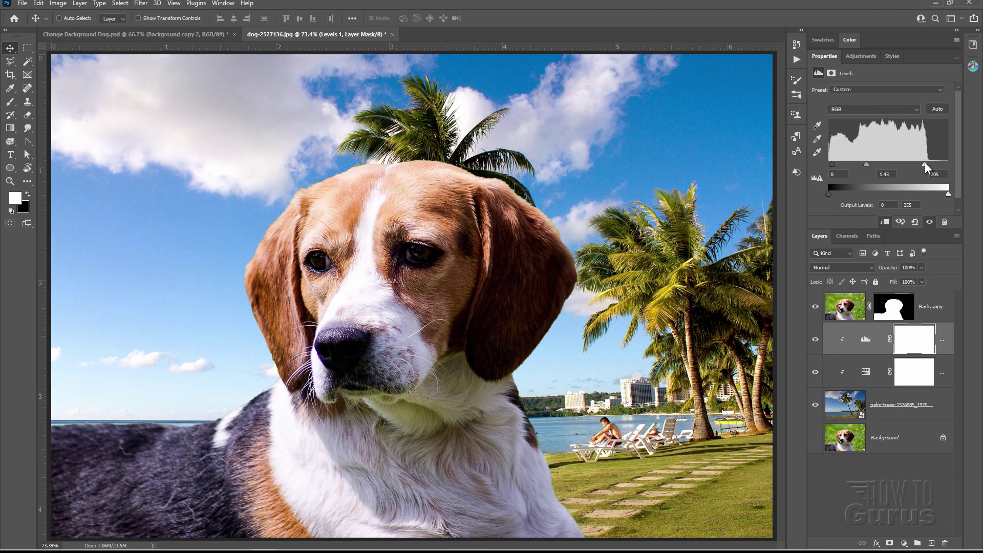
pyautogui.moveTo(925, 162); pyautogui.dragTo(923, 161)
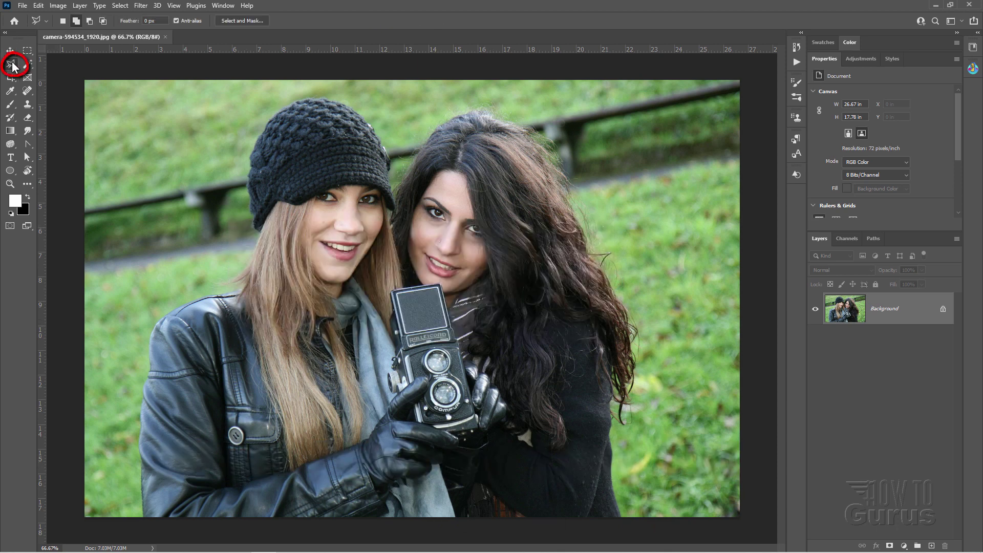
# Step: Start a Polygonal Lasso selection on the black knit hat, tracing its left edge down toward the blonde hair at 200% zoom
pyautogui.press('z')
pyautogui.click(252, 186)
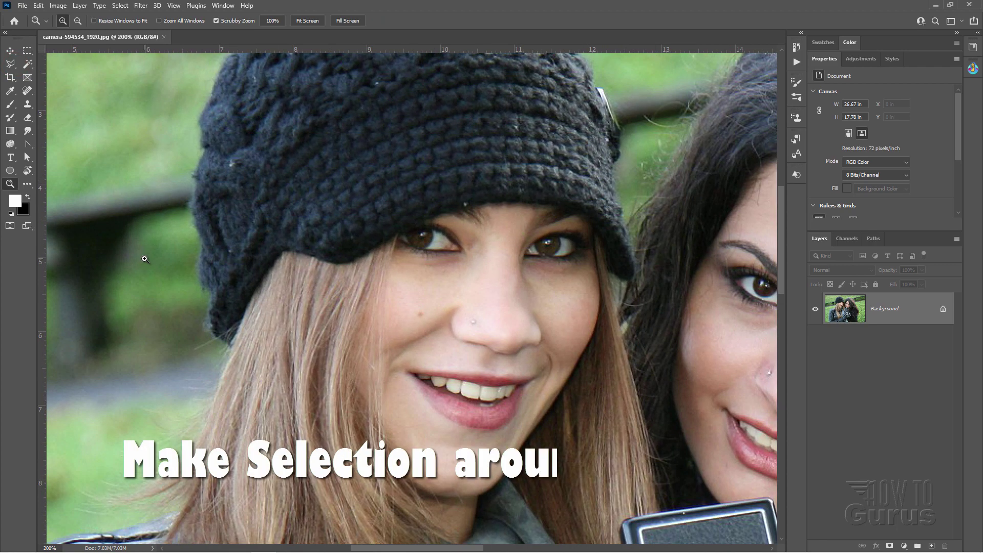
pyautogui.click(145, 259)
pyautogui.scroll(2, 145, 259)
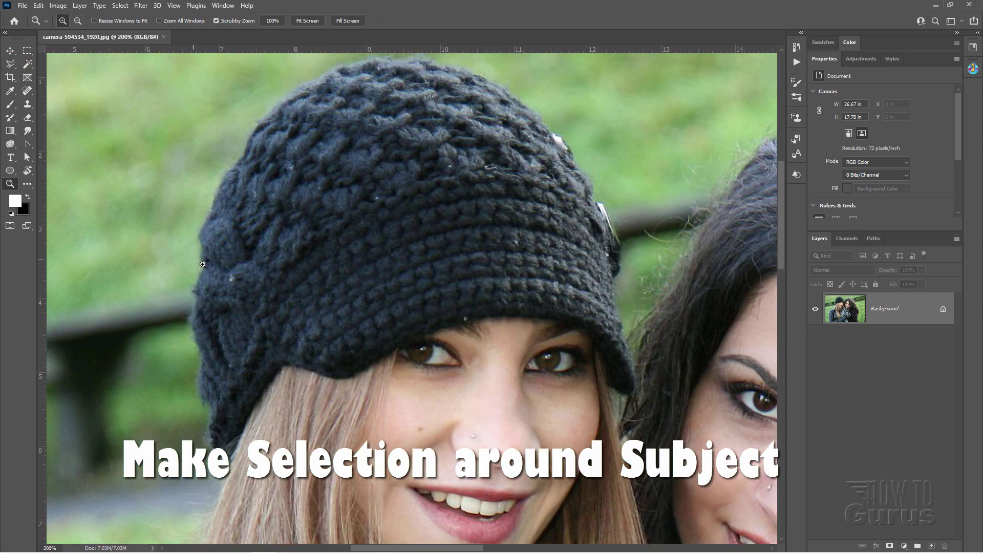
pyautogui.press('l')
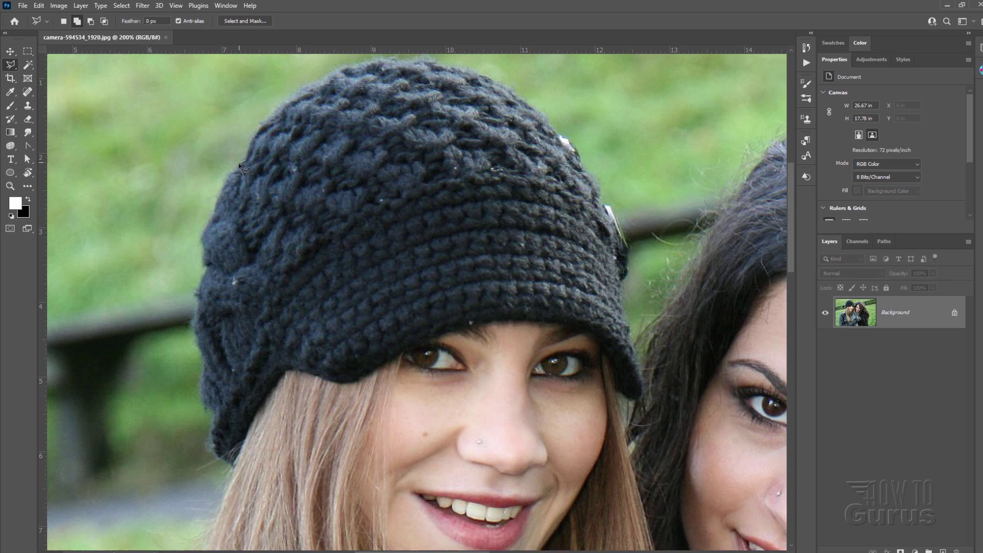
pyautogui.moveTo(241, 166); pyautogui.dragTo(226, 178)
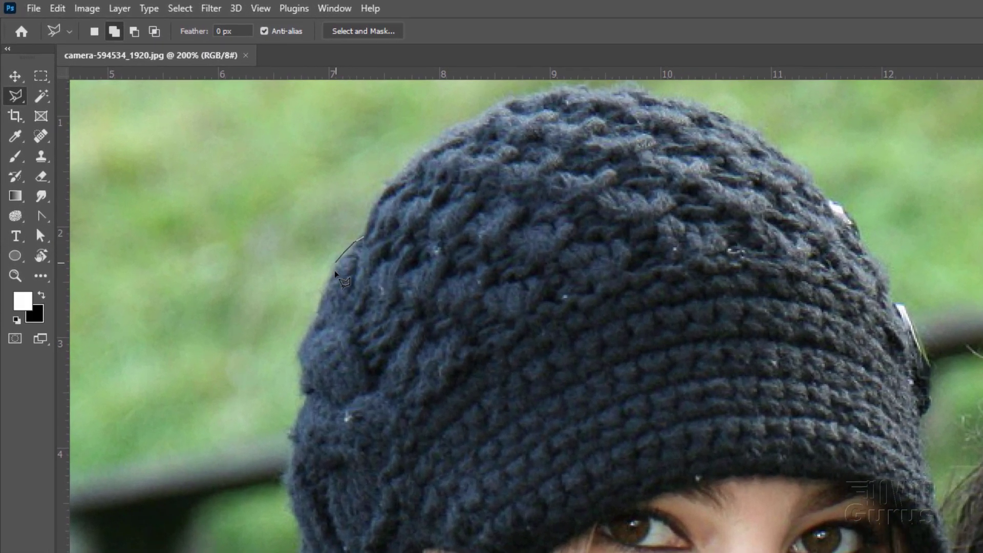
pyautogui.moveTo(336, 272); pyautogui.dragTo(300, 368)
pyautogui.moveTo(317, 407); pyautogui.dragTo(287, 441)
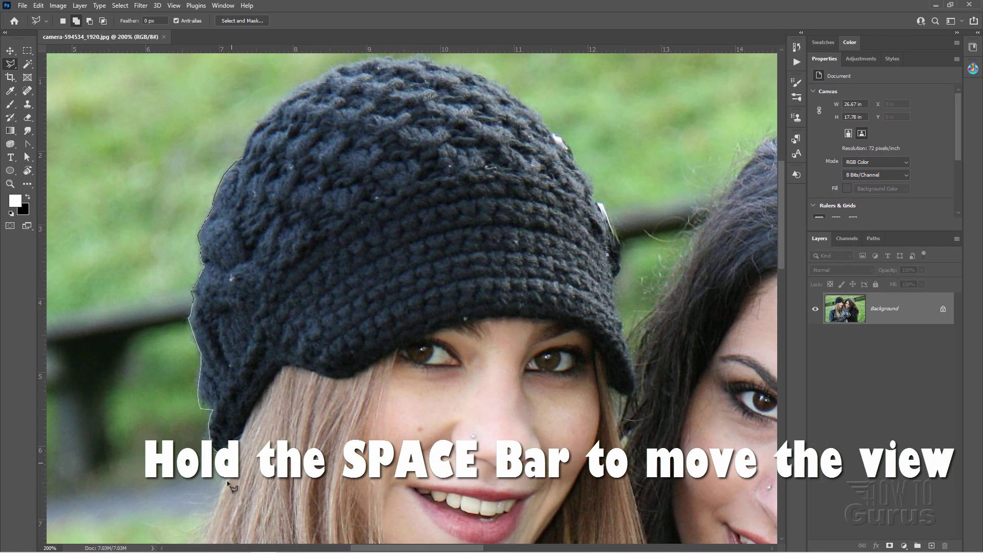
# Step: Continue the lasso outline down the outer edge of the blonde hair and around the stray wisps above the shoulder
pyautogui.moveTo(229, 482)
pyautogui.mouseDown()
pyautogui.moveTo(207, 520)
pyautogui.moveTo(283, 126)
pyautogui.moveTo(324, 111)
pyautogui.moveTo(289, 173)
pyautogui.moveTo(243, 190)
pyautogui.mouseUp()
pyautogui.press('space')
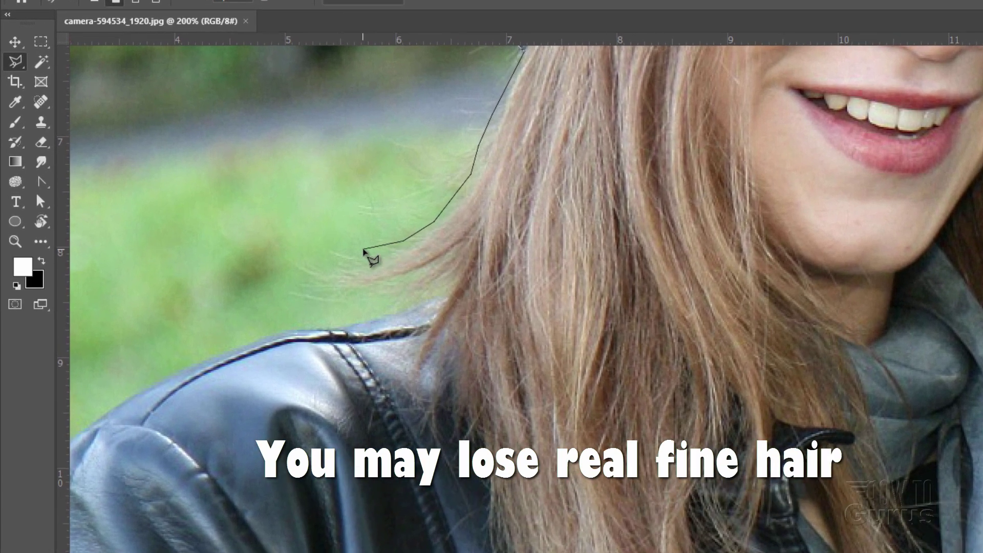
pyautogui.click(363, 249)
pyautogui.click(328, 266)
pyautogui.click(304, 276)
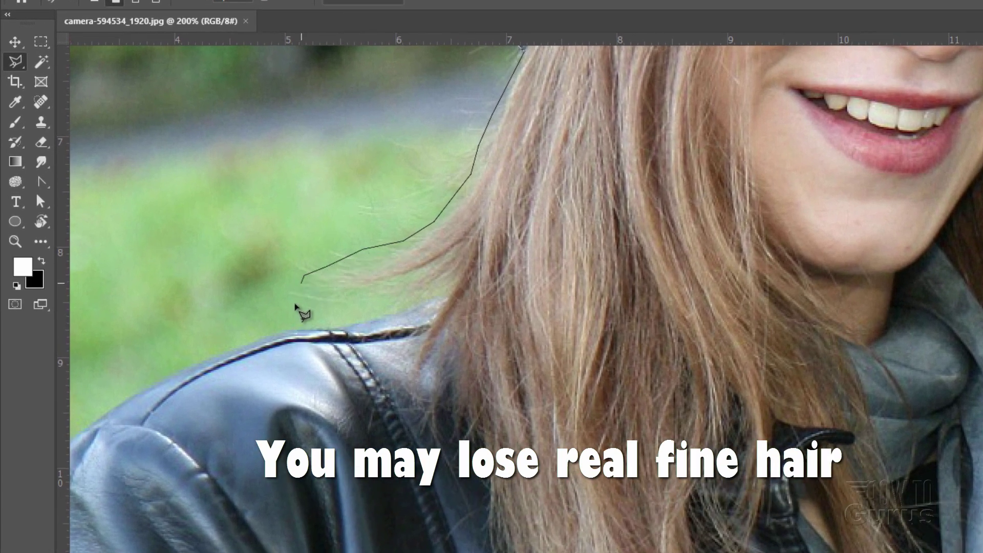
pyautogui.click(297, 304)
pyautogui.click(376, 296)
pyautogui.click(394, 304)
pyautogui.click(420, 298)
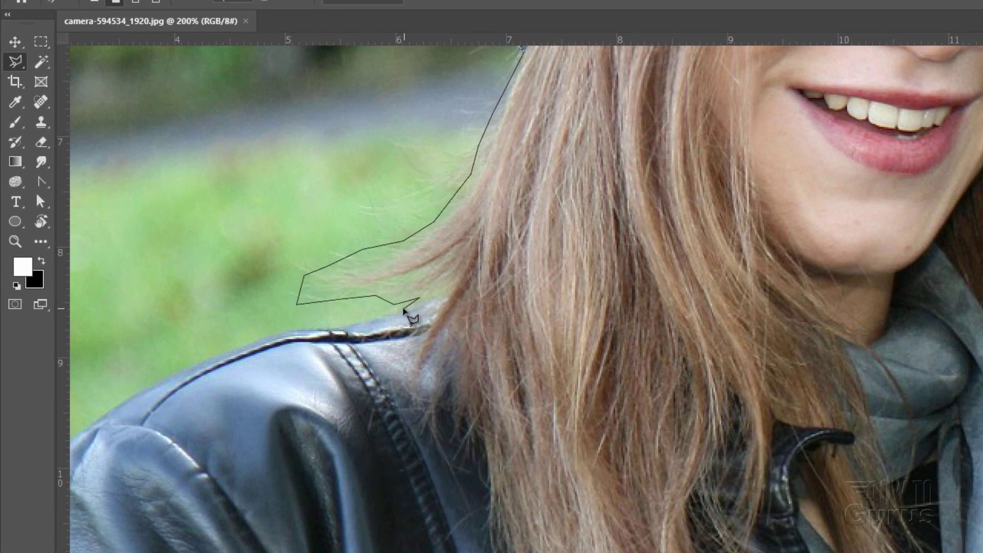
# Step: Extend the lasso outline along the leather jacket's shoulder and down the outer edge of its sleeve
pyautogui.click(365, 322)
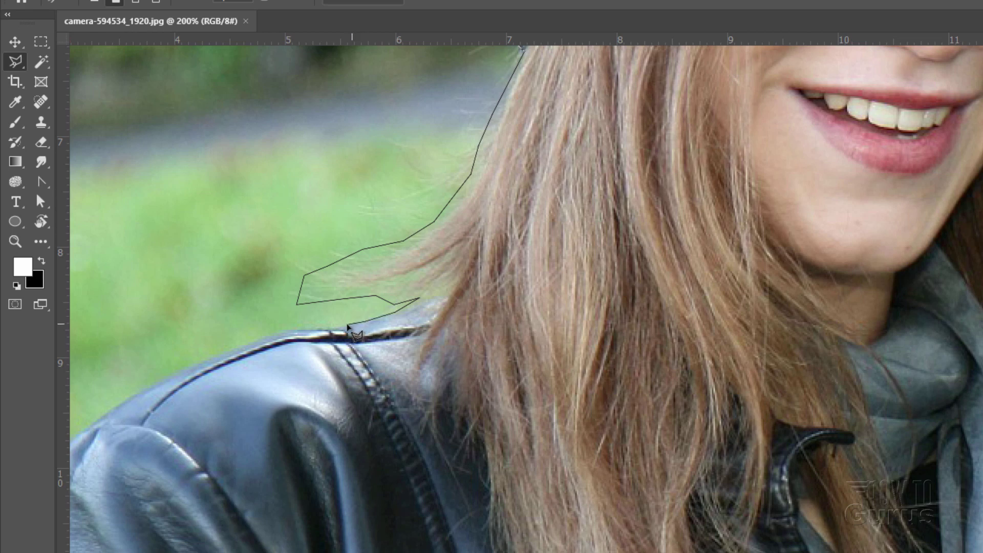
pyautogui.click(295, 327)
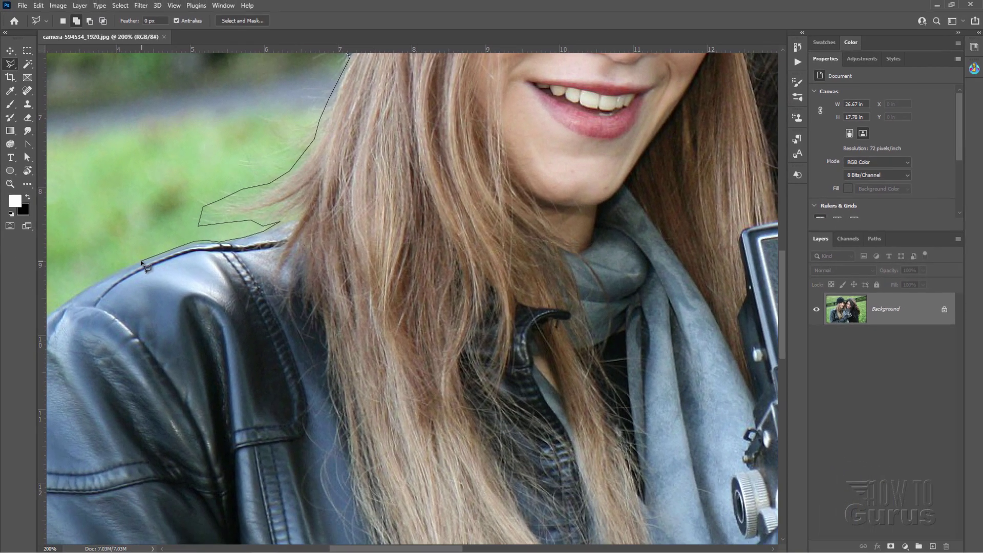
pyautogui.moveTo(79, 286); pyautogui.dragTo(361, 235)
pyautogui.click(341, 239)
pyautogui.click(337, 245)
pyautogui.click(331, 250)
pyautogui.click(320, 269)
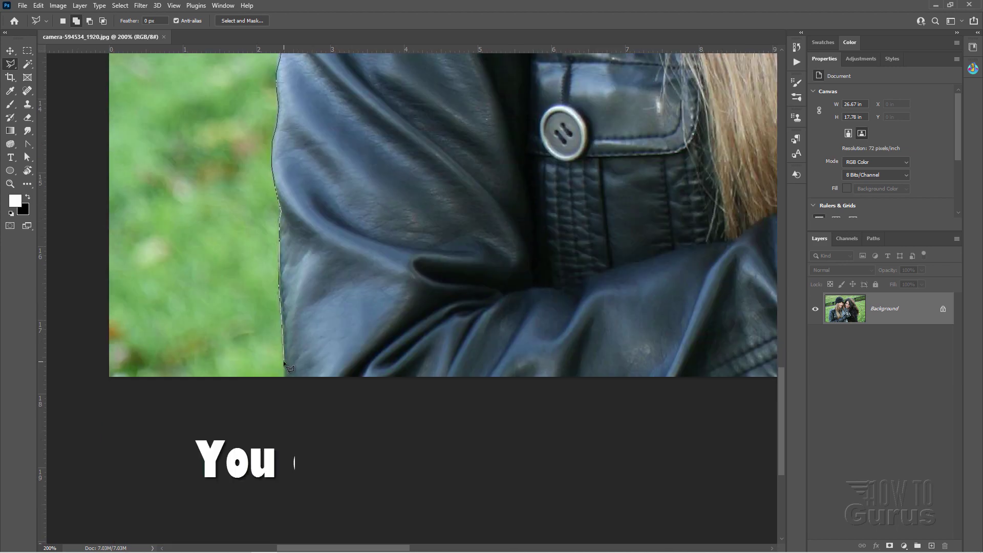
# Step: Carry the lasso outline outside the canvas, below the photo's bottom edge, across to beneath the black camera case
pyautogui.click(284, 395)
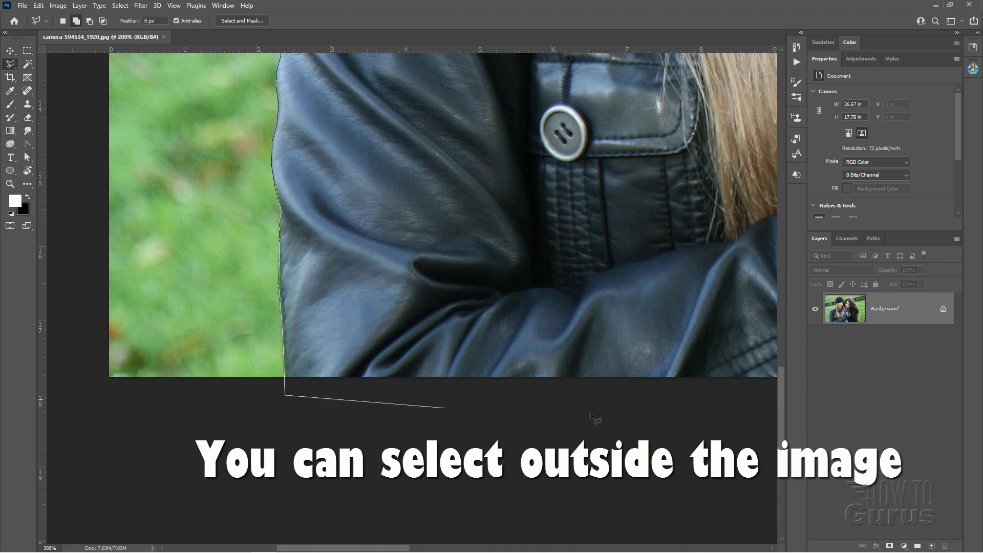
pyautogui.click(712, 406)
pyautogui.moveTo(420, 388); pyautogui.dragTo(101, 394)
pyautogui.moveTo(512, 425); pyautogui.dragTo(151, 404)
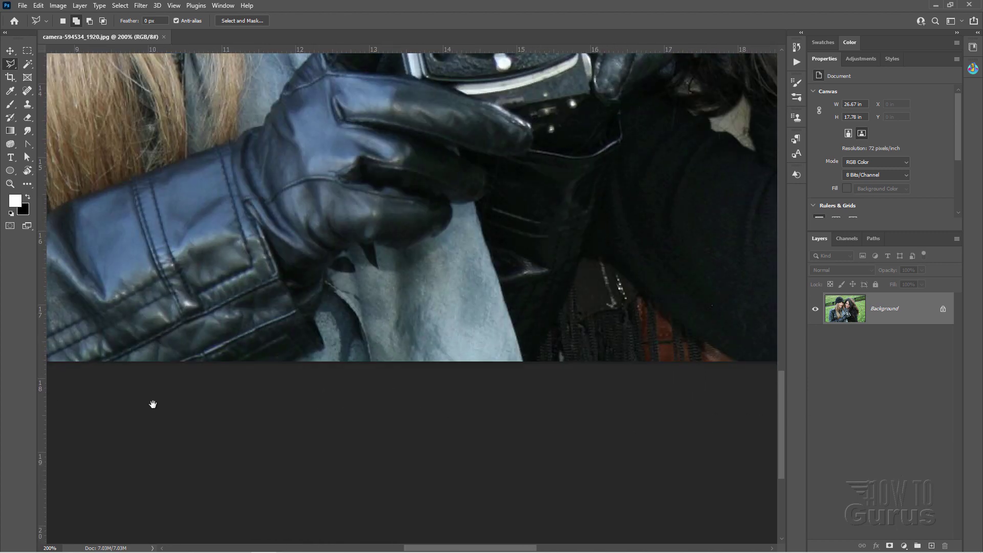
pyautogui.moveTo(632, 393); pyautogui.dragTo(443, 459)
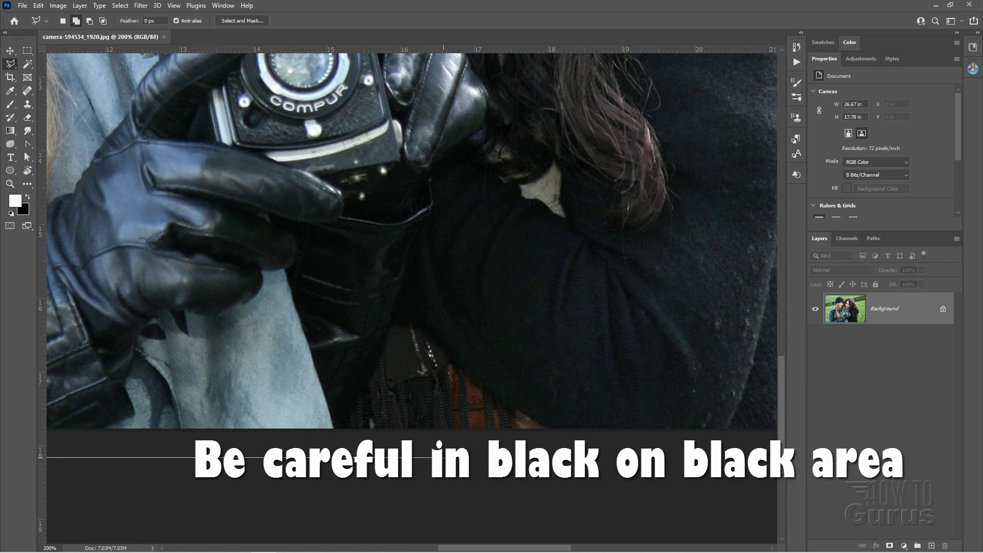
# Step: Trace the lasso outline up the dark edge between the camera case and the other woman's black sleeve to the gloved hand
pyautogui.click(343, 431)
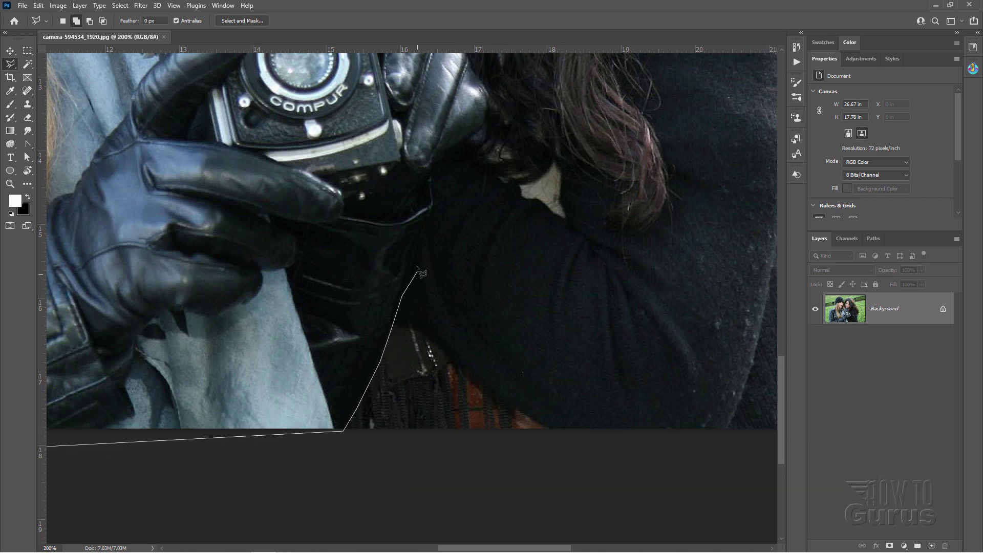
pyautogui.moveTo(428, 220); pyautogui.dragTo(437, 207)
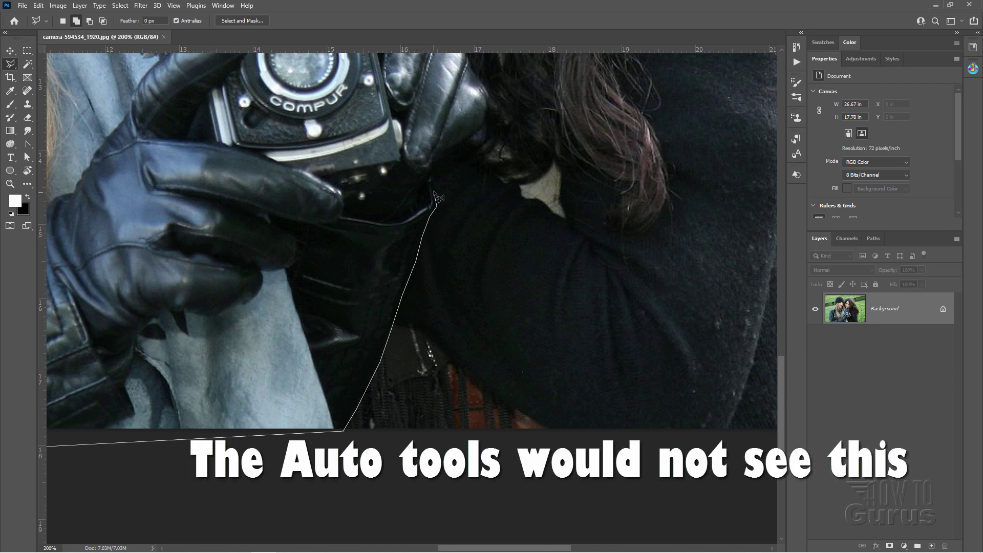
pyautogui.moveTo(433, 176); pyautogui.dragTo(443, 169)
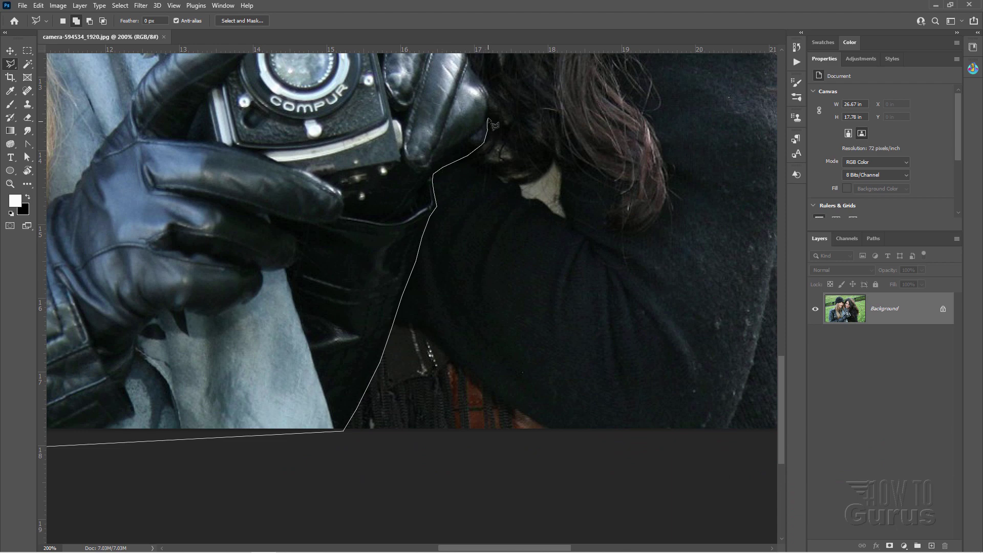
# Step: Trace the lasso outline around the gloved fingers, up the camera's right side and along its top edge
pyautogui.moveTo(489, 118)
pyautogui.mouseDown()
pyautogui.moveTo(478, 244)
pyautogui.moveTo(447, 347)
pyautogui.moveTo(449, 327)
pyautogui.moveTo(323, 196)
pyautogui.mouseUp()
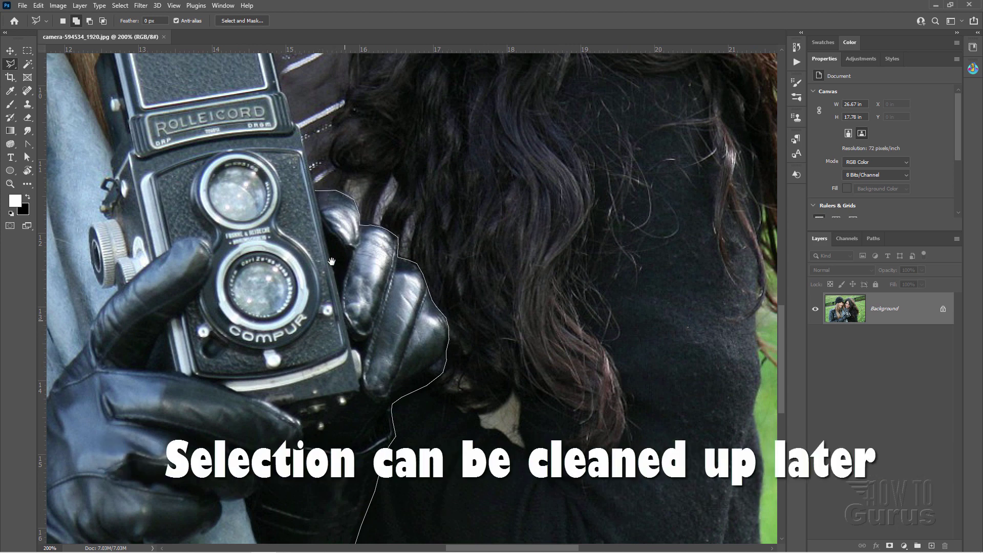
pyautogui.moveTo(307, 150); pyautogui.dragTo(356, 320)
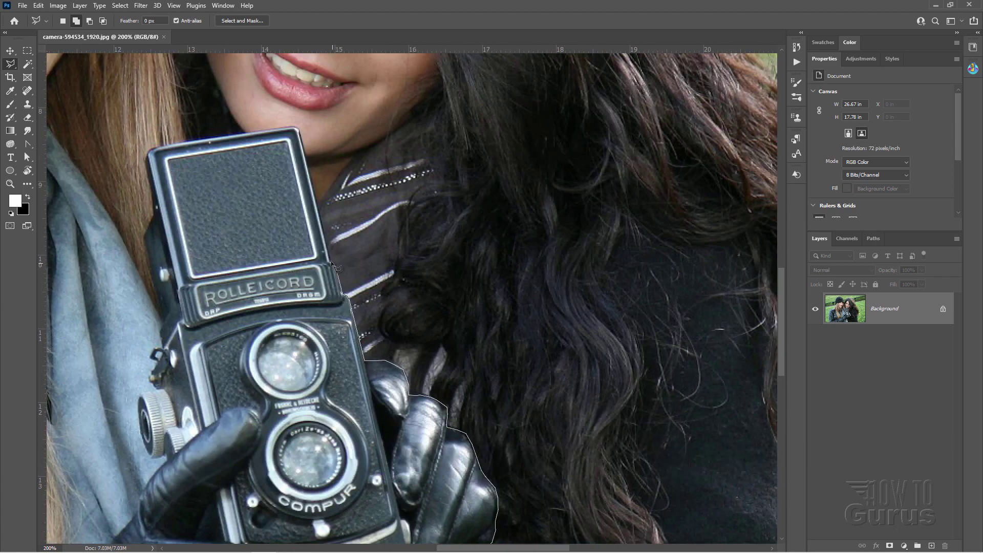
pyautogui.moveTo(328, 223); pyautogui.dragTo(506, 446)
pyautogui.click(479, 351)
pyautogui.click(472, 347)
pyautogui.click(450, 350)
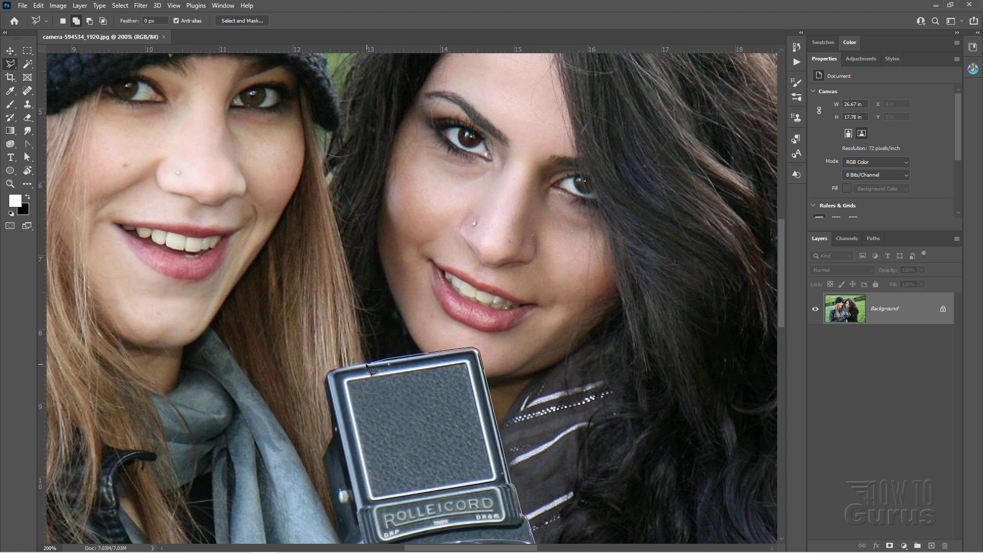
# Step: Trace just outside the blonde hair, around the hat brim and over the hat, closing the lasso selection at its starting point
pyautogui.moveTo(371, 338); pyautogui.dragTo(349, 221)
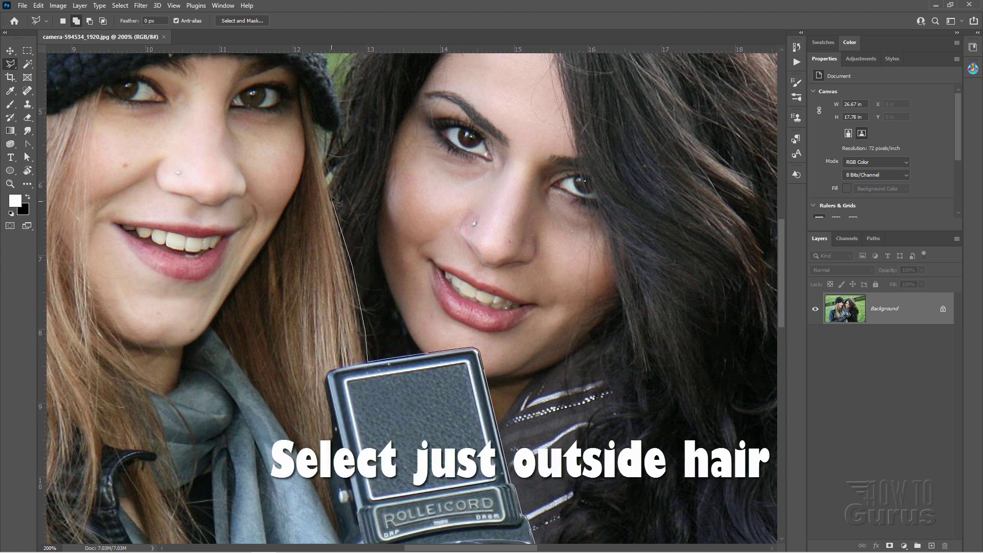
pyautogui.click(325, 131)
pyautogui.click(334, 132)
pyautogui.click(339, 127)
pyautogui.click(338, 104)
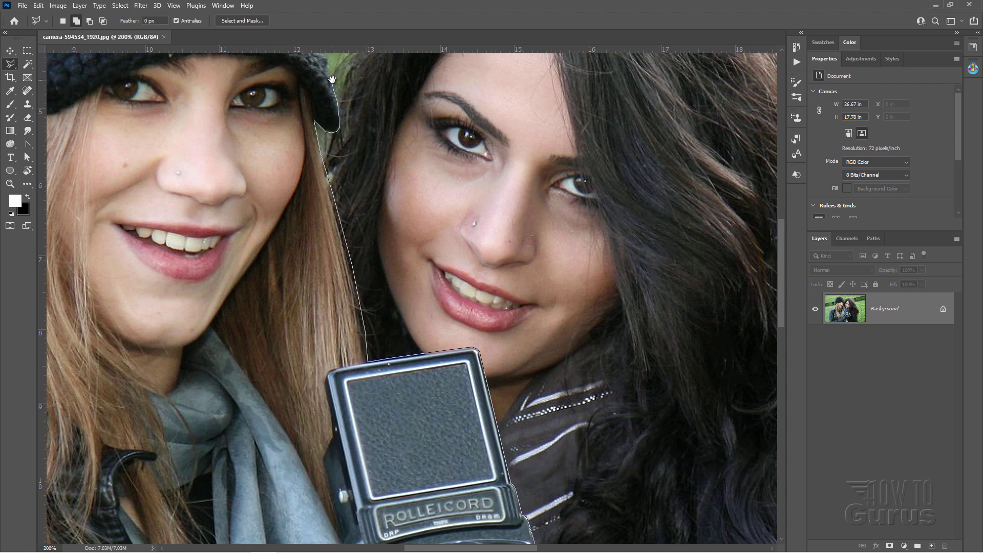
pyautogui.moveTo(362, 80)
pyautogui.mouseDown()
pyautogui.moveTo(389, 235)
pyautogui.moveTo(446, 364)
pyautogui.moveTo(520, 371)
pyautogui.mouseUp()
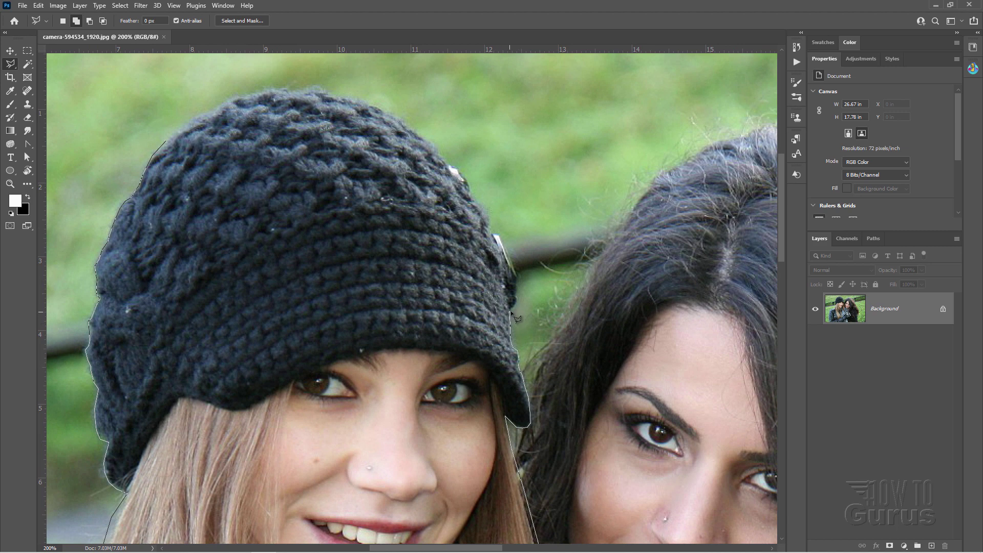
pyautogui.moveTo(517, 317); pyautogui.dragTo(166, 142)
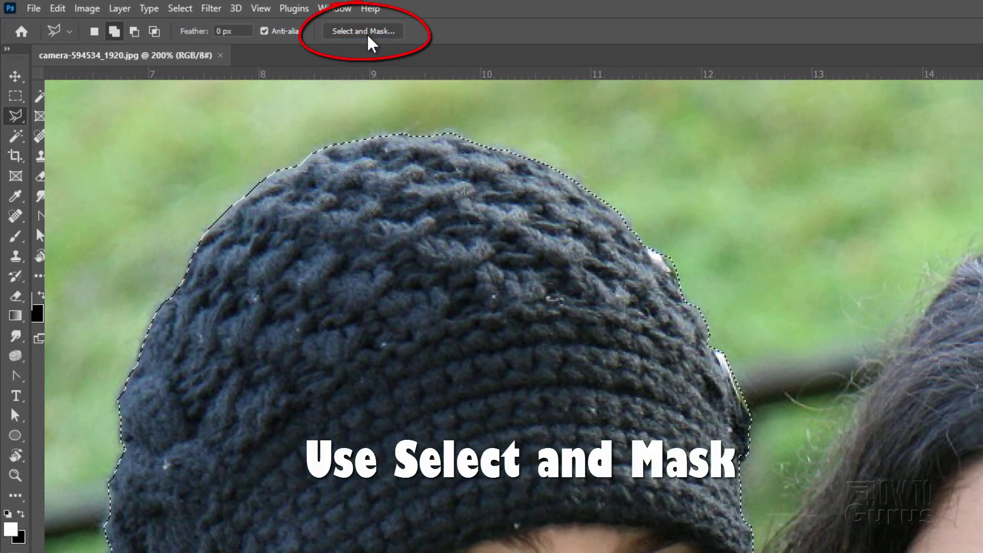
# Step: Open the selection in Select and Mask and set the view mode to On White
pyautogui.click(367, 36)
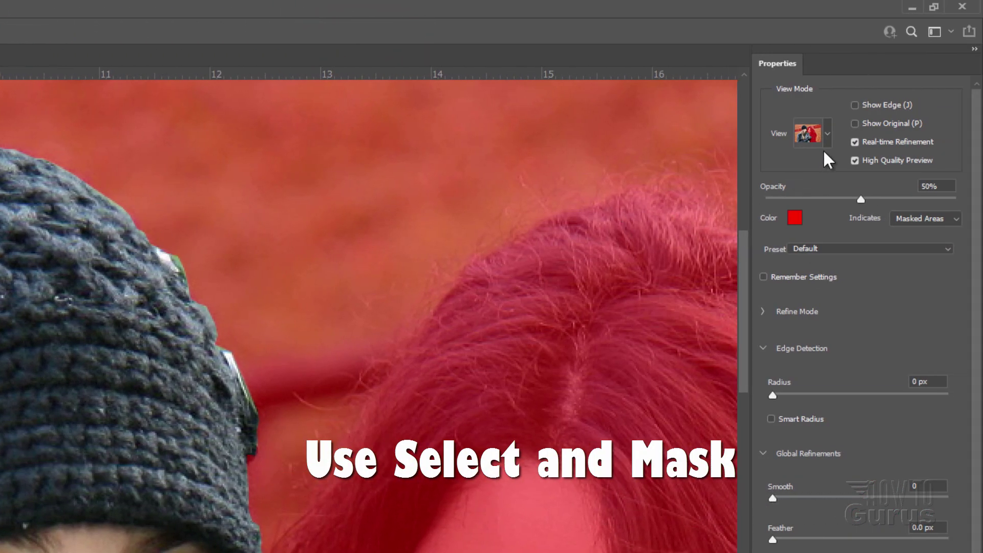
pyautogui.click(828, 132)
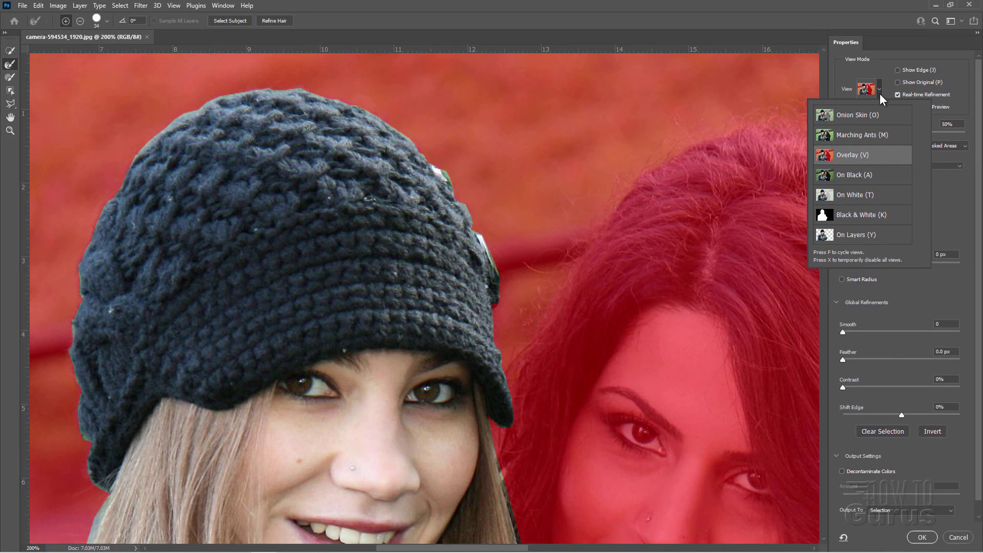
pyautogui.click(805, 205)
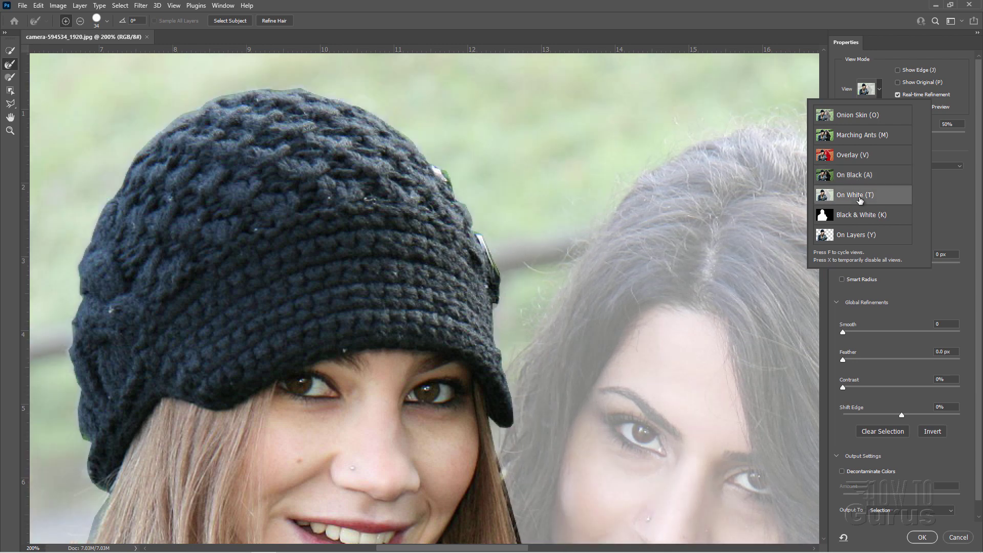
# Step: Set the view mode to Overlay and the refine edge brush size to 19 px
pyautogui.click(863, 154)
pyautogui.click(880, 90)
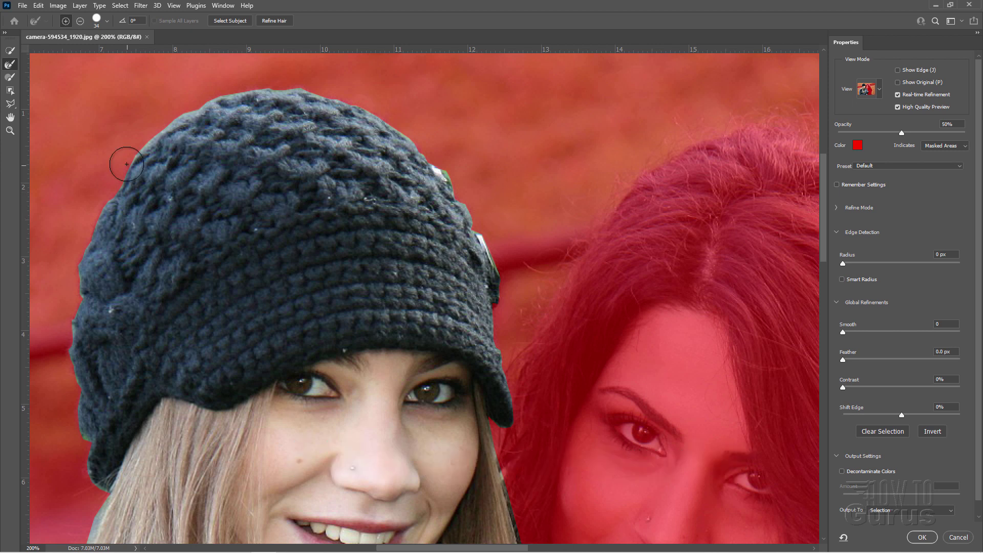
pyautogui.click(107, 22)
pyautogui.moveTo(63, 49); pyautogui.dragTo(56, 48)
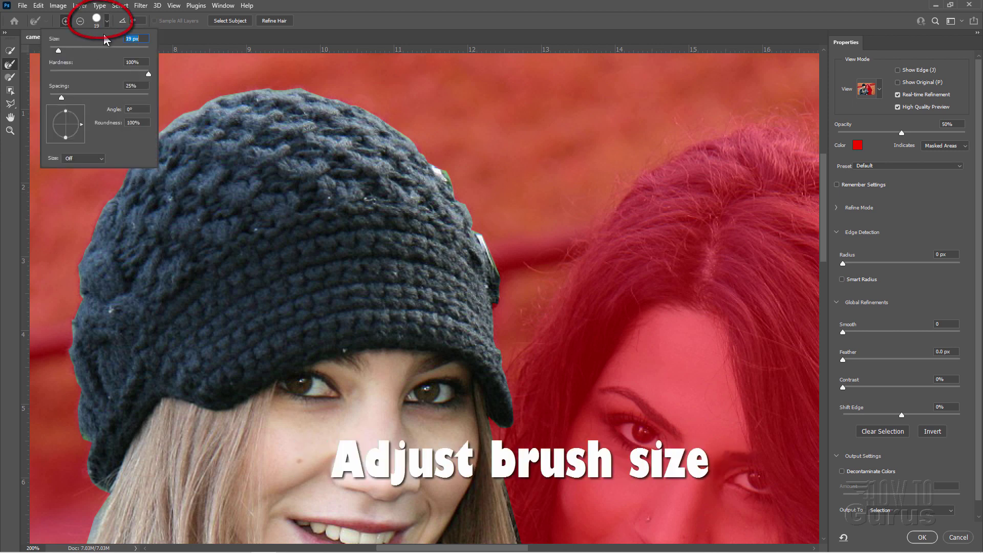
pyautogui.click(108, 24)
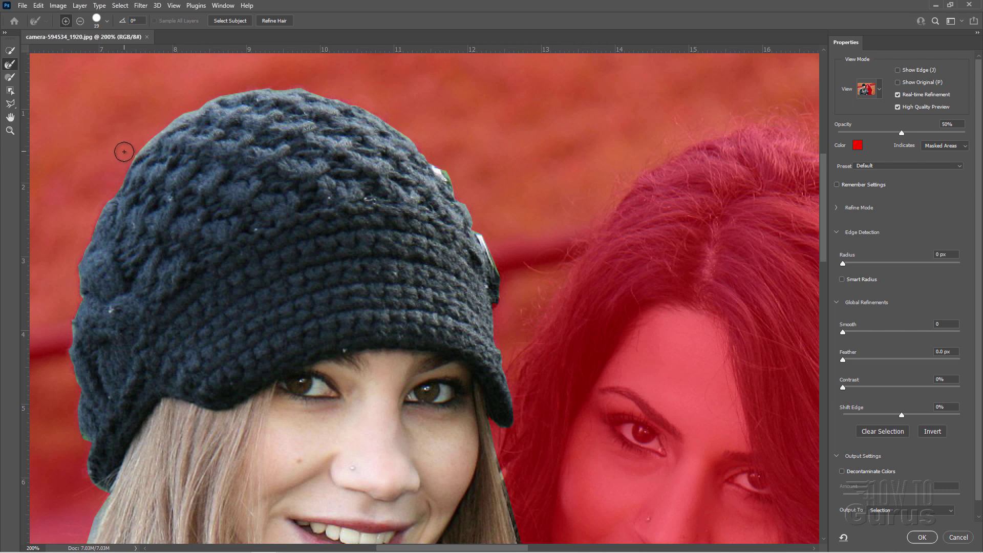
# Step: Brush the Refine Edge along the woman's outer contour, from the left of the knit hat through the loose hair and down the leather sleeve
pyautogui.moveTo(127, 158)
pyautogui.mouseDown()
pyautogui.moveTo(86, 244)
pyautogui.moveTo(72, 229)
pyautogui.moveTo(83, 243)
pyautogui.moveTo(62, 348)
pyautogui.moveTo(70, 319)
pyautogui.mouseUp()
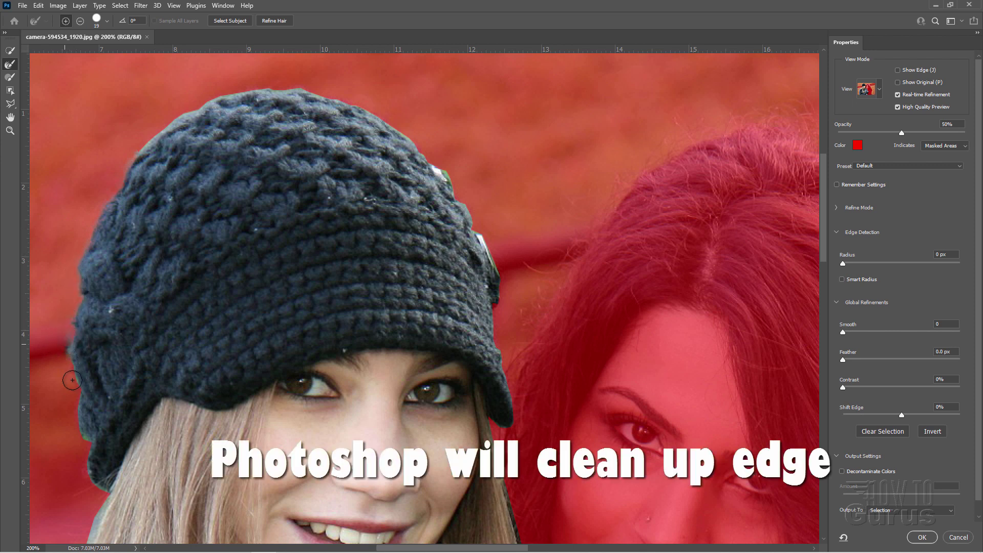
pyautogui.moveTo(72, 379); pyautogui.dragTo(98, 492)
pyautogui.press('space')
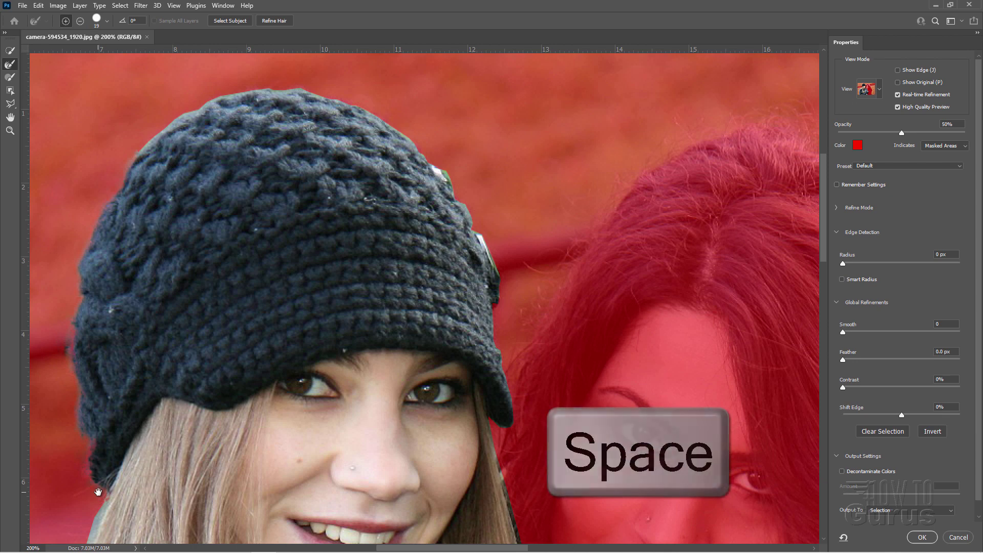
pyautogui.moveTo(105, 450)
pyautogui.mouseDown()
pyautogui.moveTo(223, 283)
pyautogui.moveTo(446, 94)
pyautogui.mouseUp()
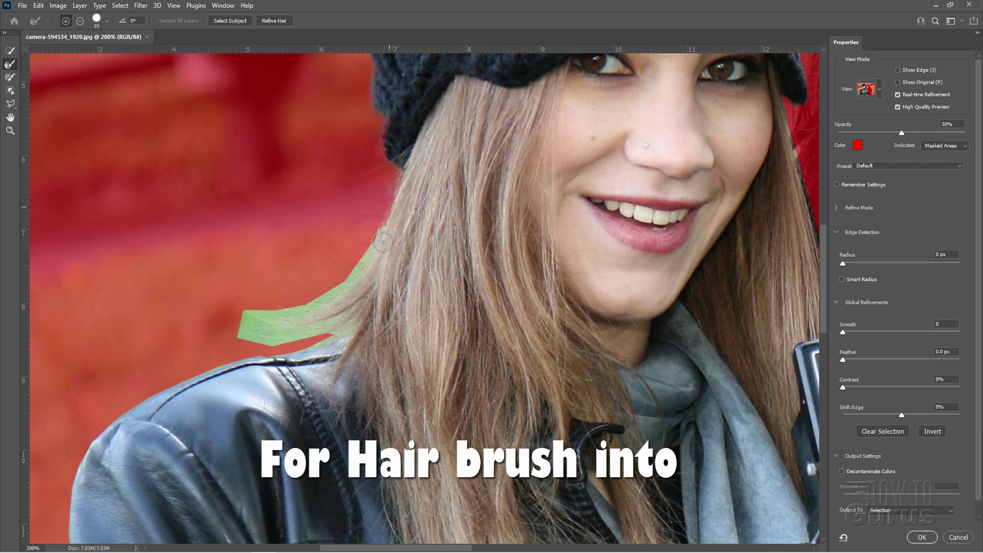
pyautogui.moveTo(370, 223)
pyautogui.mouseDown()
pyautogui.moveTo(354, 284)
pyautogui.moveTo(360, 246)
pyautogui.moveTo(316, 310)
pyautogui.moveTo(274, 318)
pyautogui.moveTo(223, 350)
pyautogui.moveTo(206, 333)
pyautogui.moveTo(319, 328)
pyautogui.moveTo(275, 352)
pyautogui.moveTo(362, 314)
pyautogui.moveTo(349, 338)
pyautogui.moveTo(301, 349)
pyautogui.moveTo(375, 302)
pyautogui.moveTo(331, 345)
pyautogui.moveTo(288, 351)
pyautogui.moveTo(357, 328)
pyautogui.moveTo(288, 335)
pyautogui.moveTo(266, 351)
pyautogui.mouseUp()
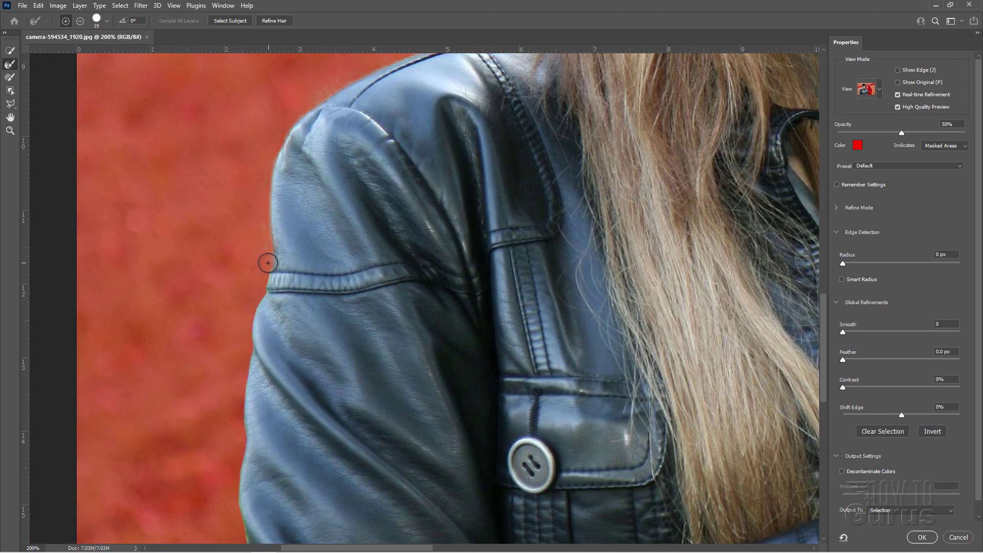
pyautogui.moveTo(265, 259)
pyautogui.mouseDown()
pyautogui.moveTo(243, 338)
pyautogui.moveTo(234, 500)
pyautogui.moveTo(191, 273)
pyautogui.moveTo(204, 319)
pyautogui.moveTo(206, 437)
pyautogui.moveTo(186, 431)
pyautogui.moveTo(195, 428)
pyautogui.moveTo(210, 478)
pyautogui.mouseUp()
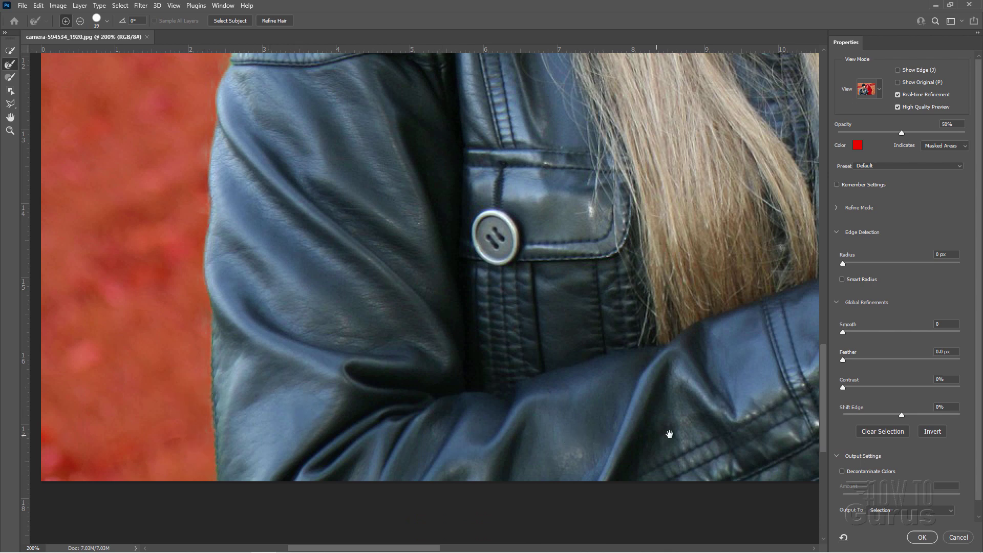
# Step: Try refining the lower edge of the dark camera case against the other woman's black clothing, and undo the stroke
pyautogui.moveTo(609, 434); pyautogui.dragTo(229, 427)
pyautogui.moveTo(727, 415); pyautogui.dragTo(459, 422)
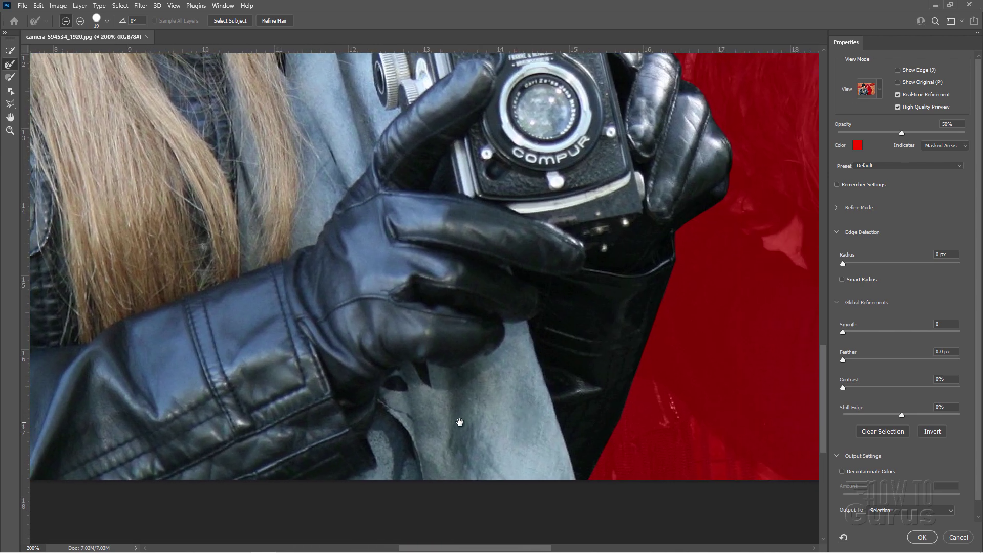
pyautogui.moveTo(622, 427); pyautogui.dragTo(340, 449)
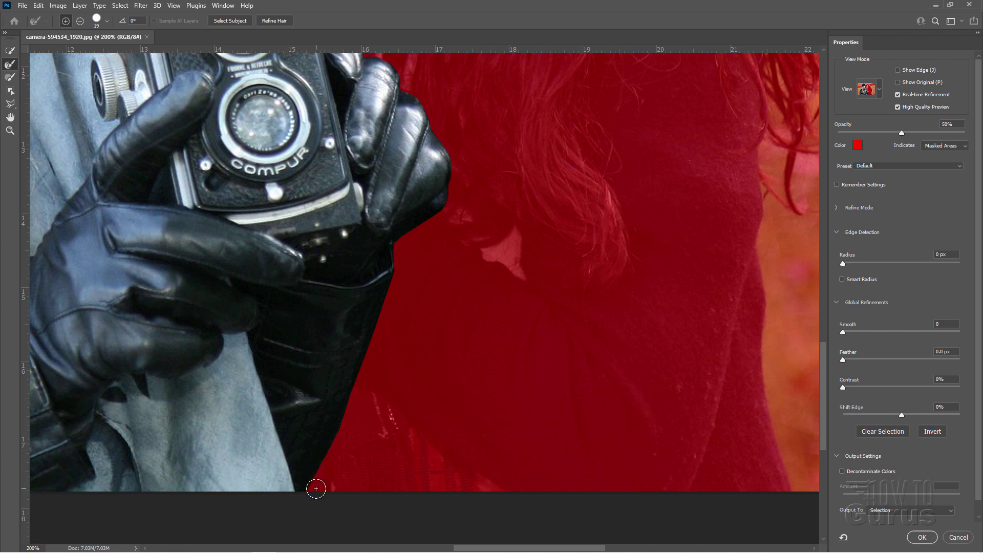
pyautogui.moveTo(315, 488)
pyautogui.mouseDown()
pyautogui.moveTo(349, 420)
pyautogui.moveTo(366, 430)
pyautogui.moveTo(348, 450)
pyautogui.mouseUp()
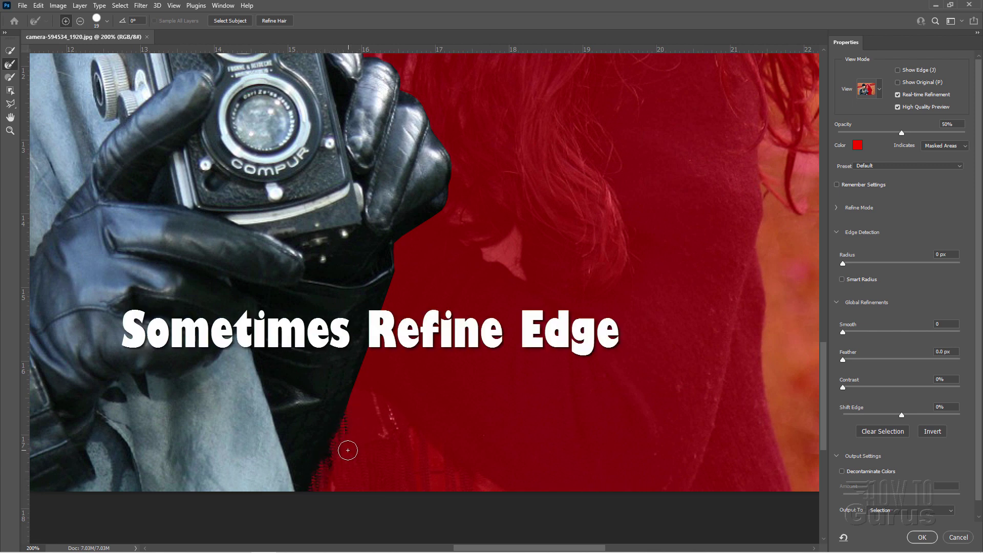
pyautogui.hotkey('ctrl', 'z')
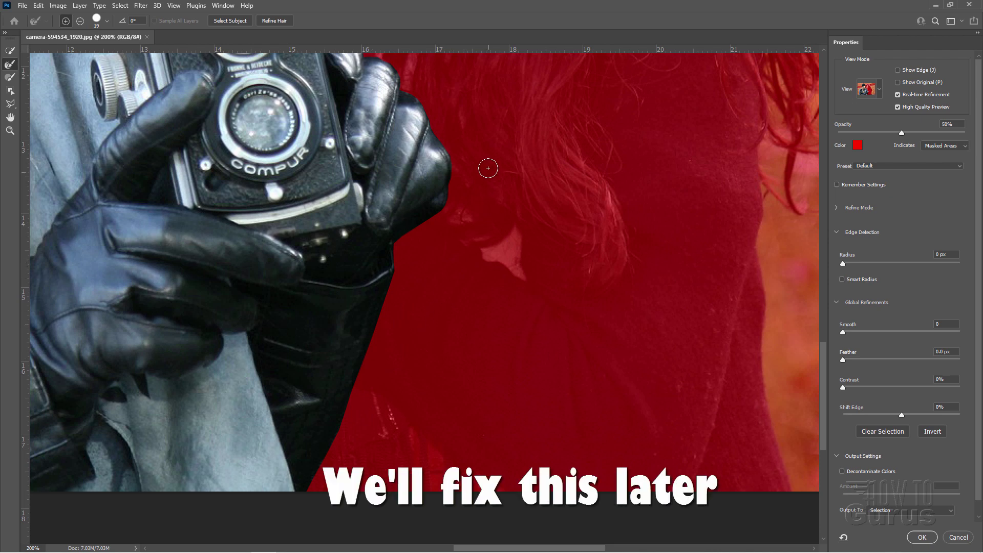
# Step: Refine the selection edge along the blonde hair beside the other woman and around the right side and crown of the hat
pyautogui.moveTo(479, 156); pyautogui.dragTo(547, 395)
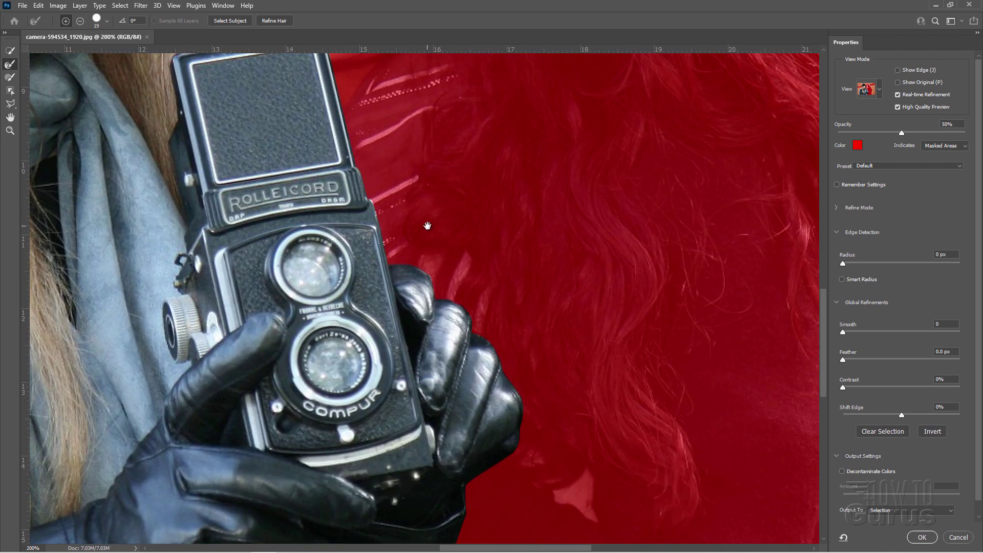
pyautogui.moveTo(426, 223)
pyautogui.mouseDown()
pyautogui.moveTo(557, 332)
pyautogui.moveTo(599, 396)
pyautogui.mouseUp()
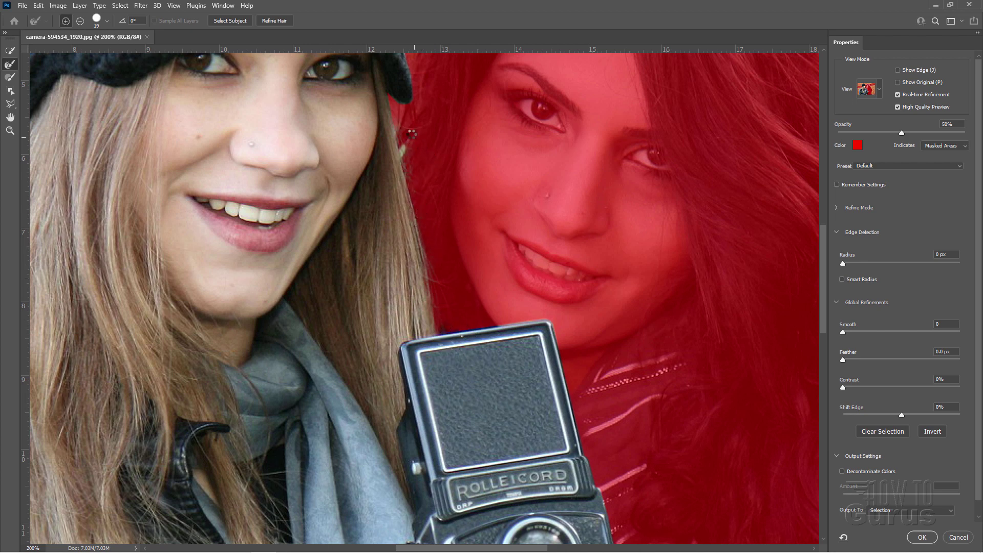
pyautogui.moveTo(396, 308)
pyautogui.mouseDown()
pyautogui.moveTo(377, 340)
pyautogui.moveTo(347, 357)
pyautogui.mouseUp()
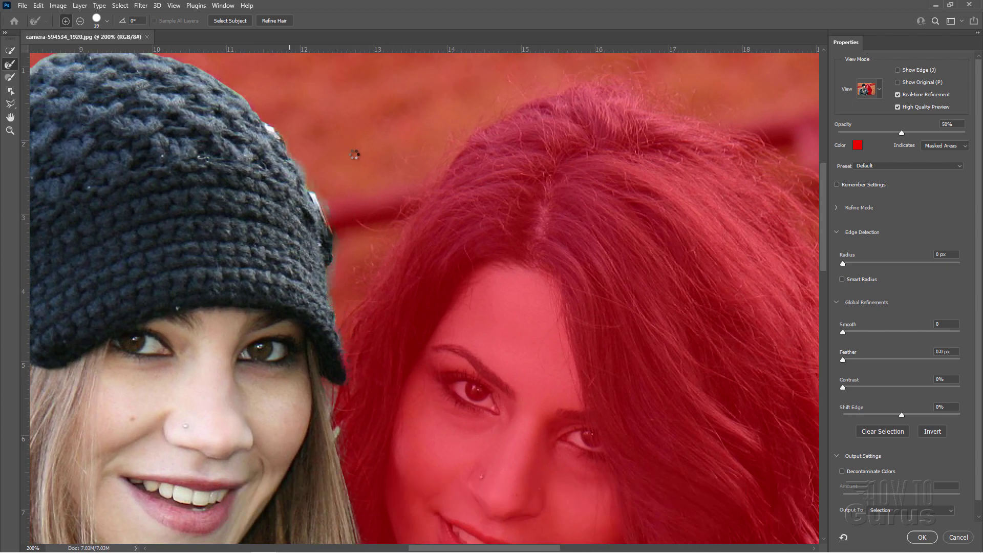
pyautogui.moveTo(323, 138)
pyautogui.mouseDown()
pyautogui.moveTo(450, 180)
pyautogui.moveTo(540, 264)
pyautogui.mouseUp()
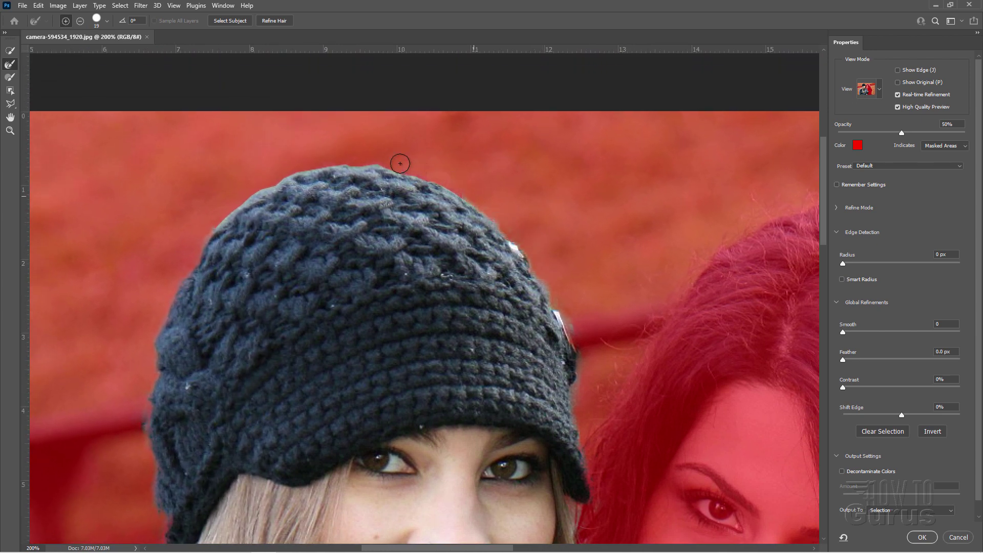
pyautogui.moveTo(399, 163); pyautogui.dragTo(280, 169)
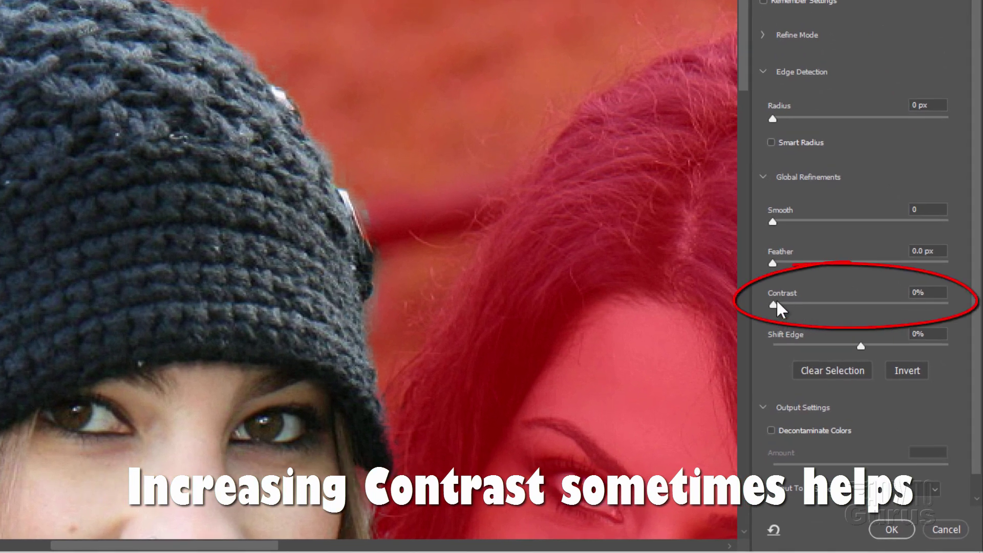
# Step: Try a global Contrast refinement of 13%, and return it to 0%
pyautogui.moveTo(777, 303); pyautogui.dragTo(793, 305)
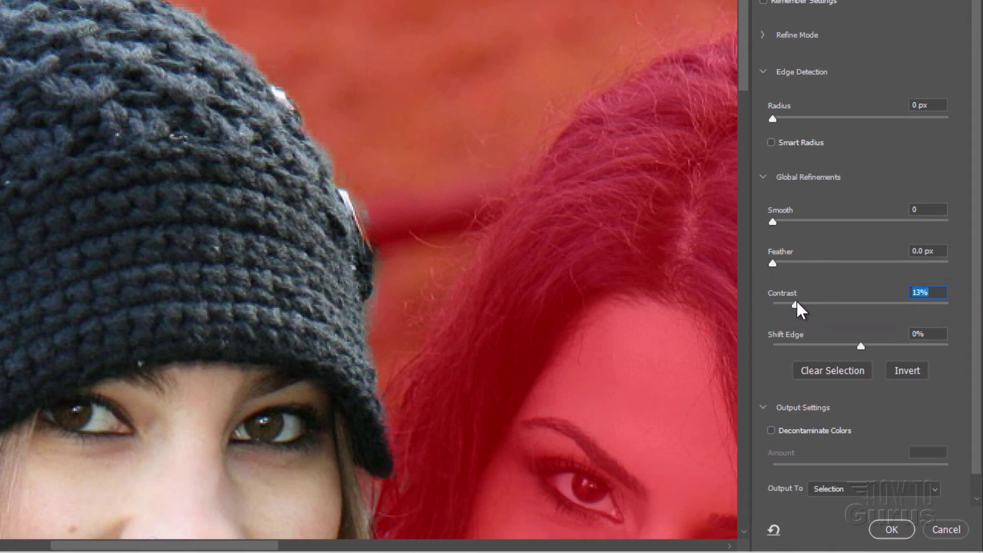
pyautogui.moveTo(798, 305)
pyautogui.mouseDown()
pyautogui.moveTo(822, 300)
pyautogui.moveTo(781, 306)
pyautogui.mouseUp()
pyautogui.moveTo(779, 304); pyautogui.dragTo(772, 305)
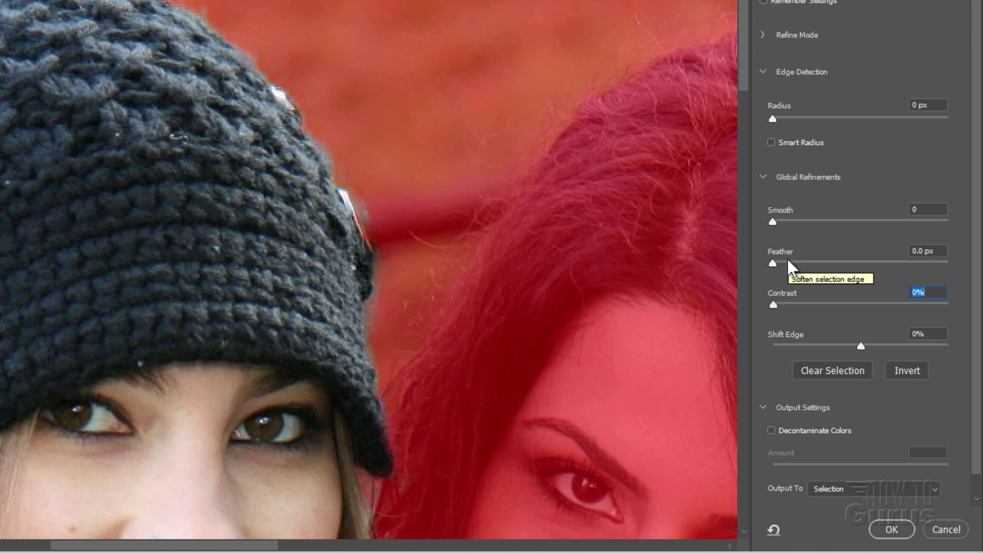
# Step: Output the refined selection as a New Layer with Layer Mask and apply it
pyautogui.click(835, 487)
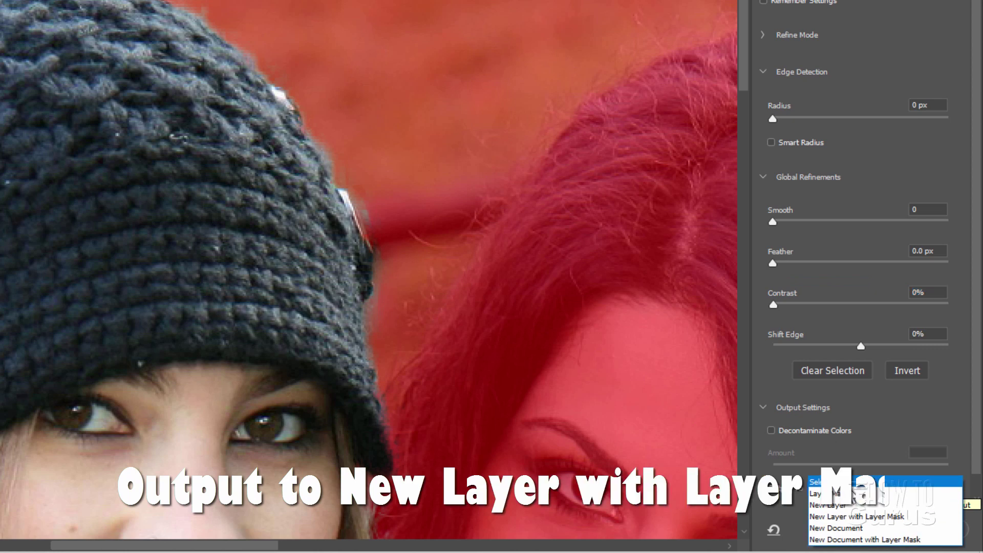
pyautogui.click(838, 518)
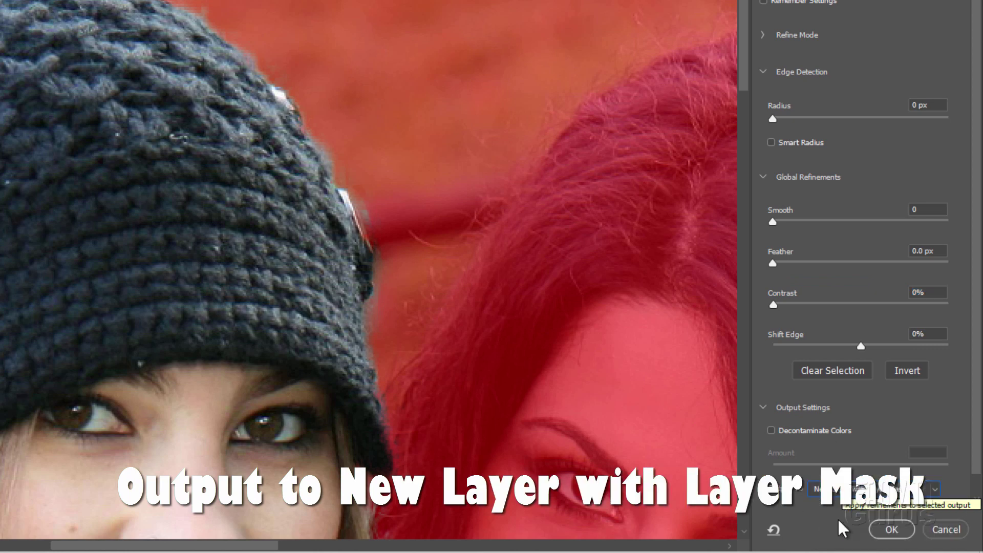
pyautogui.click(891, 529)
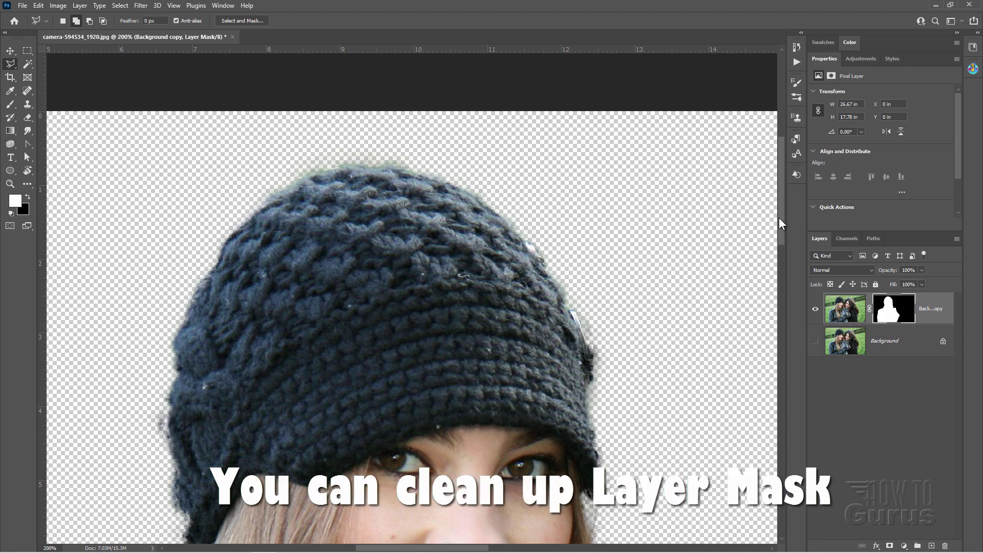
# Step: Choose the Burn Tool with the Midtones range and set its exposure to 51%
pyautogui.moveTo(779, 217); pyautogui.dragTo(789, 287)
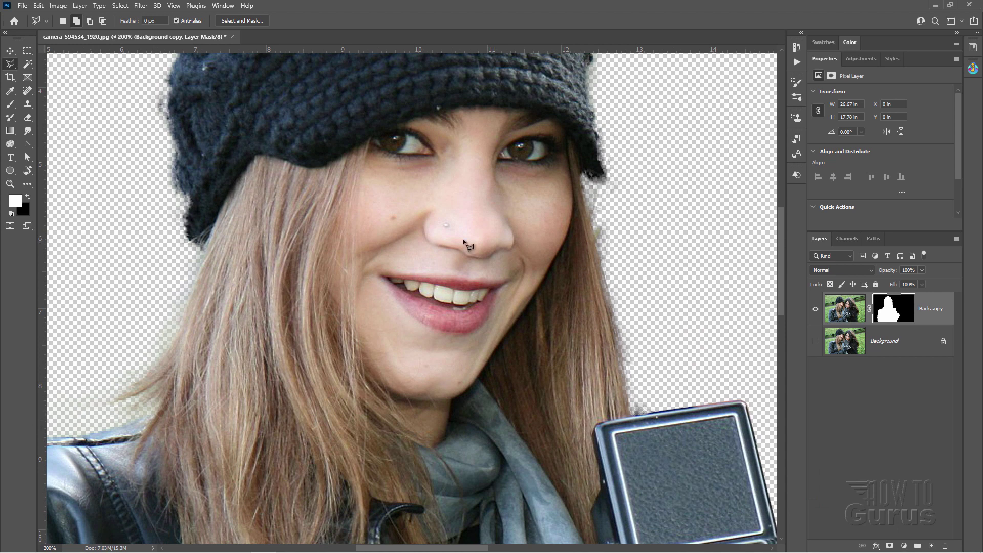
pyautogui.moveTo(787, 308); pyautogui.dragTo(786, 278)
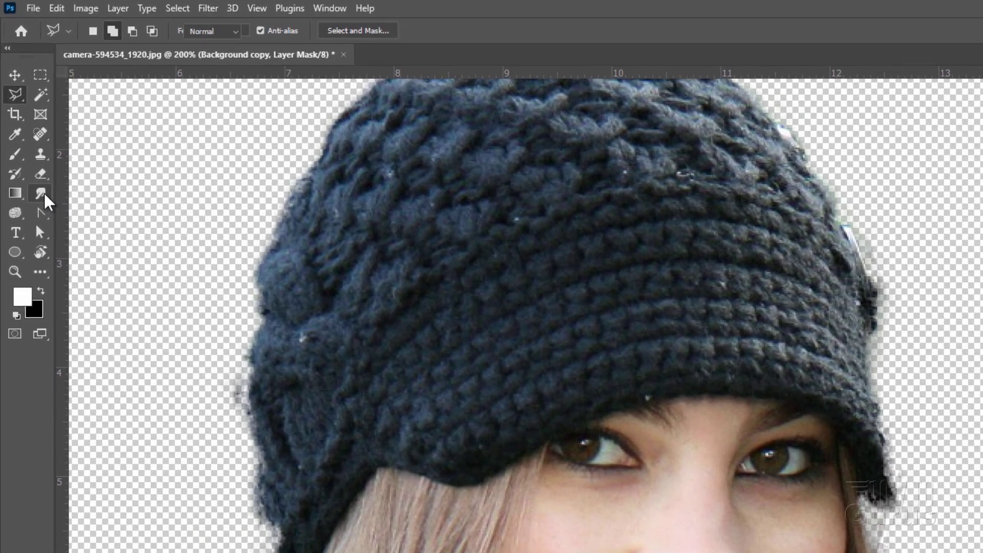
pyautogui.click(10, 144)
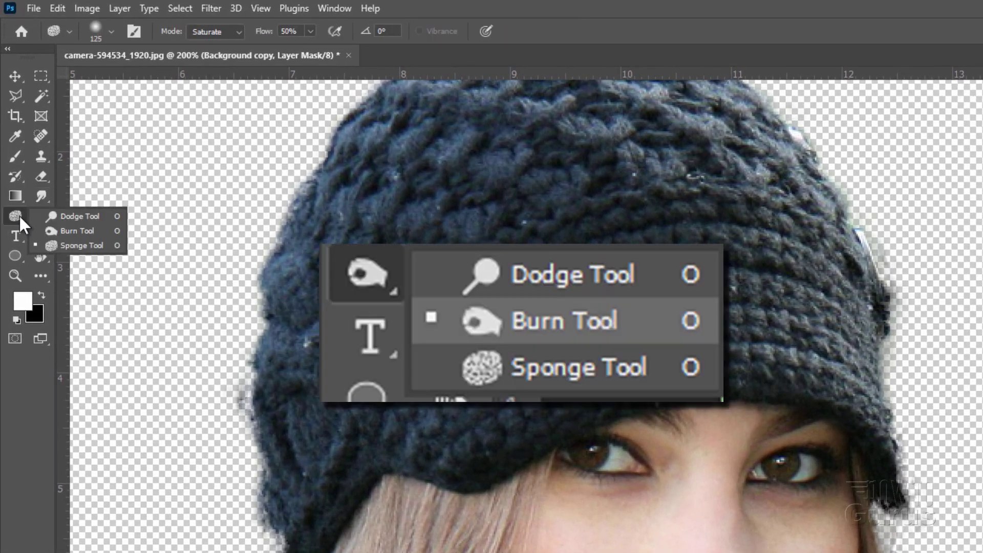
pyautogui.click(77, 231)
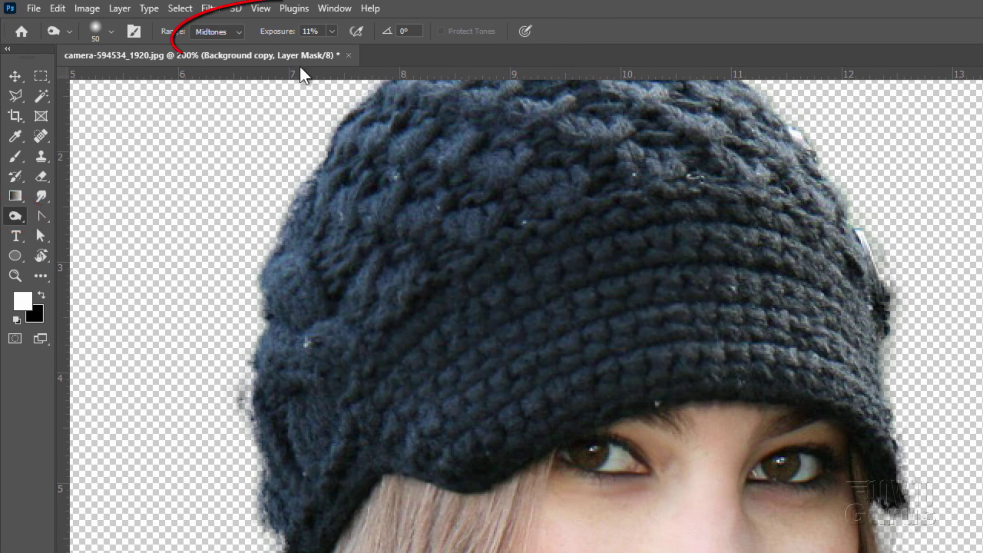
pyautogui.click(332, 31)
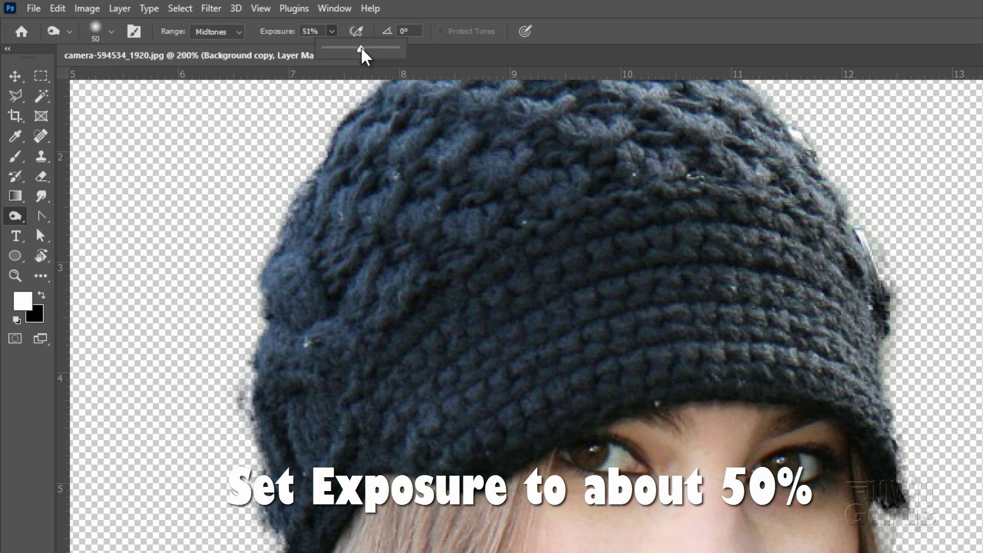
pyautogui.click(331, 32)
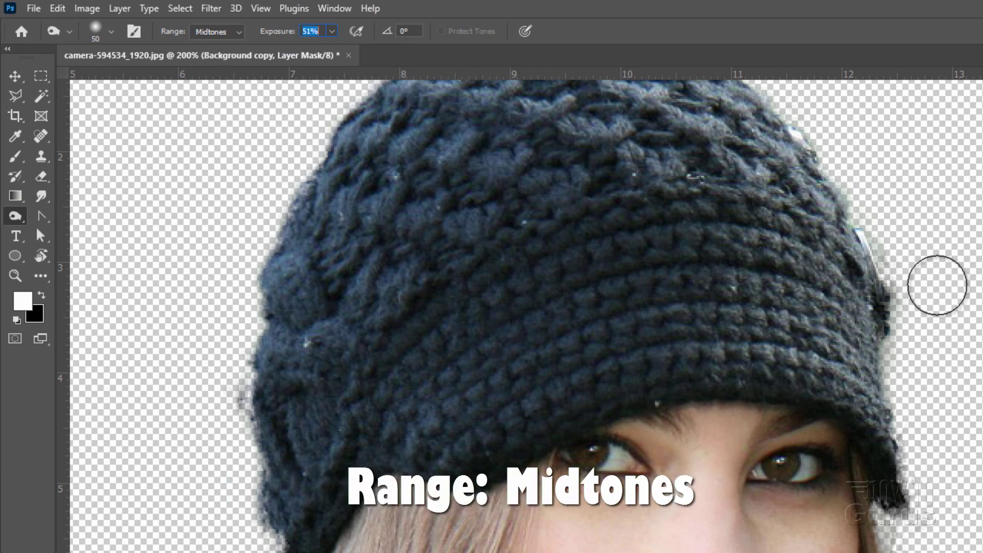
pyautogui.press('Return')
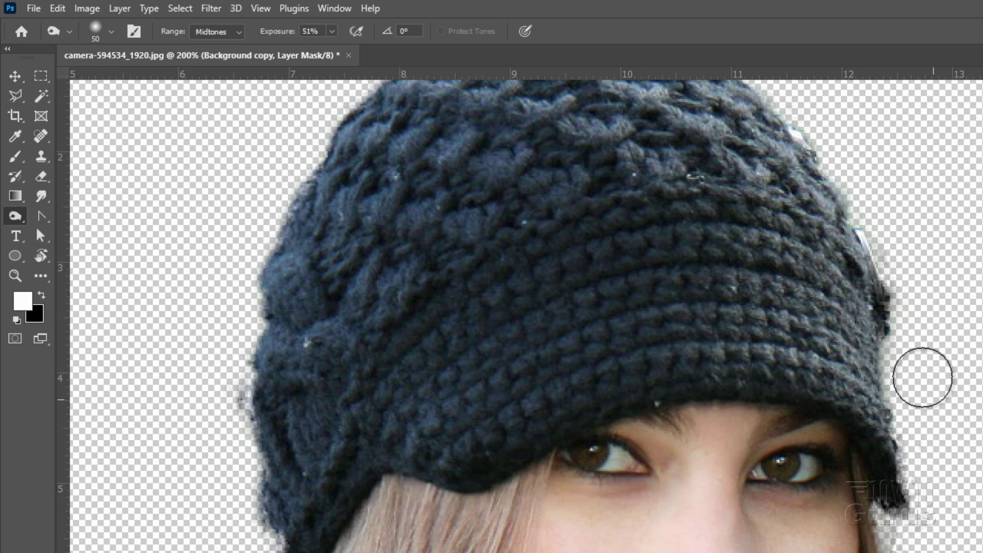
# Step: Burn the layer mask along the right edge of the hat, the hair below it and the top of the camera
pyautogui.moveTo(922, 377)
pyautogui.mouseDown()
pyautogui.moveTo(906, 303)
pyautogui.moveTo(911, 386)
pyautogui.moveTo(930, 353)
pyautogui.moveTo(908, 309)
pyautogui.moveTo(916, 417)
pyautogui.moveTo(950, 450)
pyautogui.moveTo(882, 232)
pyautogui.moveTo(906, 266)
pyautogui.moveTo(873, 215)
pyautogui.moveTo(899, 211)
pyautogui.moveTo(908, 270)
pyautogui.moveTo(851, 183)
pyautogui.moveTo(932, 287)
pyautogui.moveTo(951, 418)
pyautogui.mouseUp()
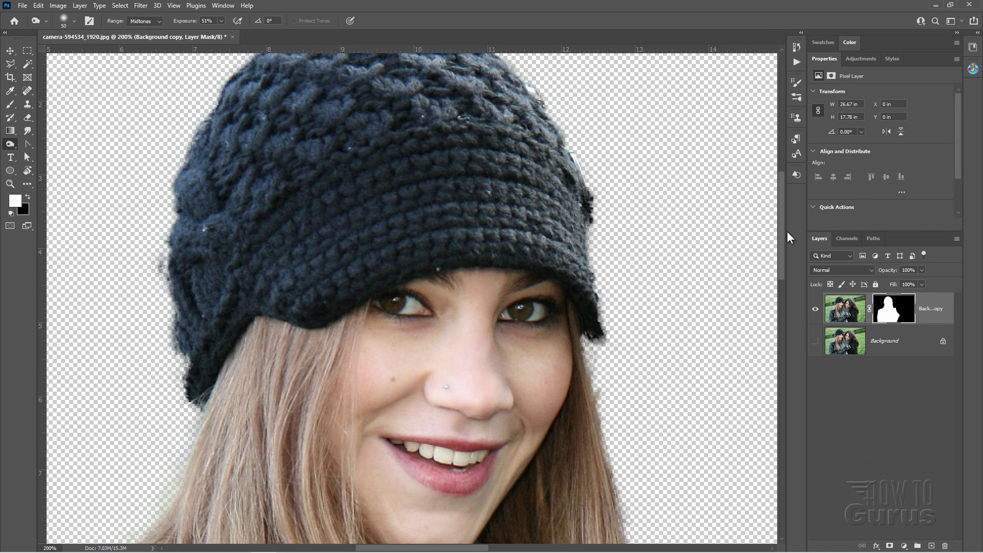
pyautogui.moveTo(785, 233); pyautogui.dragTo(784, 288)
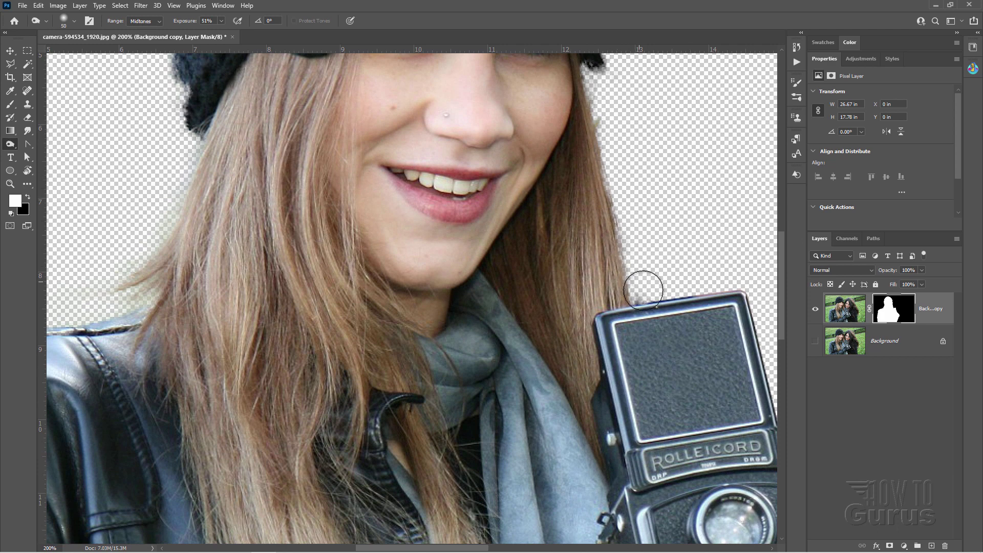
pyautogui.moveTo(669, 288); pyautogui.dragTo(629, 285)
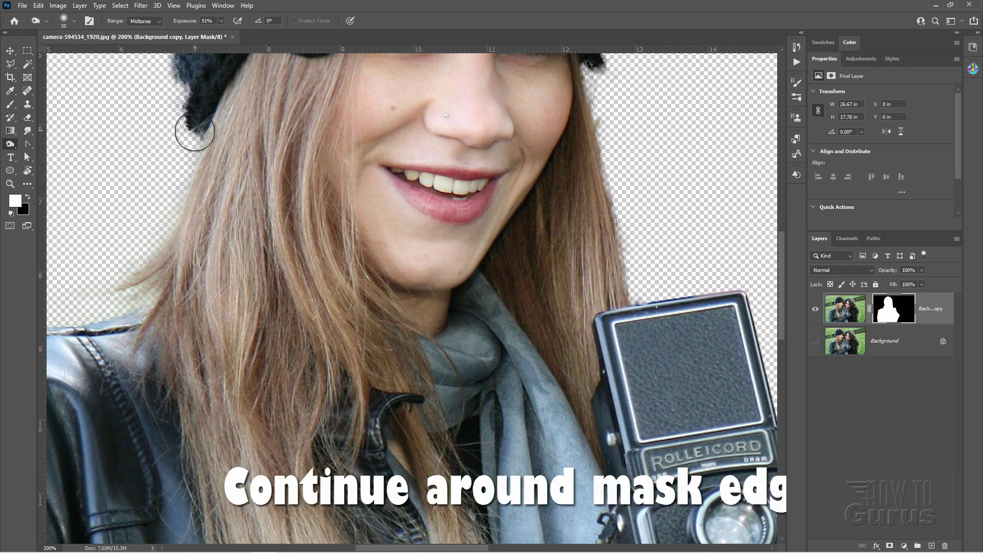
# Step: Burn the layer mask along the hair's left edge, the shoulder and the left side of the knit hat
pyautogui.moveTo(195, 132)
pyautogui.mouseDown()
pyautogui.moveTo(190, 171)
pyautogui.moveTo(146, 251)
pyautogui.mouseUp()
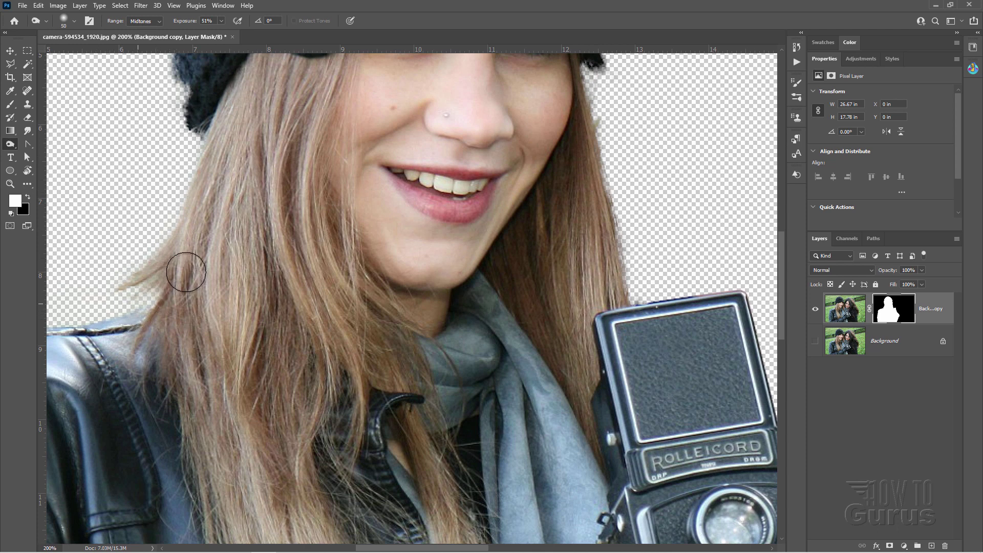
pyautogui.moveTo(104, 272); pyautogui.dragTo(354, 262)
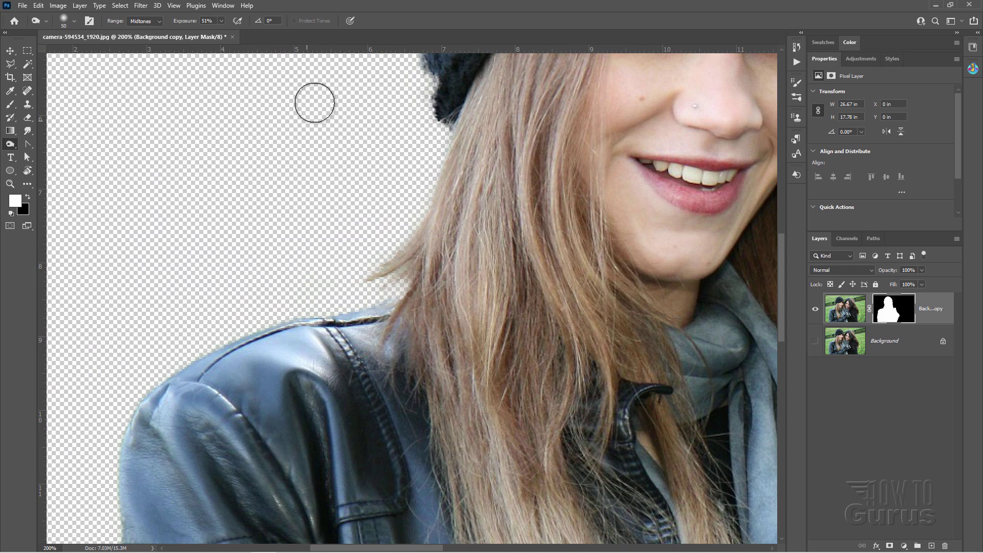
pyautogui.moveTo(313, 141)
pyautogui.mouseDown()
pyautogui.moveTo(313, 161)
pyautogui.moveTo(235, 318)
pyautogui.mouseUp()
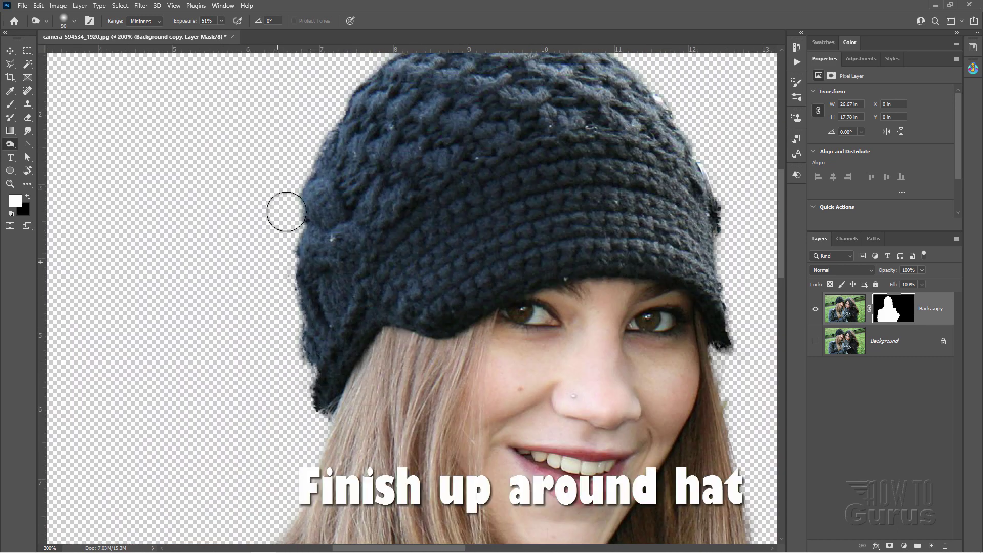
pyautogui.moveTo(310, 140); pyautogui.dragTo(267, 286)
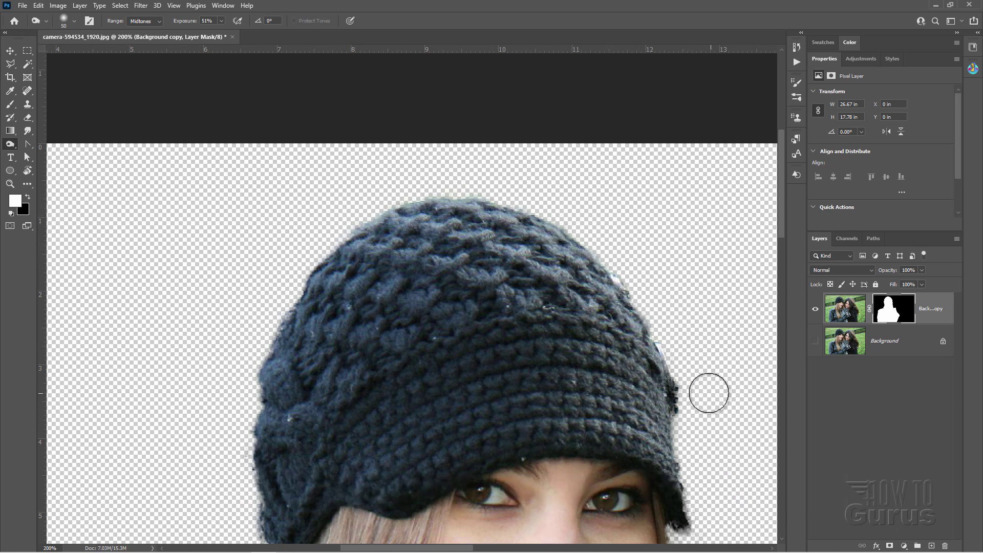
pyautogui.press('z')
pyautogui.hotkey('ctrl', '0')
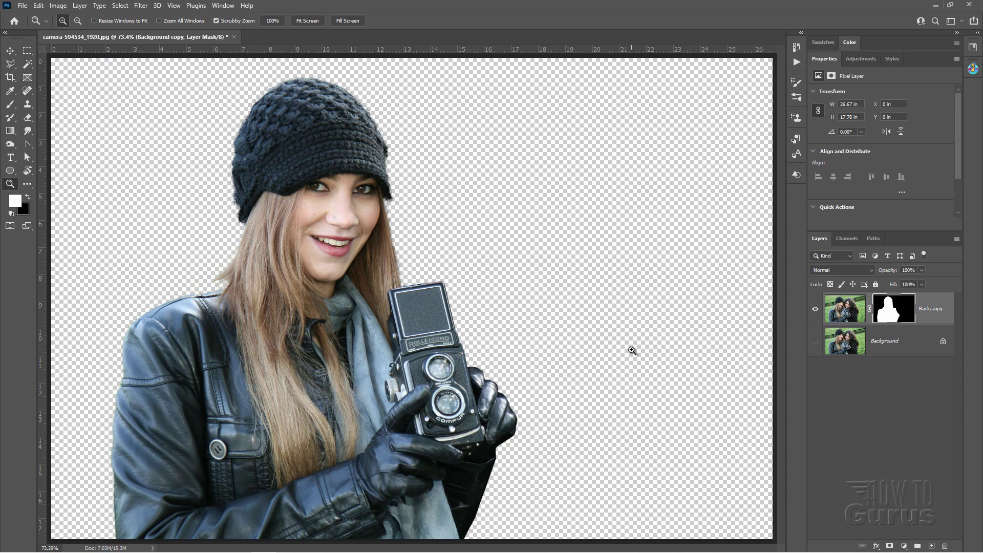
# Step: Display the layer mask on its own and burn away the gray fringe along the upper part of the left sleeve
pyautogui.keyDown('alt'); pyautogui.click(885, 319); pyautogui.keyUp('alt')
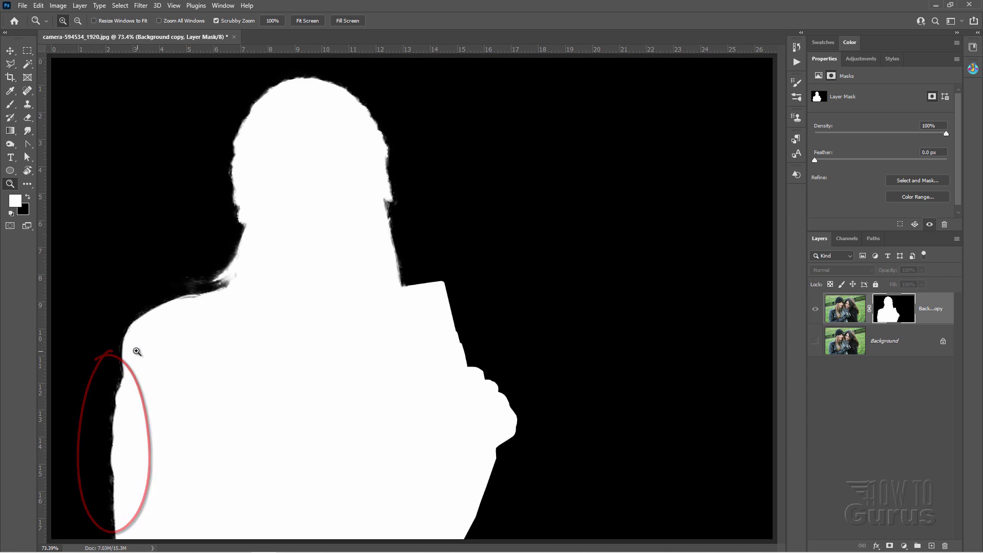
pyautogui.click(105, 454)
pyautogui.click(104, 453)
pyautogui.click(106, 451)
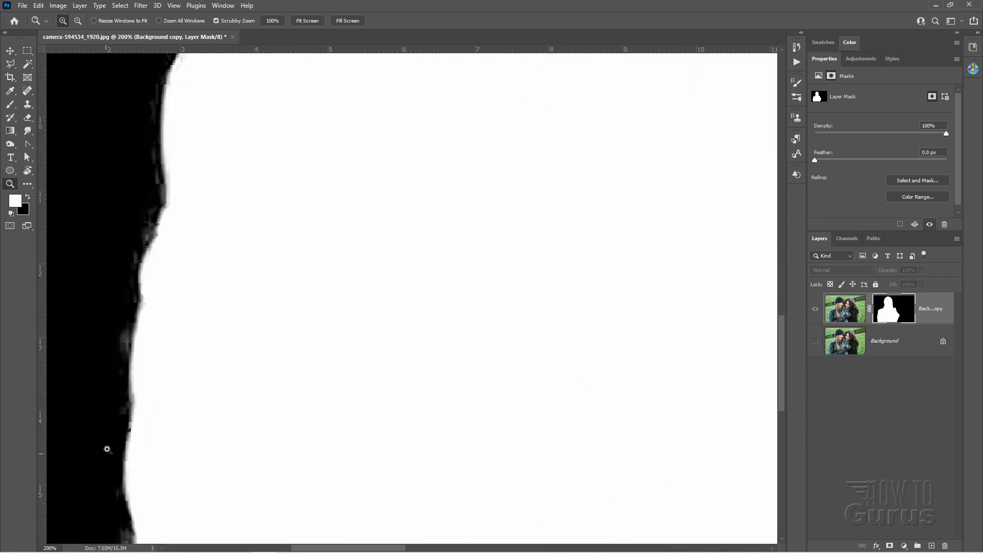
pyautogui.click(10, 145)
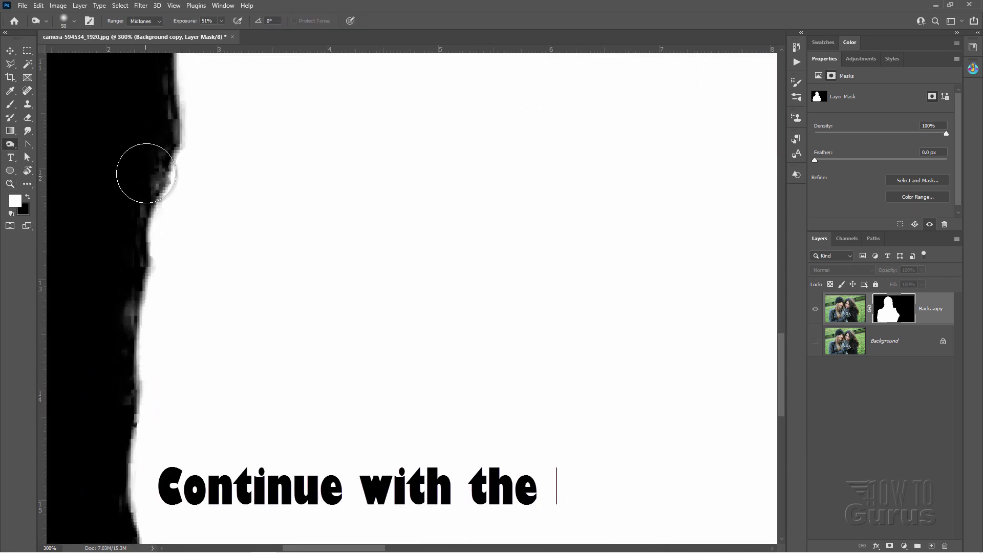
pyautogui.moveTo(157, 149)
pyautogui.mouseDown()
pyautogui.moveTo(145, 194)
pyautogui.moveTo(167, 145)
pyautogui.moveTo(129, 232)
pyautogui.moveTo(138, 193)
pyautogui.mouseUp()
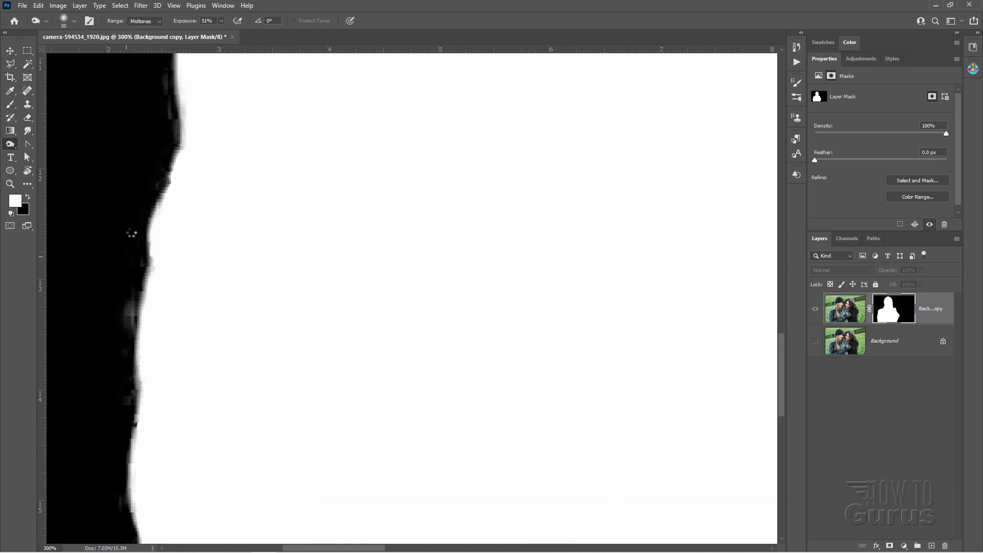
pyautogui.moveTo(132, 265)
pyautogui.mouseDown()
pyautogui.moveTo(116, 416)
pyautogui.moveTo(121, 376)
pyautogui.mouseUp()
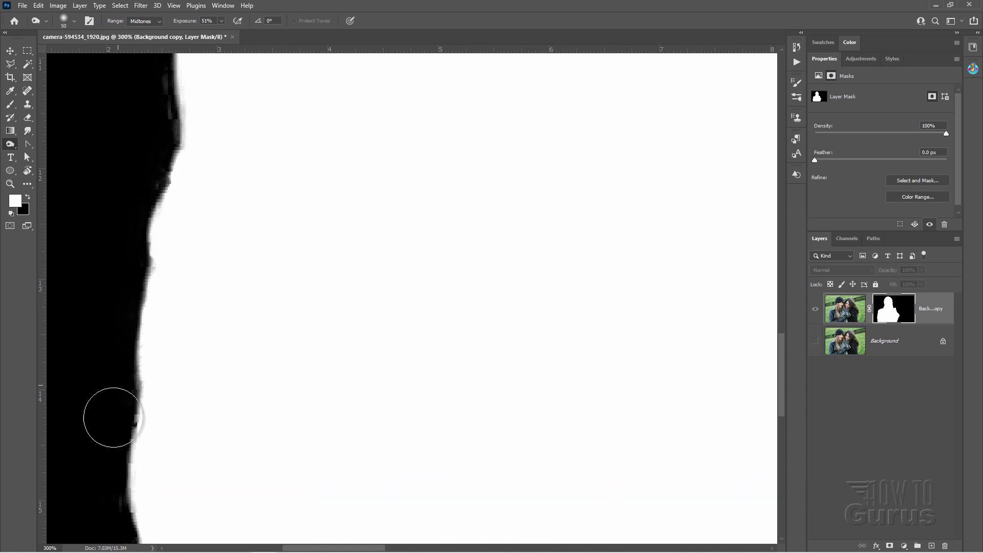
# Step: Continue burning the mask's gray fringe along the lower left sleeve down to the image's bottom edge
pyautogui.moveTo(111, 425); pyautogui.dragTo(212, 142)
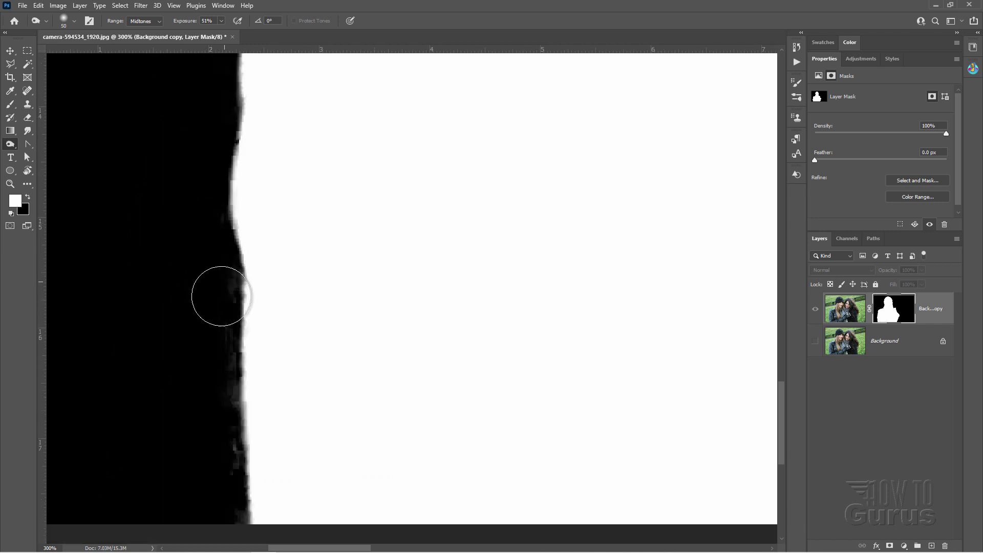
pyautogui.moveTo(221, 295); pyautogui.dragTo(226, 374)
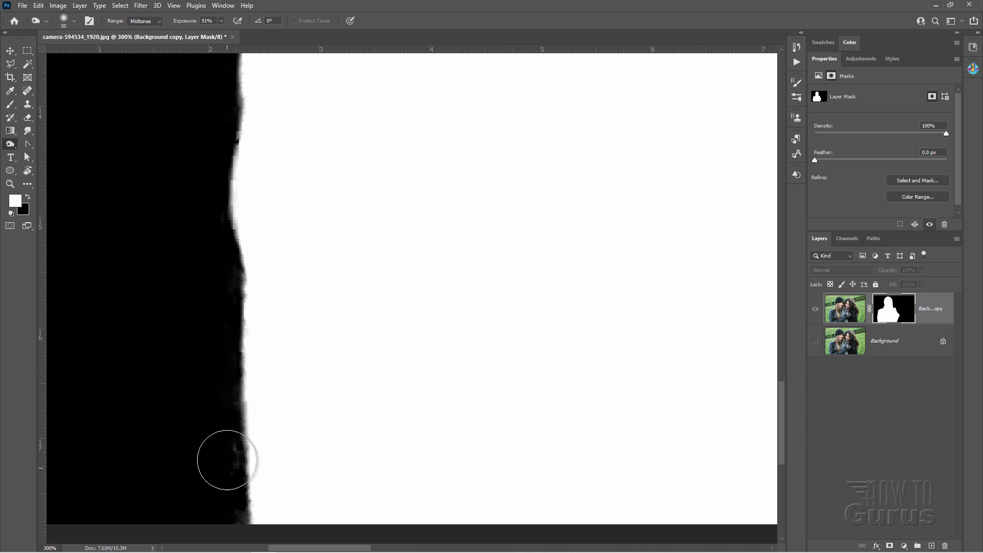
pyautogui.moveTo(222, 407); pyautogui.dragTo(229, 519)
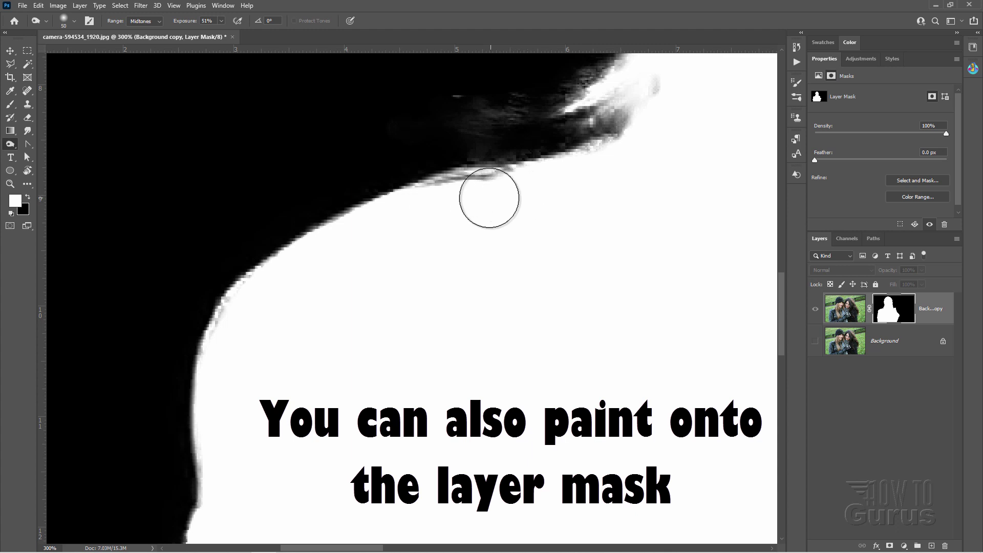
pyautogui.moveTo(240, 321)
pyautogui.mouseDown()
pyautogui.moveTo(235, 344)
pyautogui.moveTo(256, 304)
pyautogui.moveTo(363, 263)
pyautogui.moveTo(451, 211)
pyautogui.moveTo(510, 198)
pyautogui.moveTo(247, 347)
pyautogui.mouseUp()
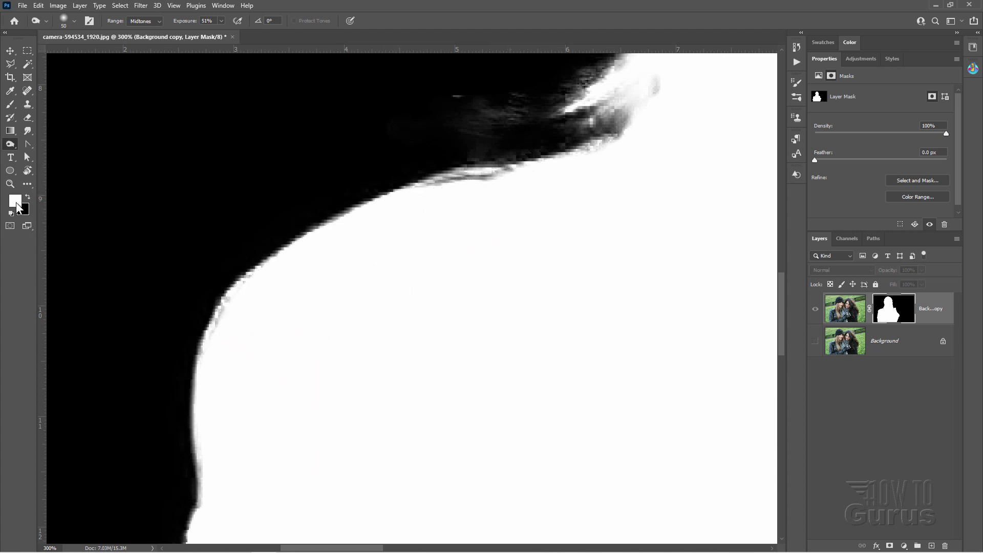
# Step: Paint the layer mask white along the inside of the shoulder edge with a 30 px brush at 80% hardness
pyautogui.click(11, 105)
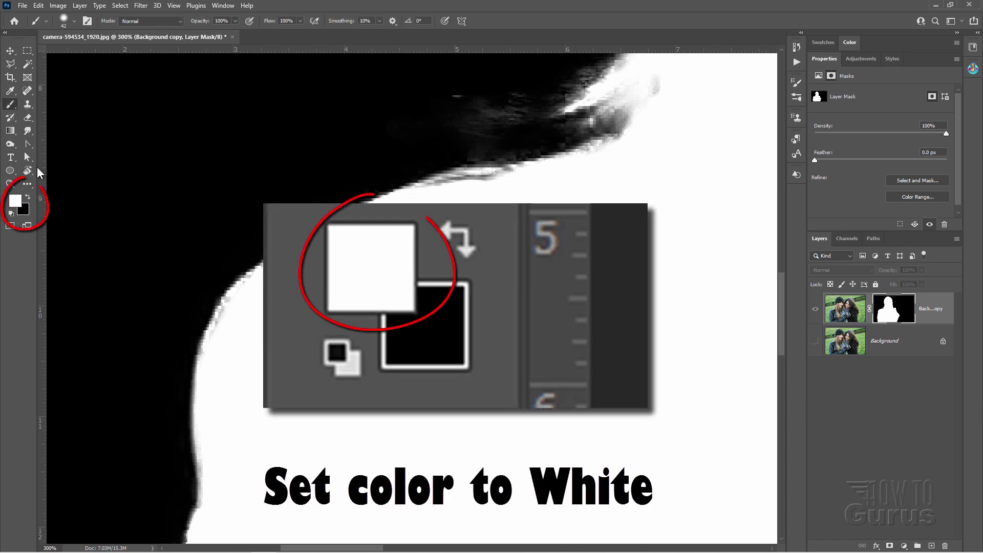
pyautogui.click(73, 22)
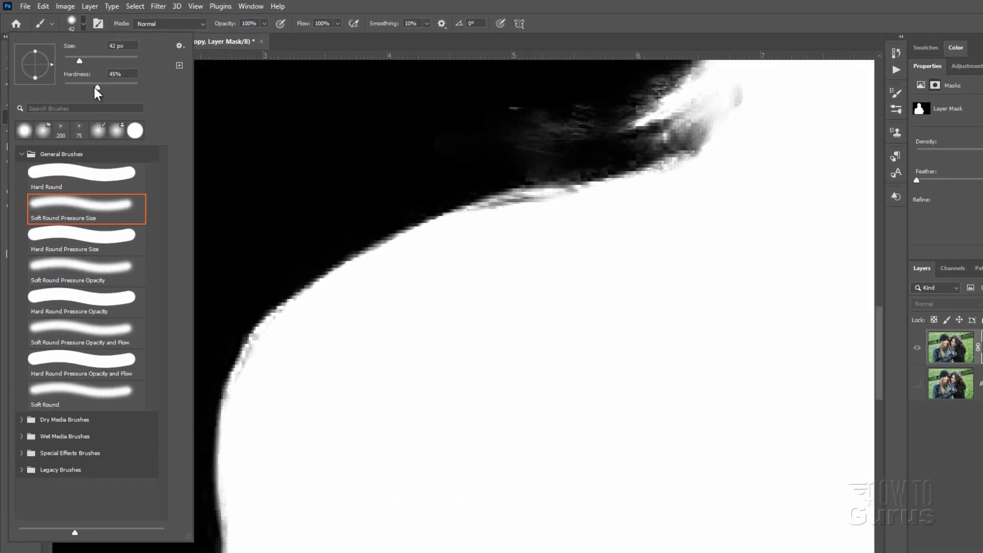
pyautogui.moveTo(95, 87); pyautogui.dragTo(79, 57)
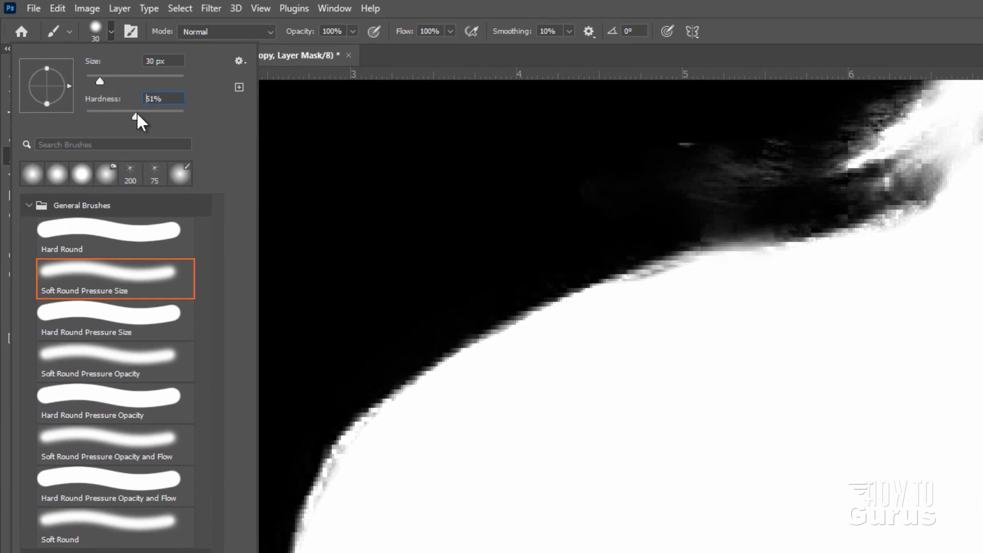
pyautogui.moveTo(137, 114); pyautogui.dragTo(173, 114)
pyautogui.press('BackSpace')
pyautogui.write('80')
pyautogui.press('Return')
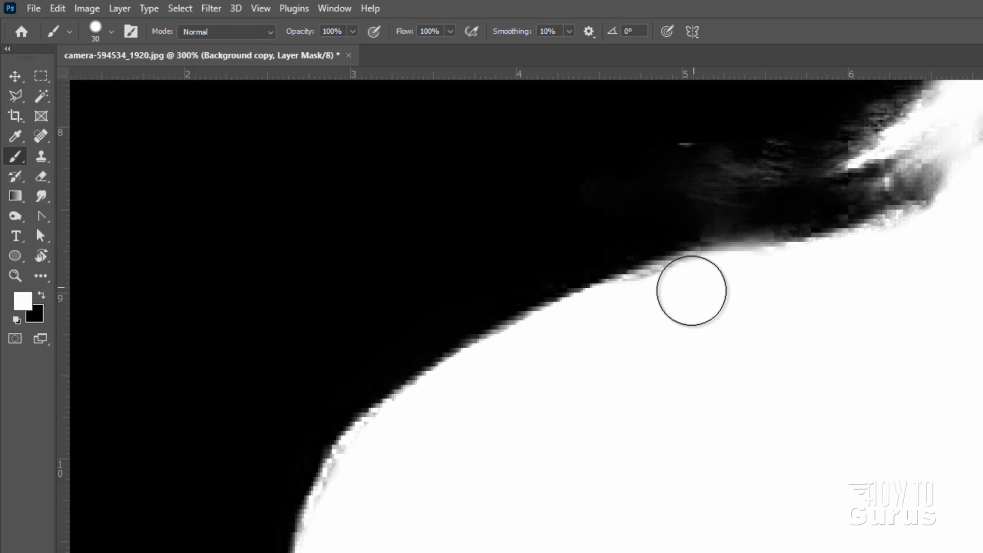
pyautogui.moveTo(691, 290)
pyautogui.mouseDown()
pyautogui.moveTo(634, 314)
pyautogui.moveTo(930, 240)
pyautogui.moveTo(821, 282)
pyautogui.moveTo(776, 282)
pyautogui.mouseUp()
pyautogui.moveTo(386, 441)
pyautogui.mouseDown()
pyautogui.moveTo(402, 430)
pyautogui.moveTo(355, 476)
pyautogui.moveTo(317, 551)
pyautogui.mouseUp()
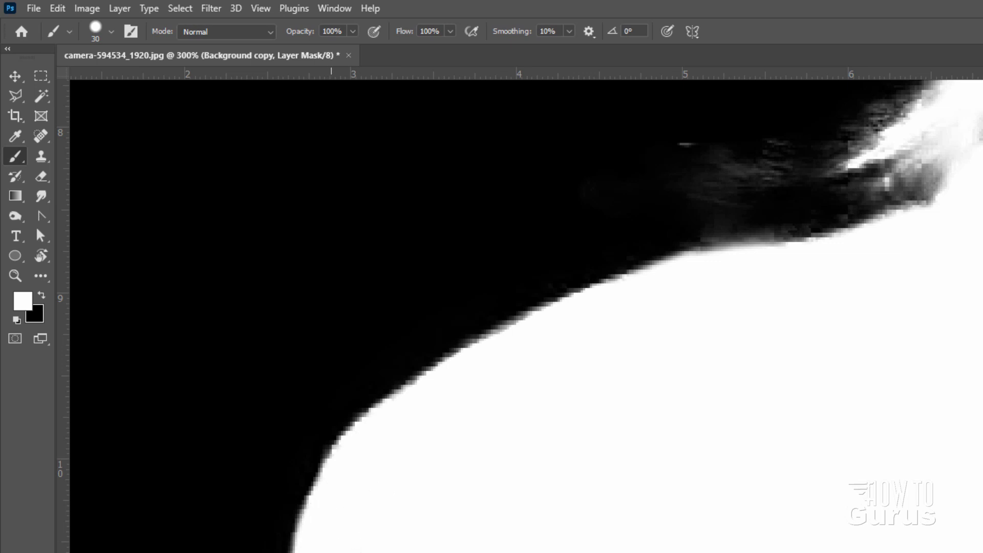
# Step: Examine the layer mask's outline from the hat and hair around to the camera and gloved hand
pyautogui.press('space')
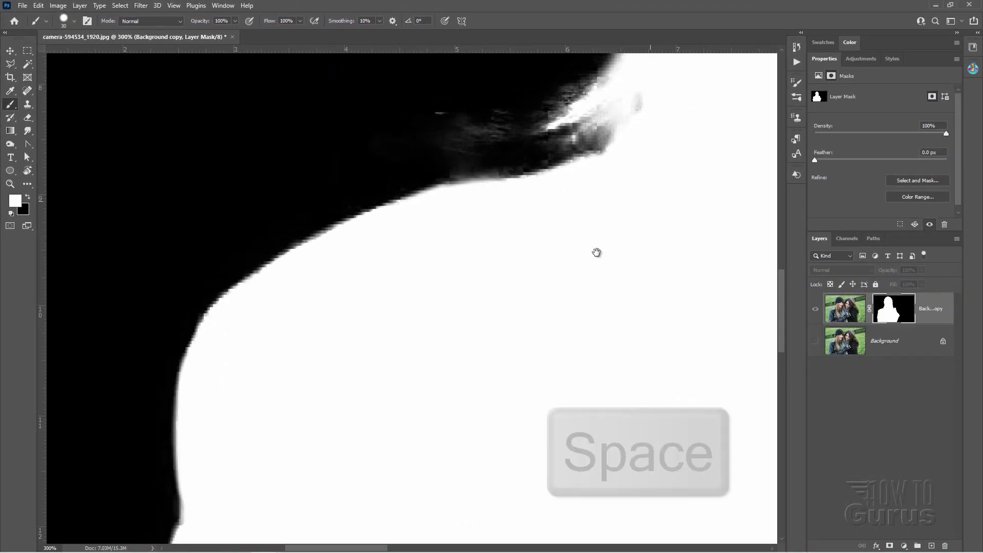
pyautogui.moveTo(596, 253); pyautogui.dragTo(333, 425)
pyautogui.moveTo(447, 155); pyautogui.dragTo(470, 352)
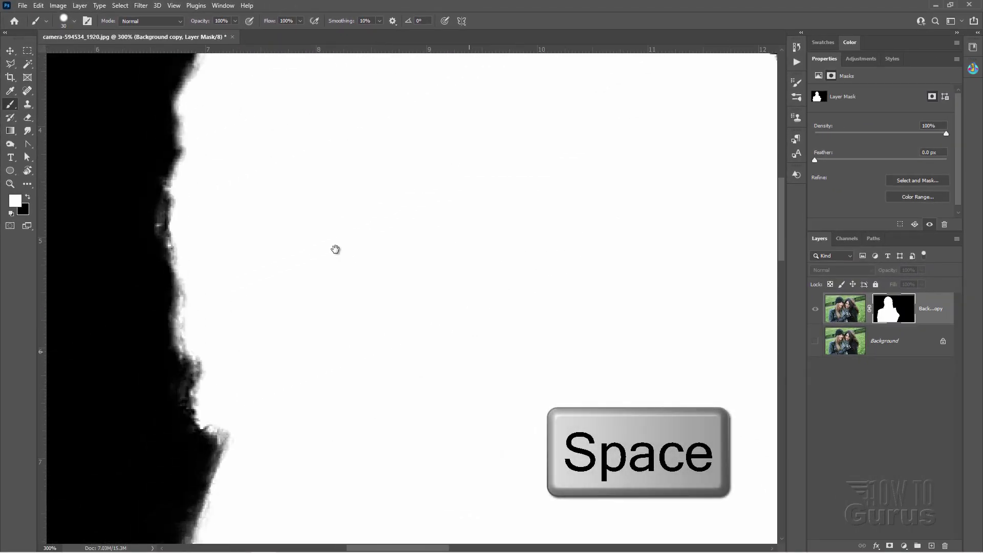
pyautogui.moveTo(335, 249)
pyautogui.mouseDown()
pyautogui.moveTo(338, 348)
pyautogui.moveTo(460, 303)
pyautogui.moveTo(263, 231)
pyautogui.moveTo(239, 209)
pyautogui.mouseUp()
pyautogui.moveTo(379, 428)
pyautogui.mouseDown()
pyautogui.moveTo(373, 331)
pyautogui.moveTo(352, 306)
pyautogui.mouseUp()
pyautogui.moveTo(388, 410); pyautogui.dragTo(397, 205)
pyautogui.moveTo(439, 415)
pyautogui.mouseDown()
pyautogui.moveTo(434, 353)
pyautogui.moveTo(394, 220)
pyautogui.mouseUp()
pyautogui.moveTo(442, 362)
pyautogui.mouseDown()
pyautogui.moveTo(413, 232)
pyautogui.moveTo(383, 214)
pyautogui.mouseUp()
pyautogui.moveTo(380, 361); pyautogui.dragTo(367, 294)
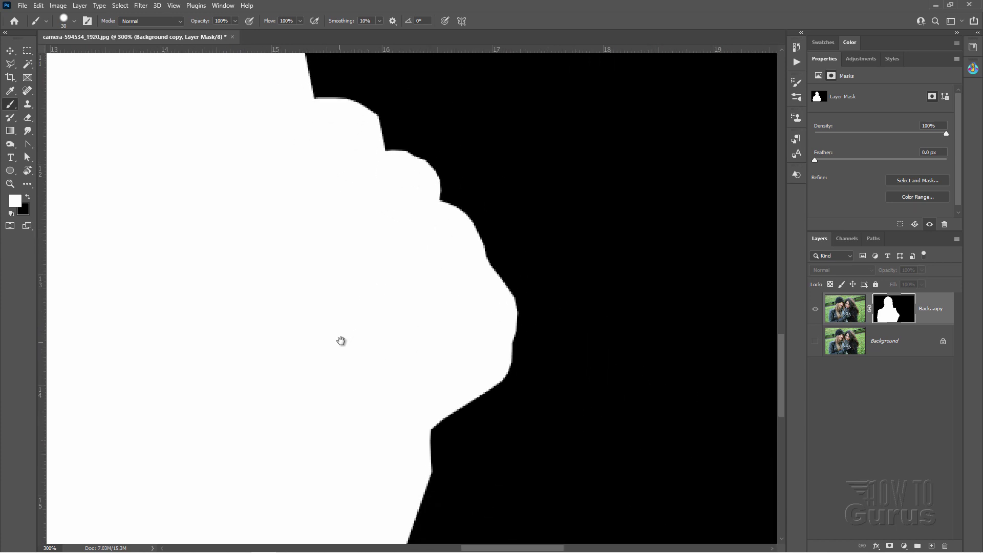
pyautogui.moveTo(341, 341); pyautogui.dragTo(381, 324)
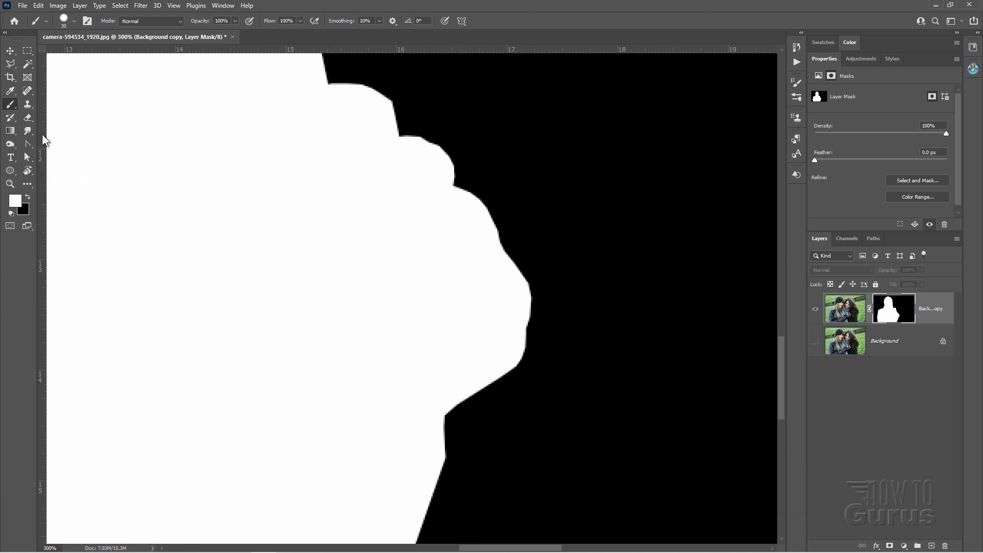
# Step: Soften the layer mask's edge around the gloved hand using the Blur Tool with a small brush
pyautogui.rightClick(28, 130)
pyautogui.click(66, 136)
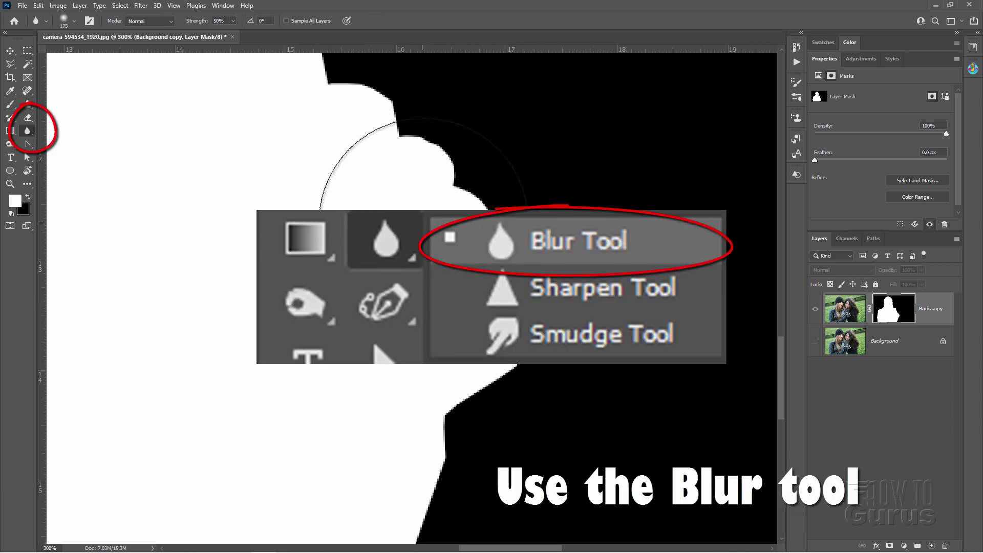
pyautogui.click(75, 21)
pyautogui.moveTo(443, 146)
pyautogui.mouseDown()
pyautogui.moveTo(453, 180)
pyautogui.moveTo(486, 208)
pyautogui.mouseUp()
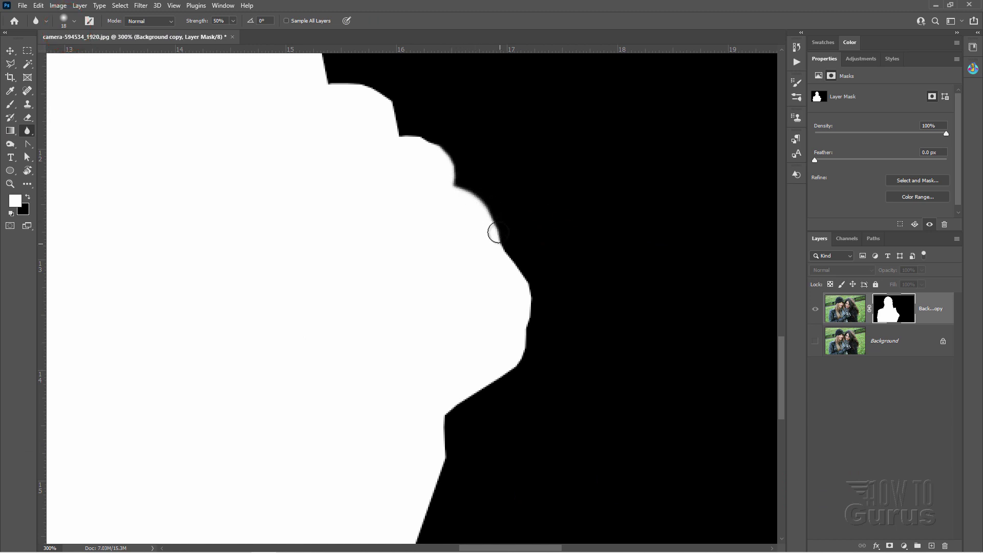
pyautogui.moveTo(535, 292); pyautogui.dragTo(529, 335)
pyautogui.moveTo(485, 393); pyautogui.dragTo(461, 405)
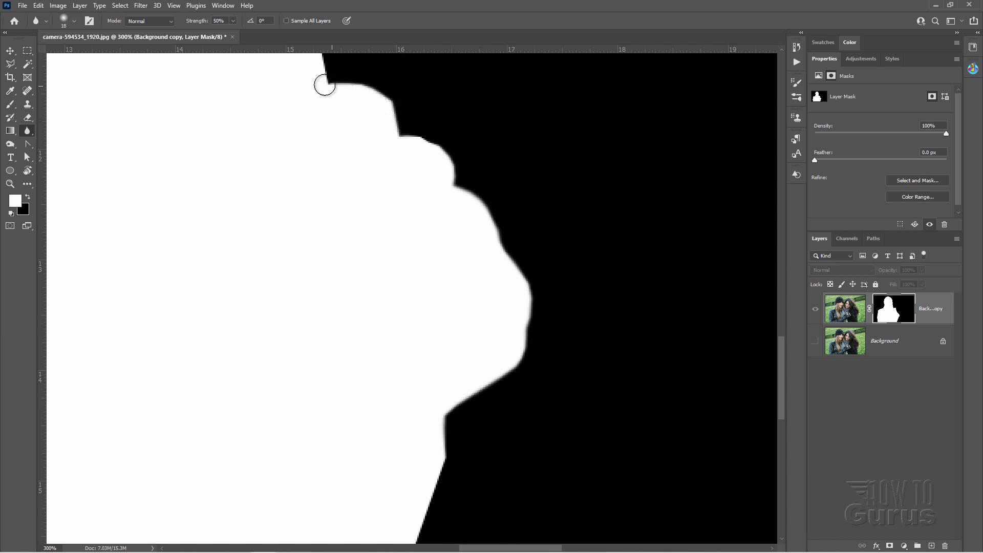
# Step: Blur the layer mask's edge along the camera's right side and the sleeve below the gloved hand
pyautogui.moveTo(268, 185)
pyautogui.mouseDown()
pyautogui.moveTo(316, 342)
pyautogui.moveTo(383, 330)
pyautogui.moveTo(383, 385)
pyautogui.mouseUp()
pyautogui.moveTo(377, 373); pyautogui.dragTo(339, 249)
pyautogui.moveTo(322, 207); pyautogui.dragTo(297, 105)
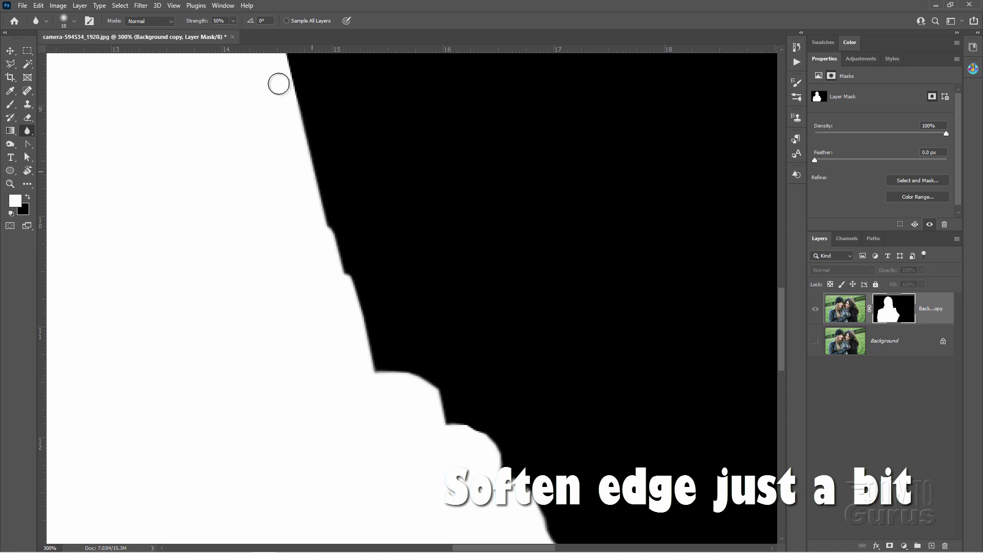
pyautogui.moveTo(256, 286)
pyautogui.mouseDown()
pyautogui.moveTo(292, 467)
pyautogui.moveTo(260, 157)
pyautogui.mouseUp()
pyautogui.scroll(-5, 470, 201)
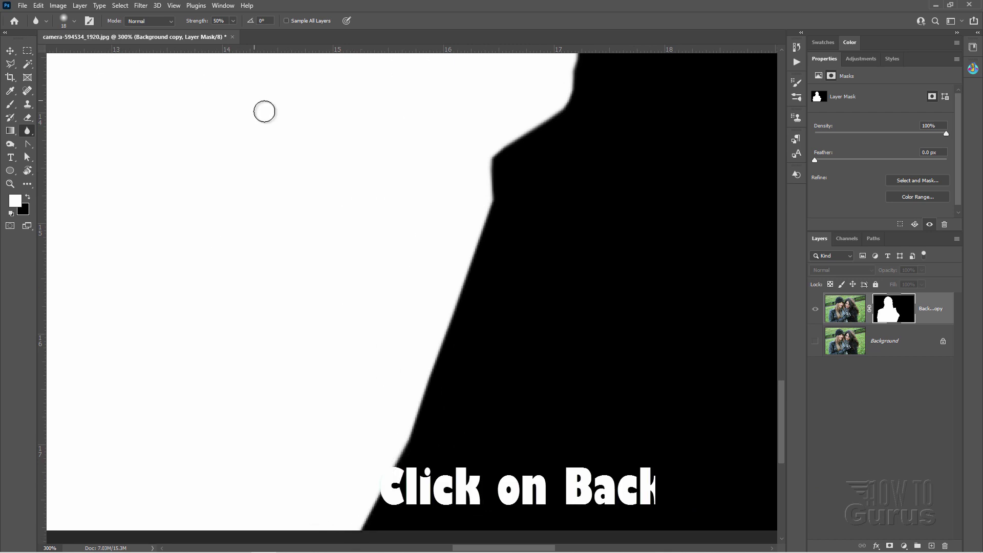
# Step: Return from the mask view to the Background copy layer's image and fit the whole picture on screen
pyautogui.click(845, 310)
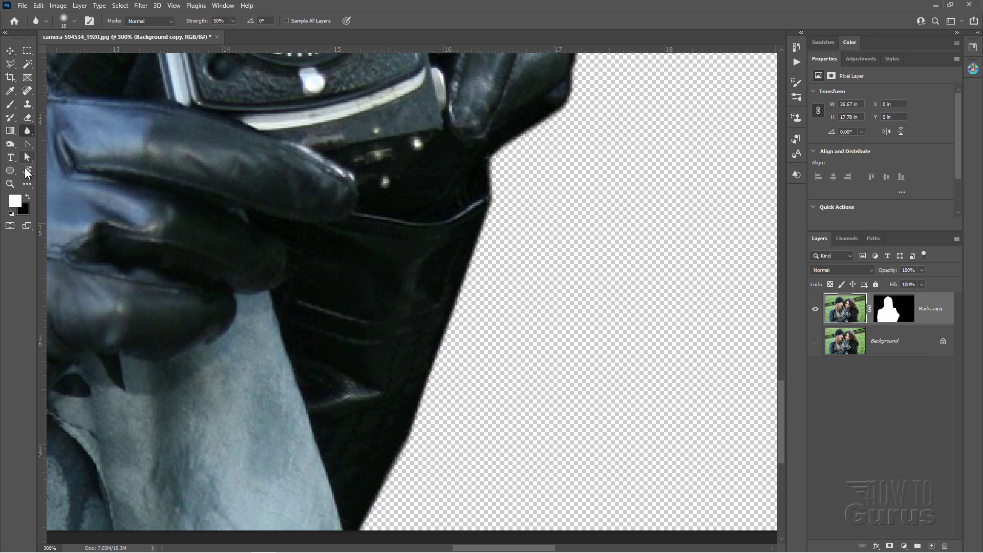
pyautogui.click(10, 184)
pyautogui.click(307, 20)
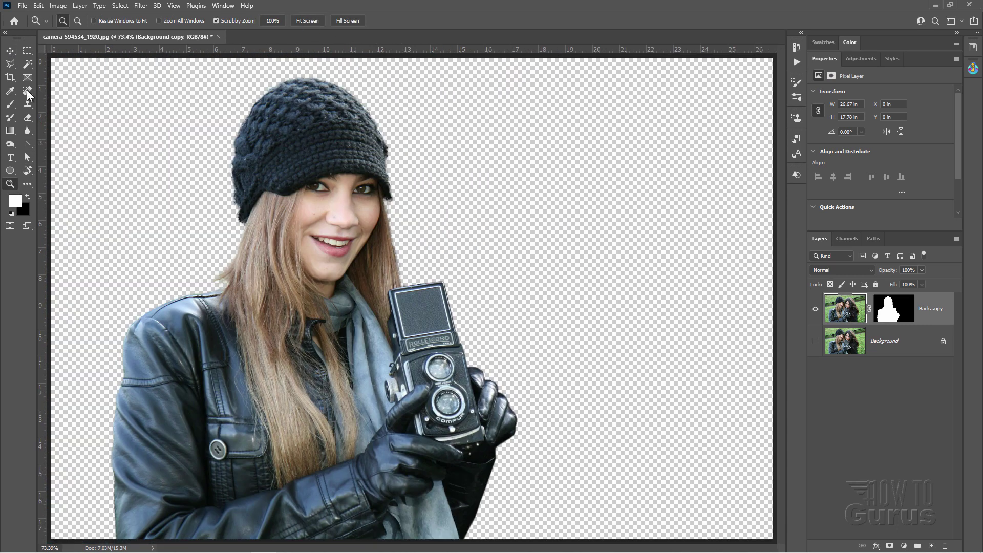
# Step: Place pine-273826_1920 as an embedded image at its full size and move it beneath the woman's masked layer
pyautogui.click(10, 51)
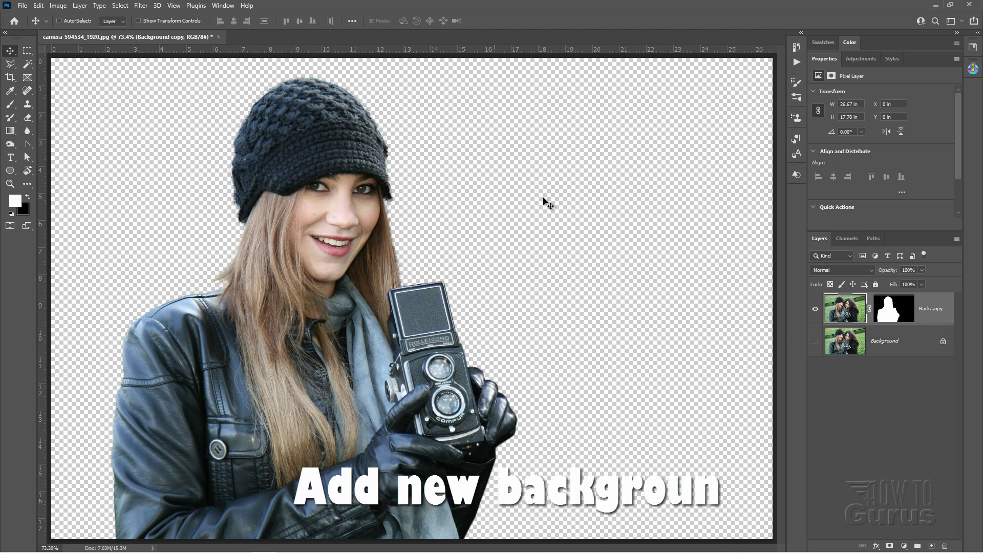
pyautogui.click(24, 6)
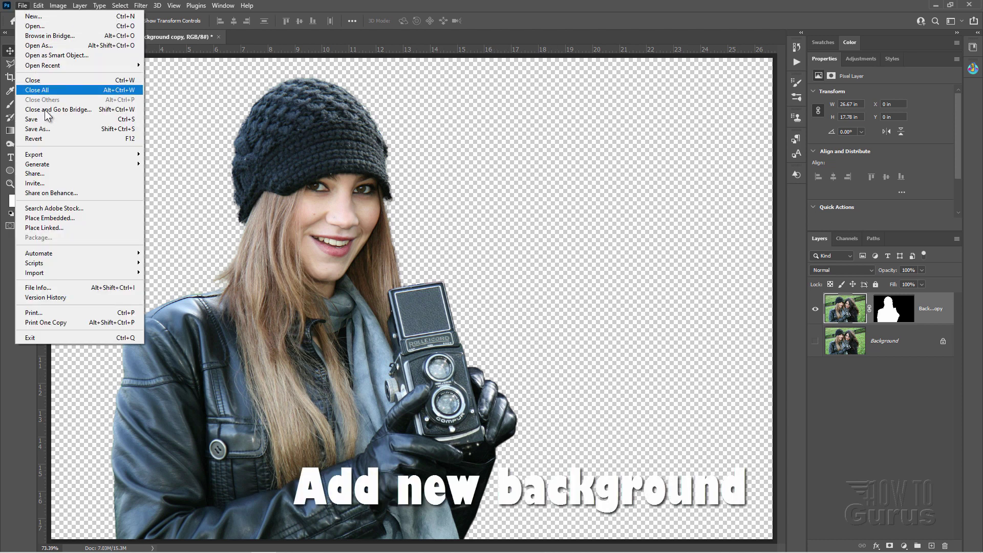
pyautogui.click(63, 218)
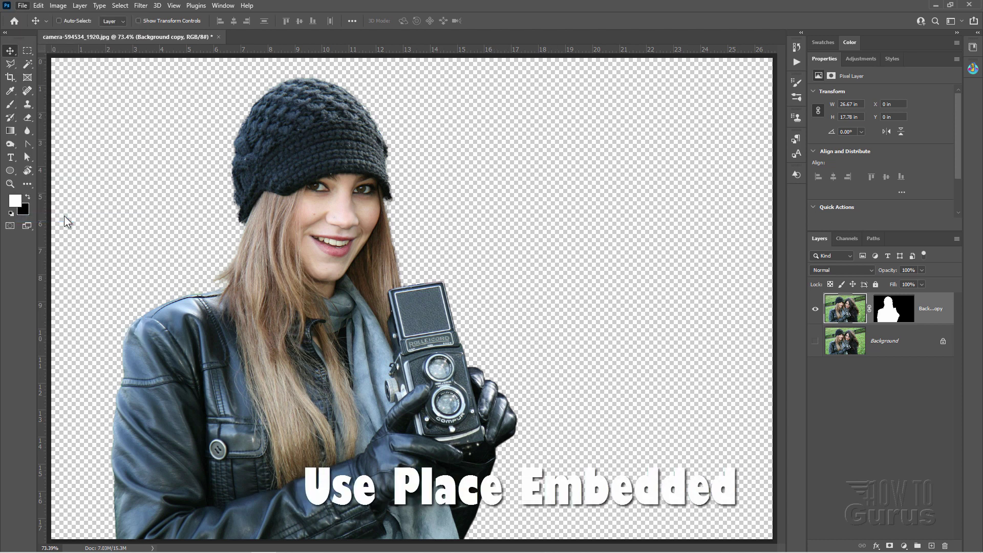
pyautogui.click(510, 360)
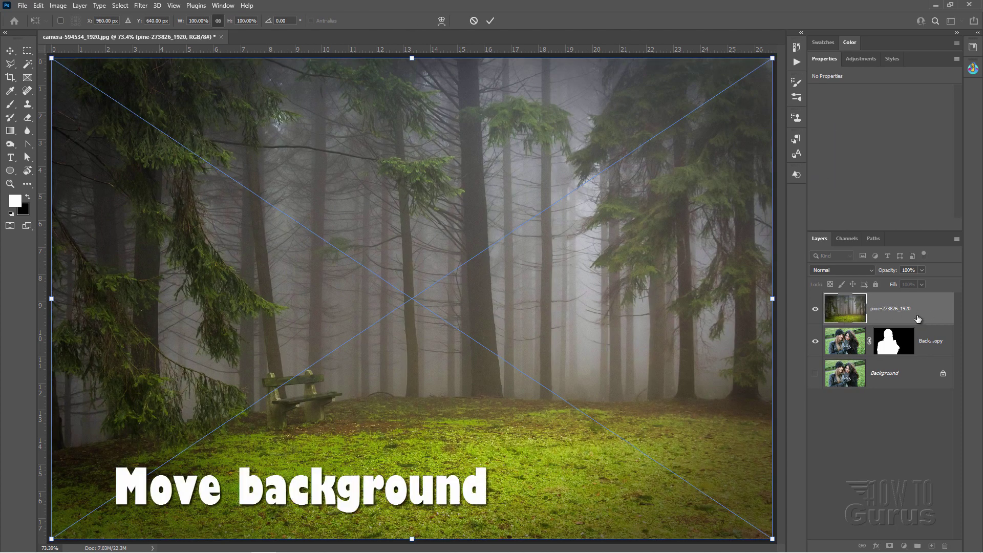
pyautogui.press('Return')
pyautogui.moveTo(915, 314); pyautogui.dragTo(918, 365)
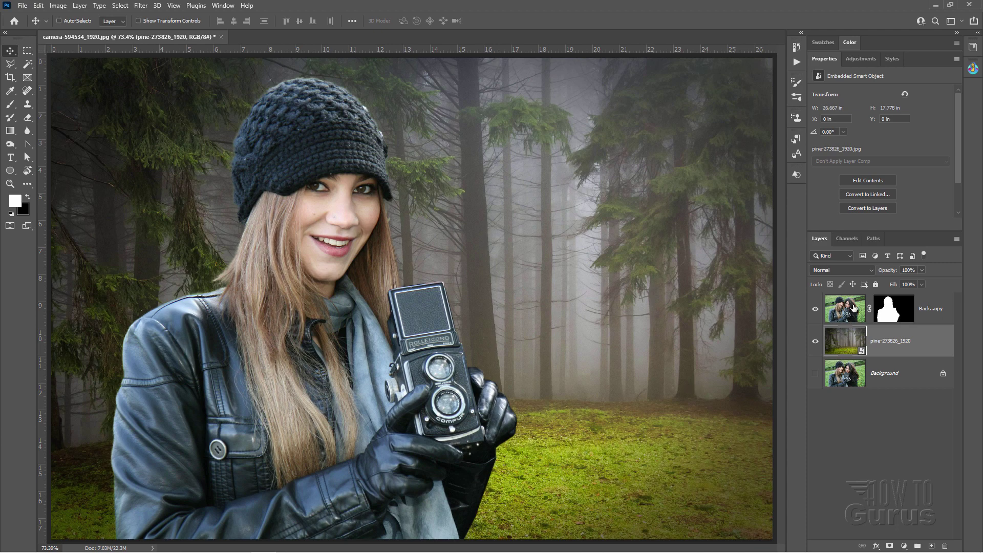
# Step: Disable the Background copy layer's mask to compare the picture without it, and enable the mask again
pyautogui.rightClick(877, 312)
pyautogui.click(914, 319)
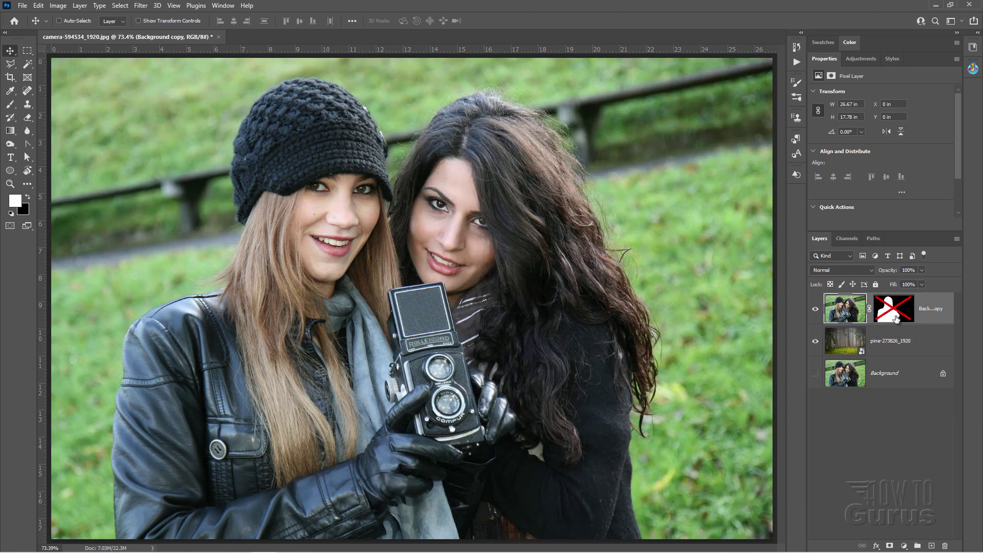
pyautogui.rightClick(895, 315)
pyautogui.click(921, 323)
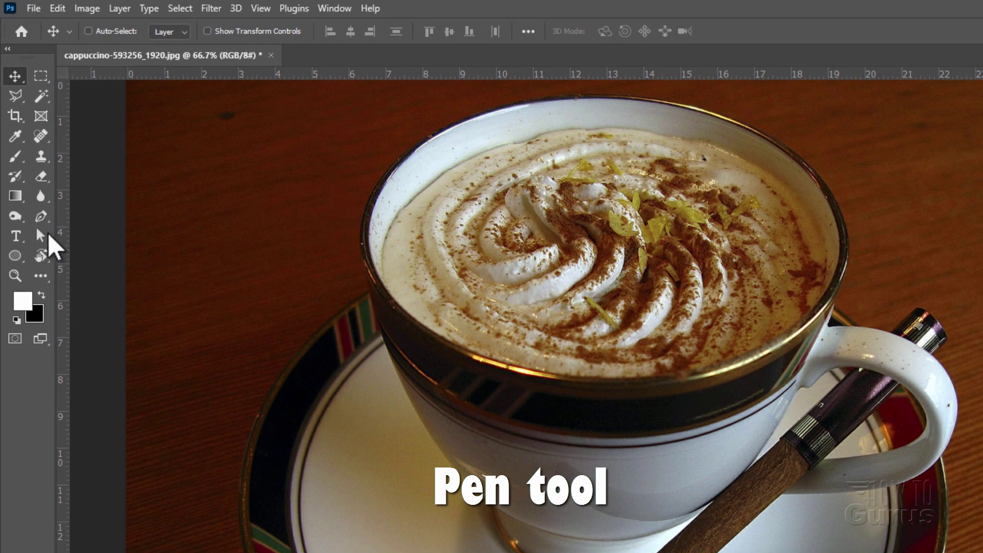
# Step: Start a path with the Curvature Pen Tool where the cup meets the saucer and trace the saucer's outer left rim
pyautogui.click(36, 189)
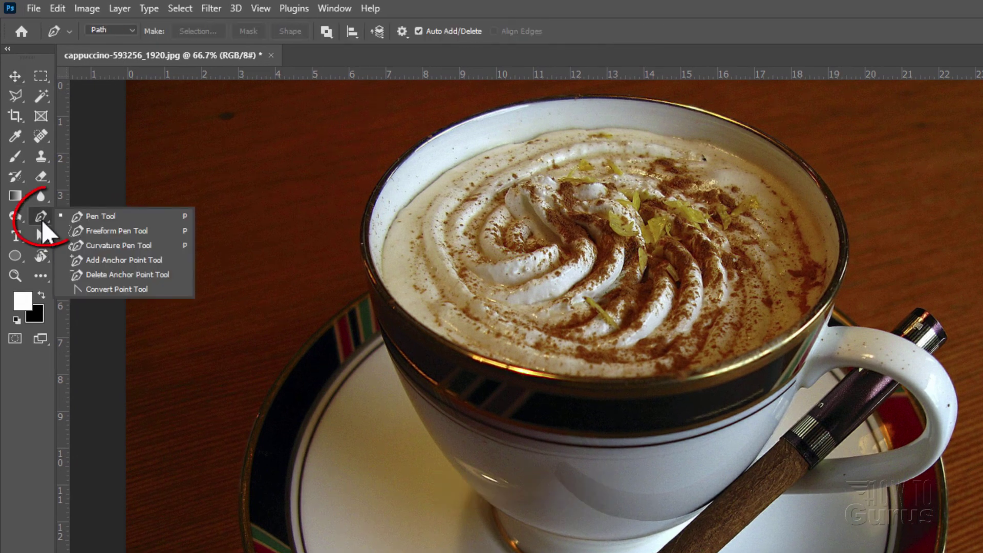
pyautogui.click(108, 246)
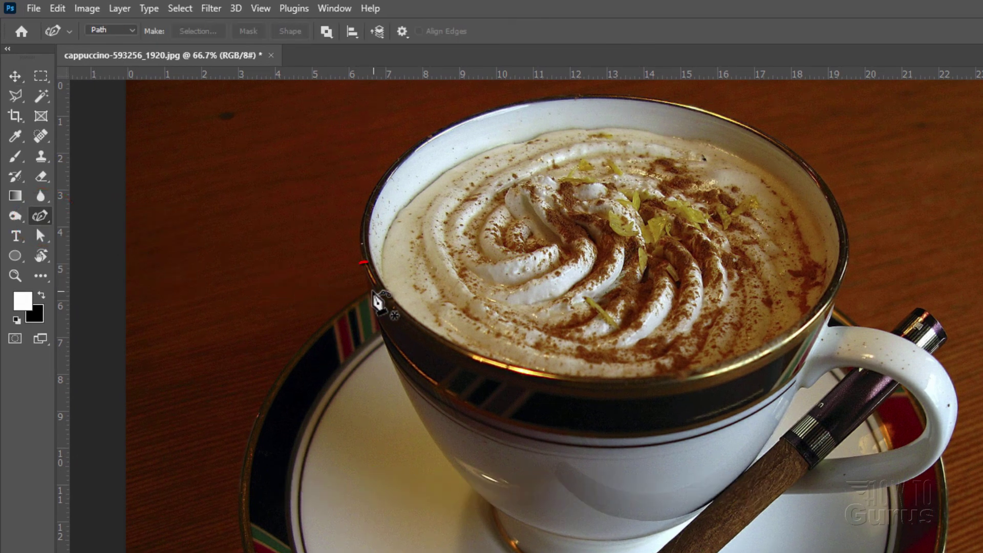
pyautogui.click(369, 294)
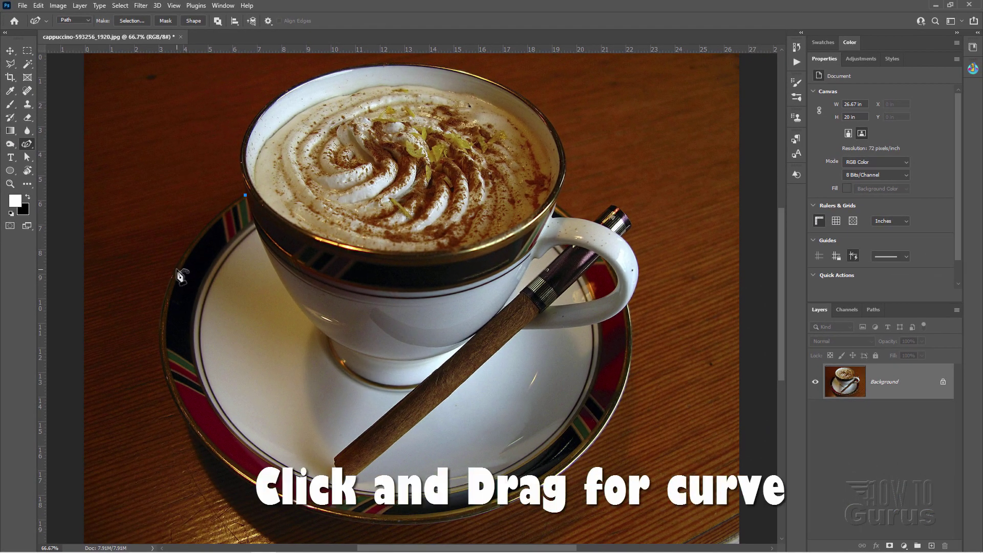
pyautogui.click(196, 435)
pyautogui.click(212, 454)
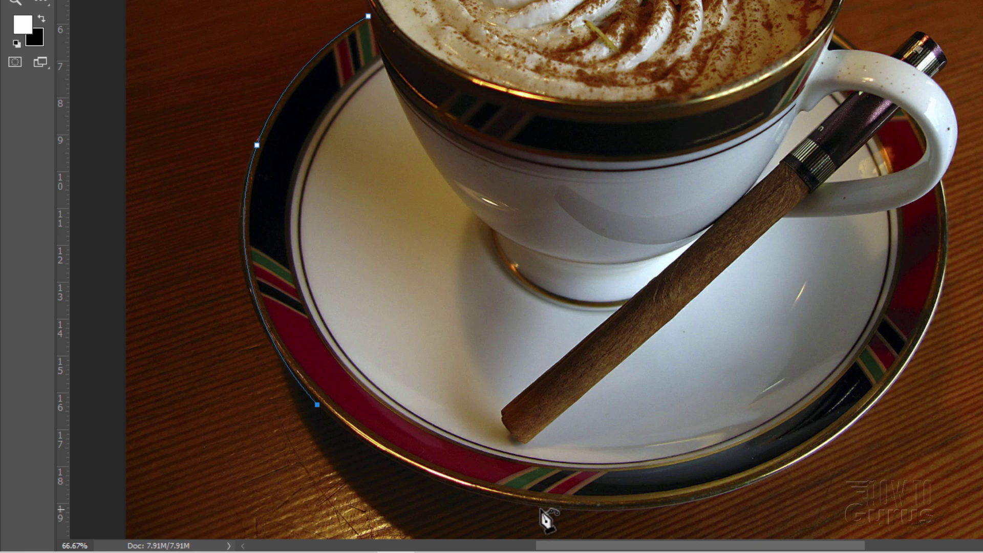
# Step: Continue the curved path along the saucer's lower rim and up its right side to the cup handle
pyautogui.click(540, 508)
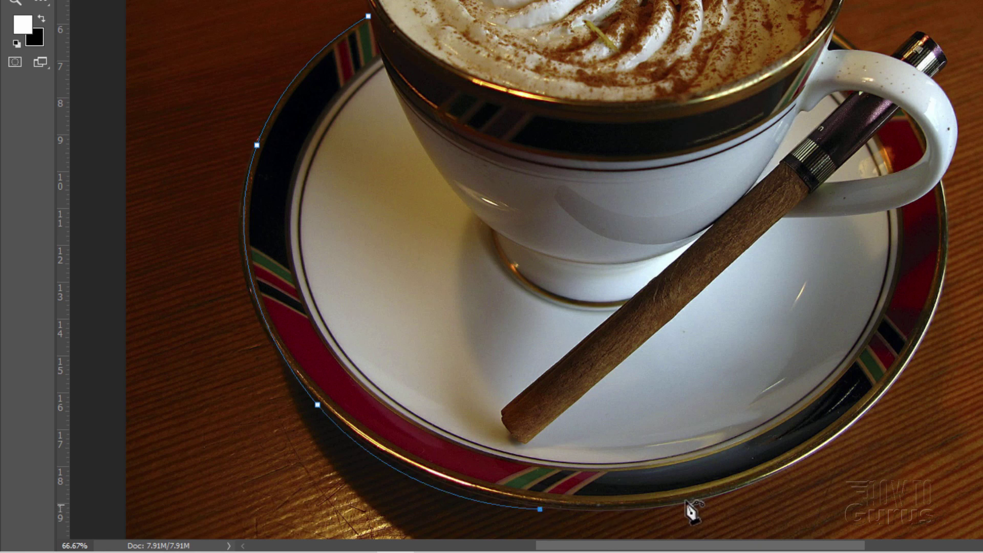
pyautogui.click(851, 426)
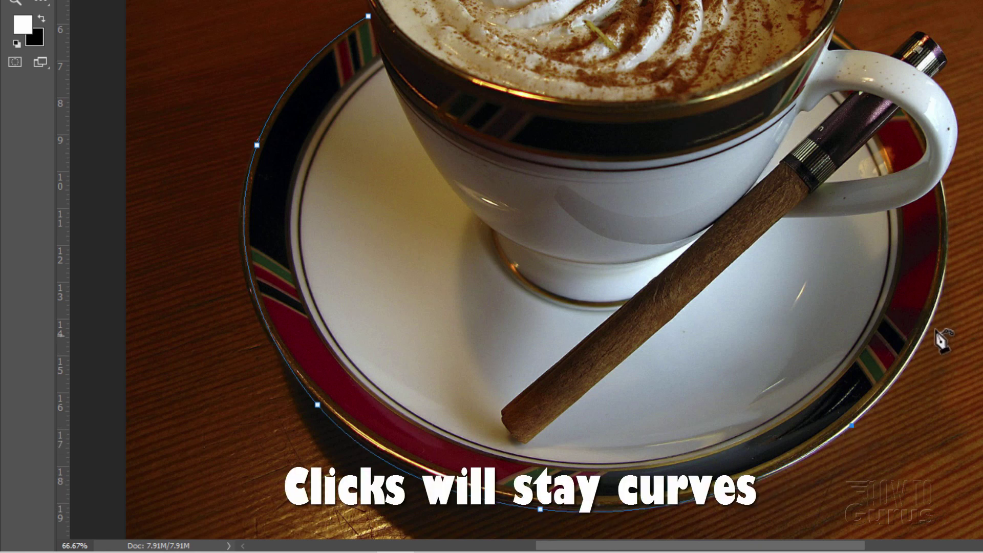
pyautogui.click(948, 256)
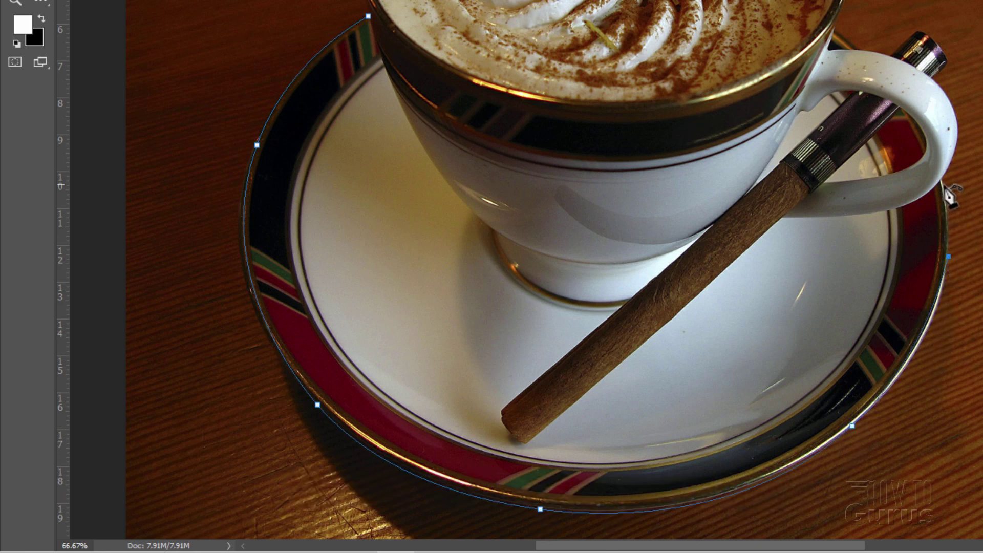
pyautogui.click(944, 180)
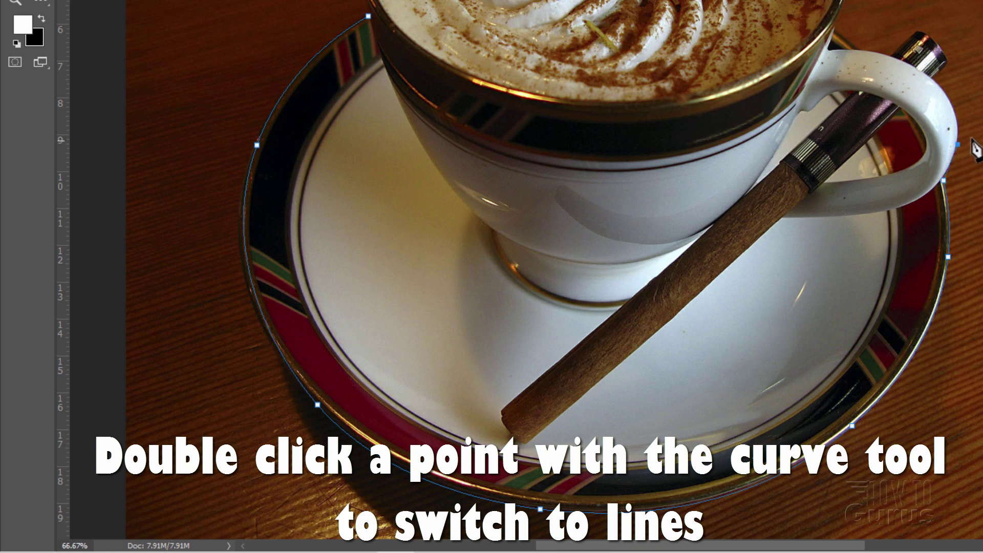
# Step: Trace the cup handle's outer edge and the stick's protruding tip with the Pen Tool, continuing to the cup's right rim
pyautogui.click(15, 0)
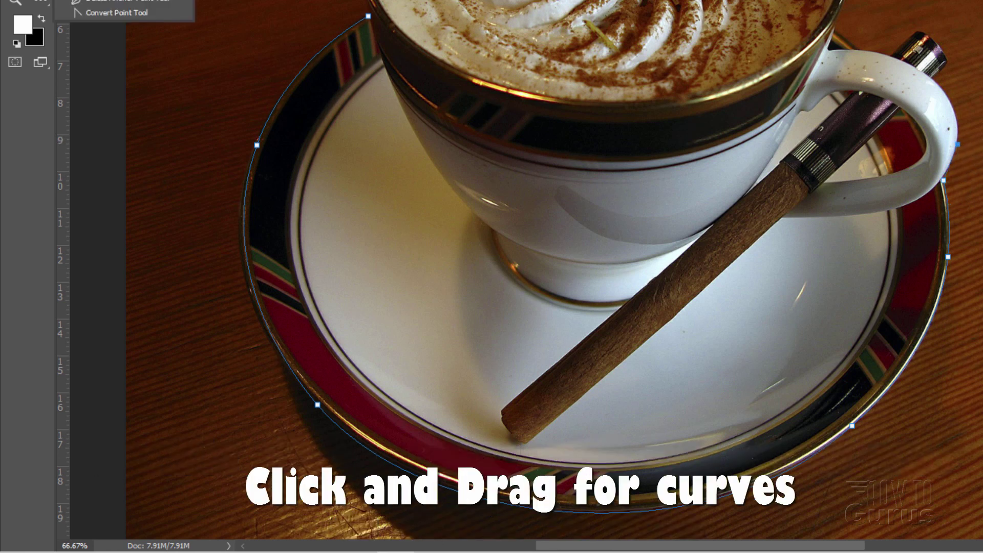
pyautogui.click(103, 0)
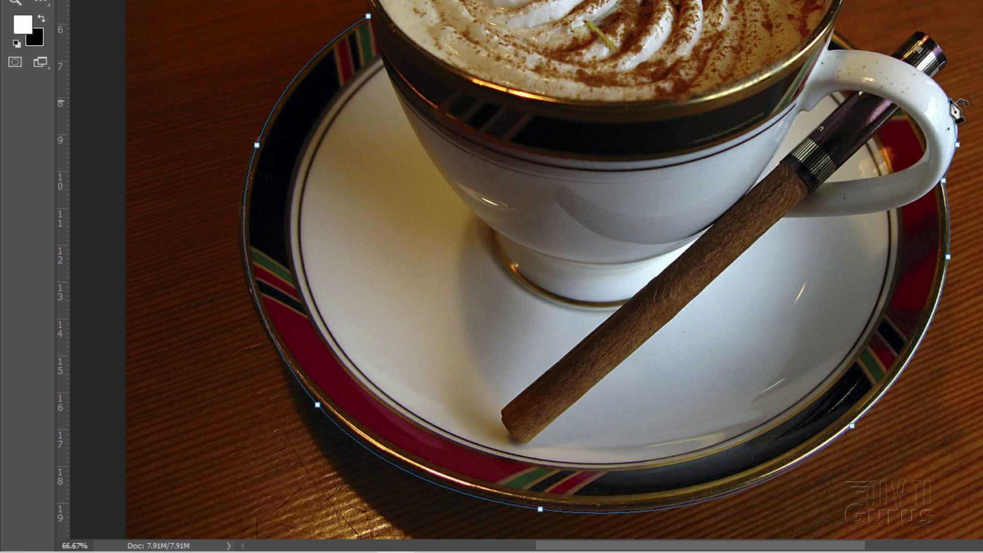
pyautogui.click(933, 81)
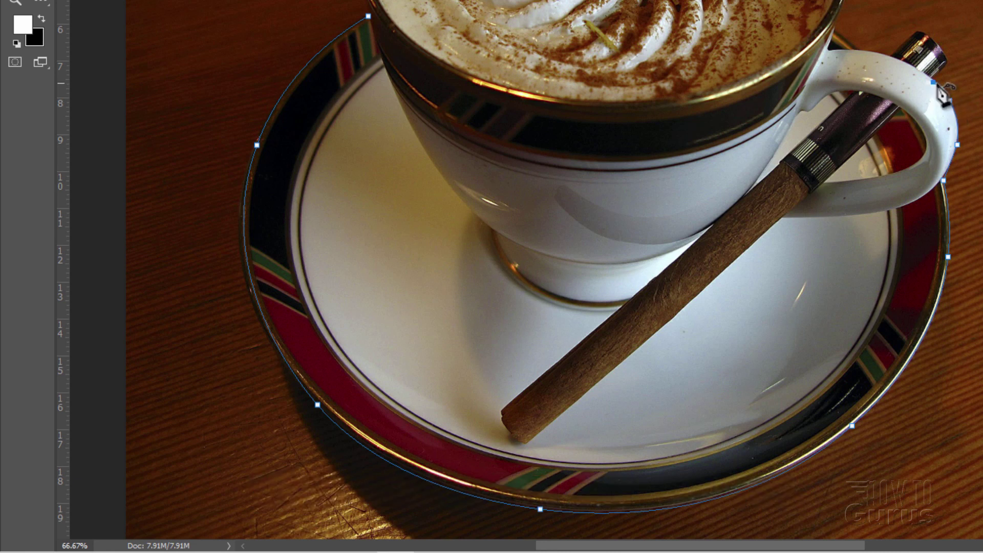
pyautogui.click(945, 65)
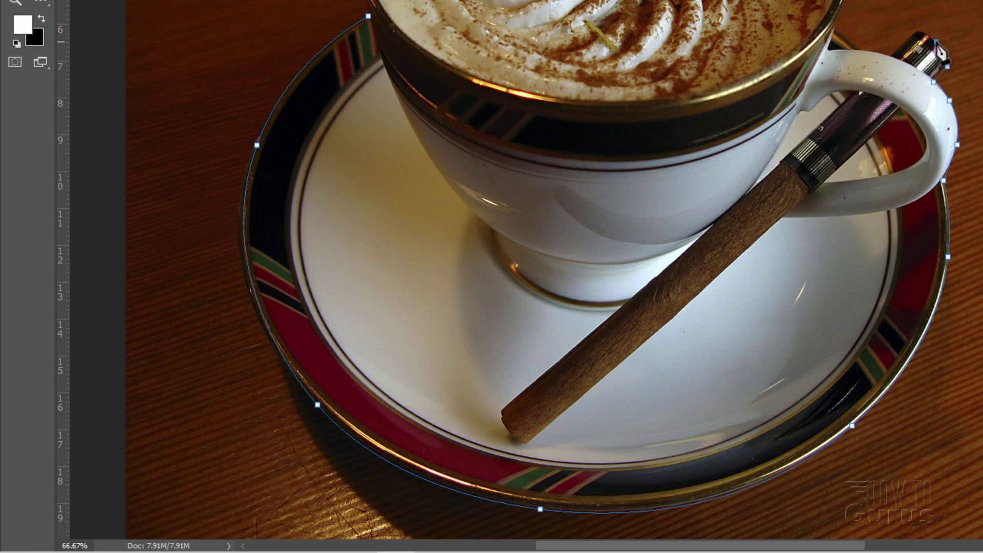
pyautogui.moveTo(918, 31); pyautogui.dragTo(891, 57)
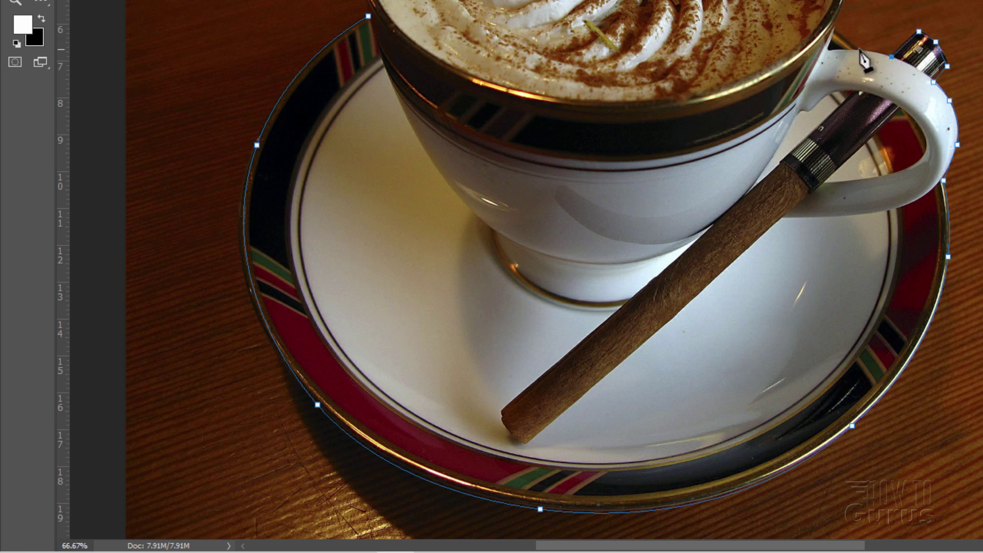
pyautogui.moveTo(857, 49); pyautogui.dragTo(836, 28)
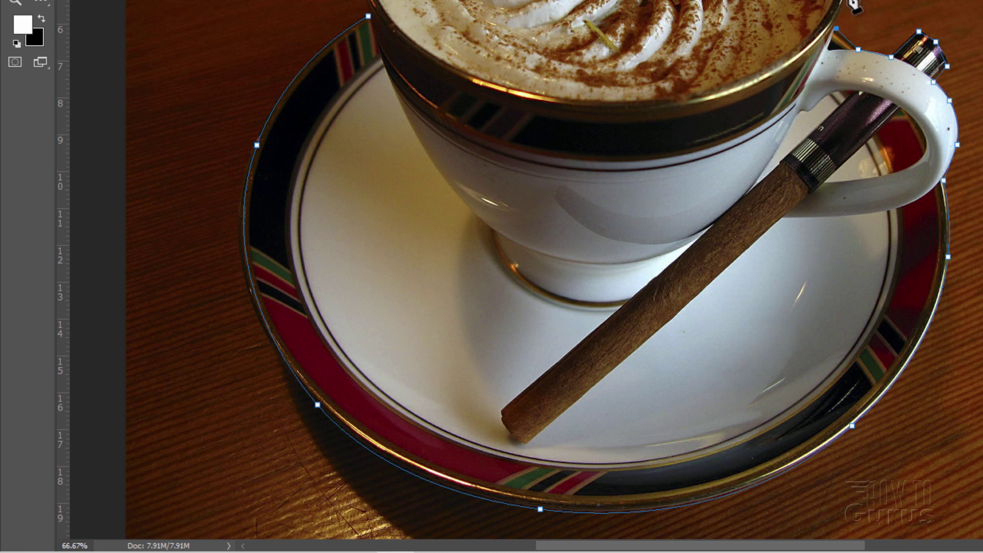
pyautogui.click(849, 232)
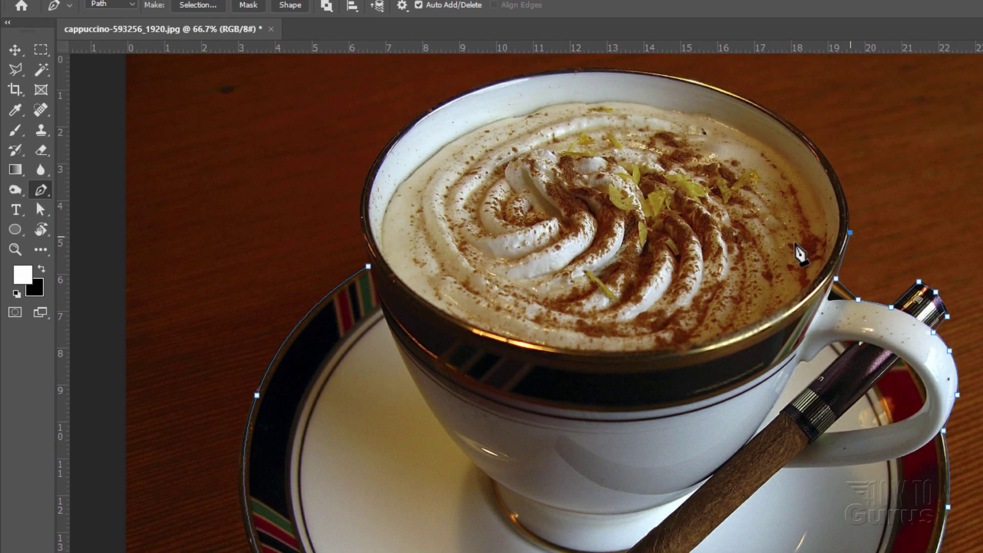
# Step: Trace the cup's upper rim with the Curvature Pen Tool and close the path at its starting point
pyautogui.click(802, 132)
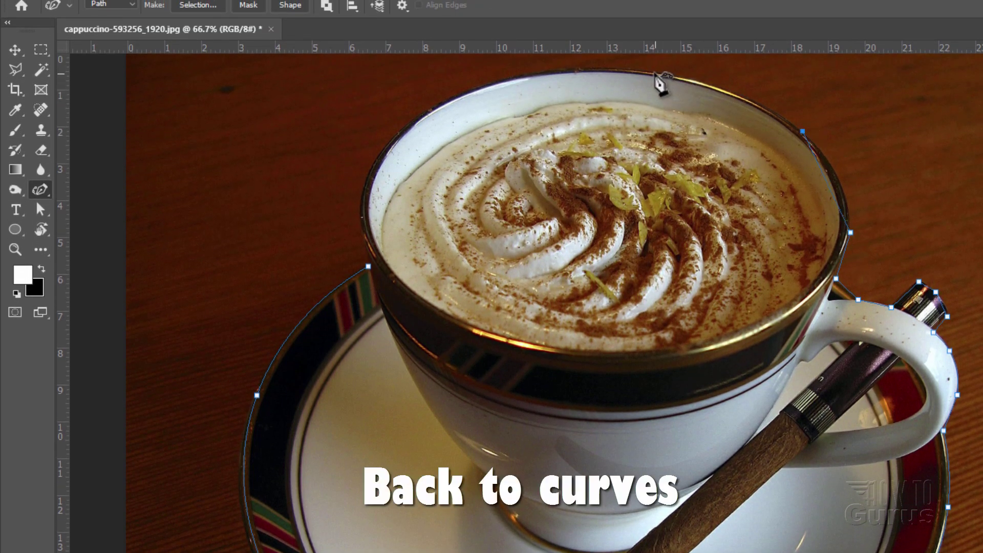
pyautogui.click(650, 70)
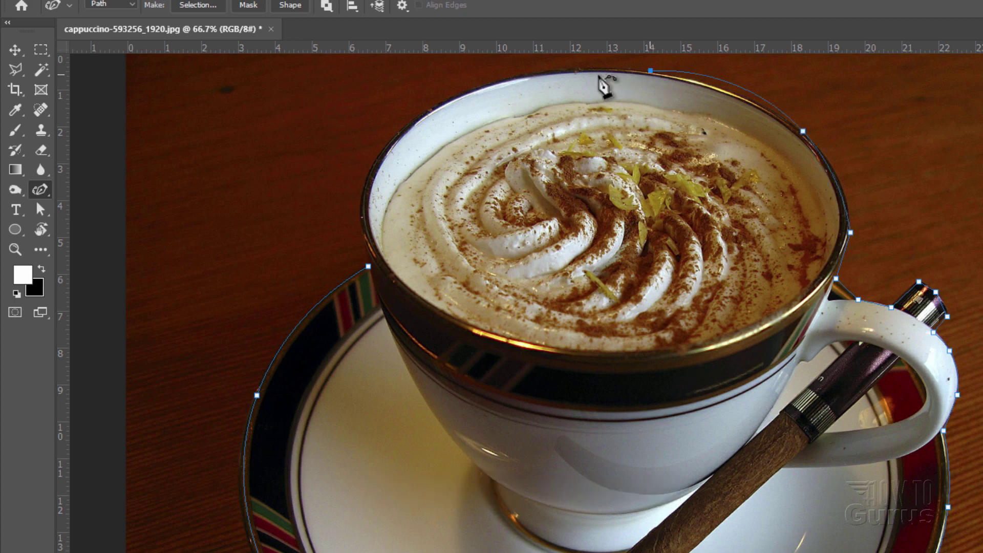
pyautogui.click(429, 107)
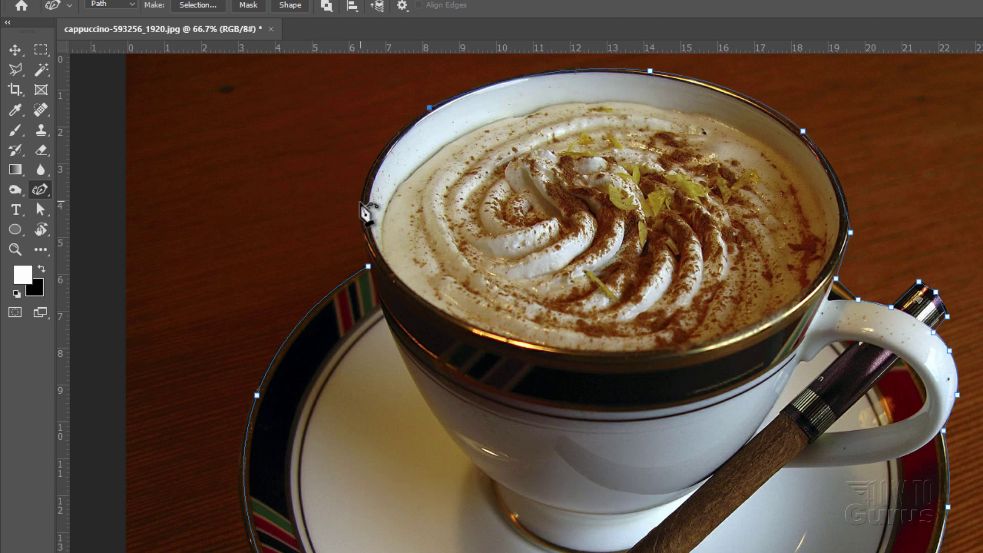
pyautogui.click(360, 209)
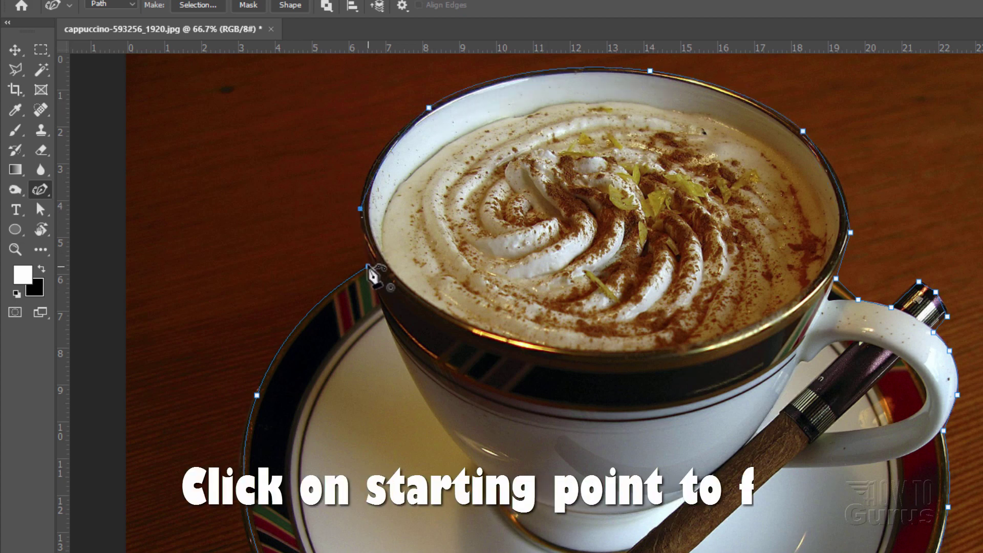
pyautogui.moveTo(368, 266); pyautogui.dragTo(378, 331)
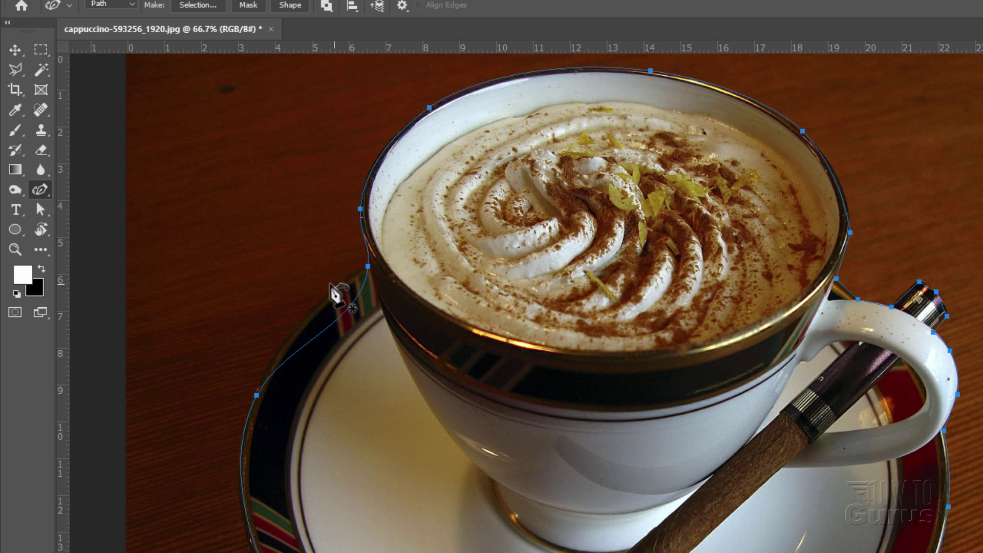
# Step: Reshape the path where the cup meets the saucer with the Direct Selection Tool, adjusting the anchor point's two handles independently to fit both edges
pyautogui.click(40, 208)
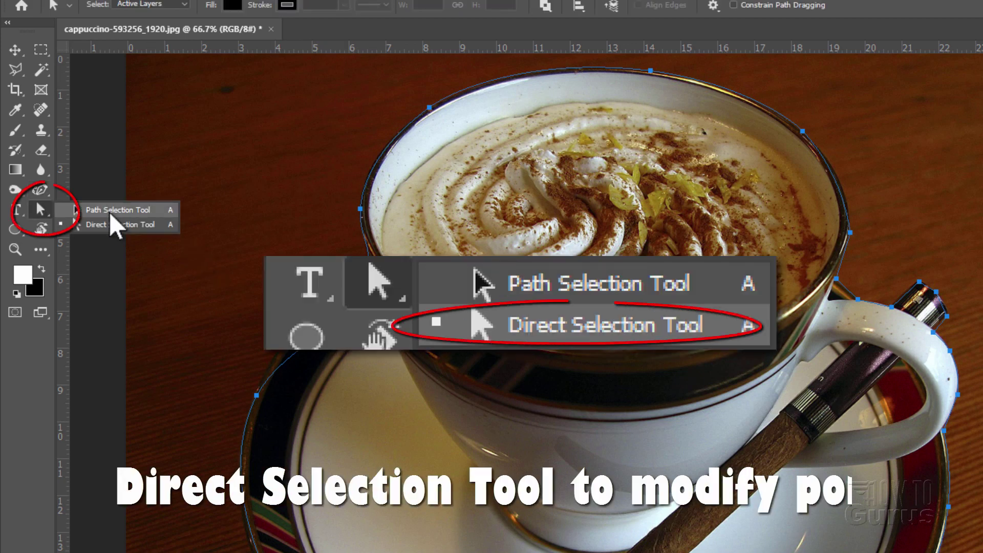
pyautogui.click(111, 225)
pyautogui.click(369, 265)
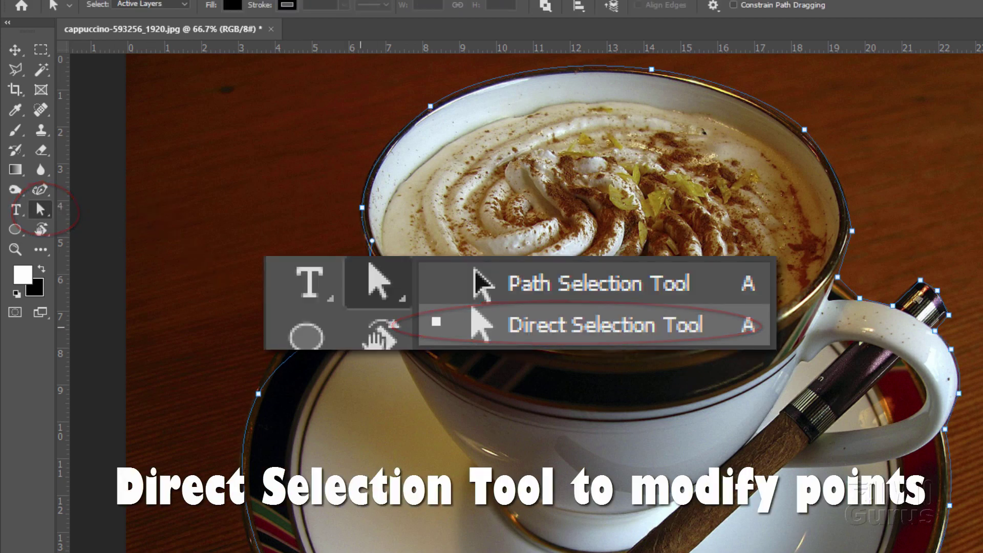
pyautogui.moveTo(367, 326); pyautogui.dragTo(336, 314)
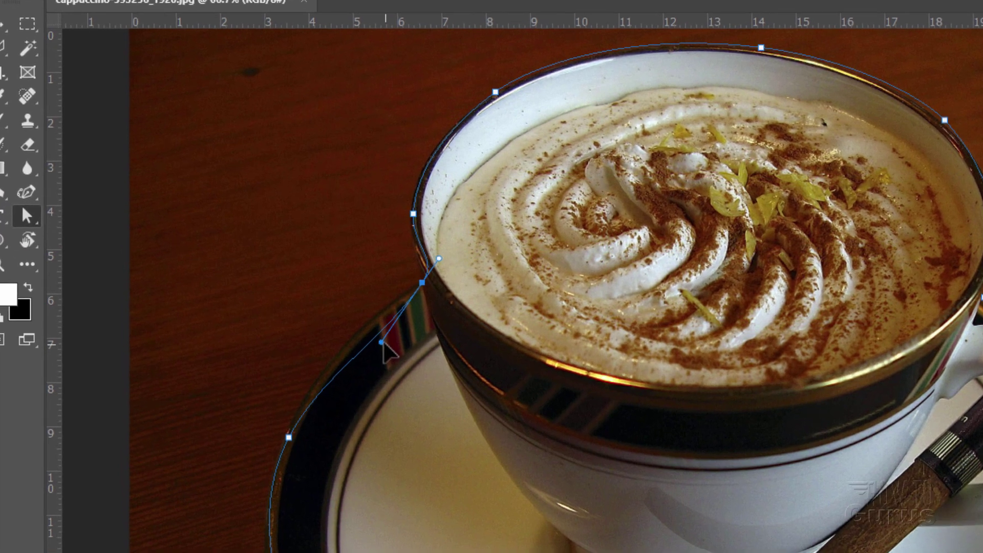
pyautogui.moveTo(382, 343); pyautogui.dragTo(368, 316)
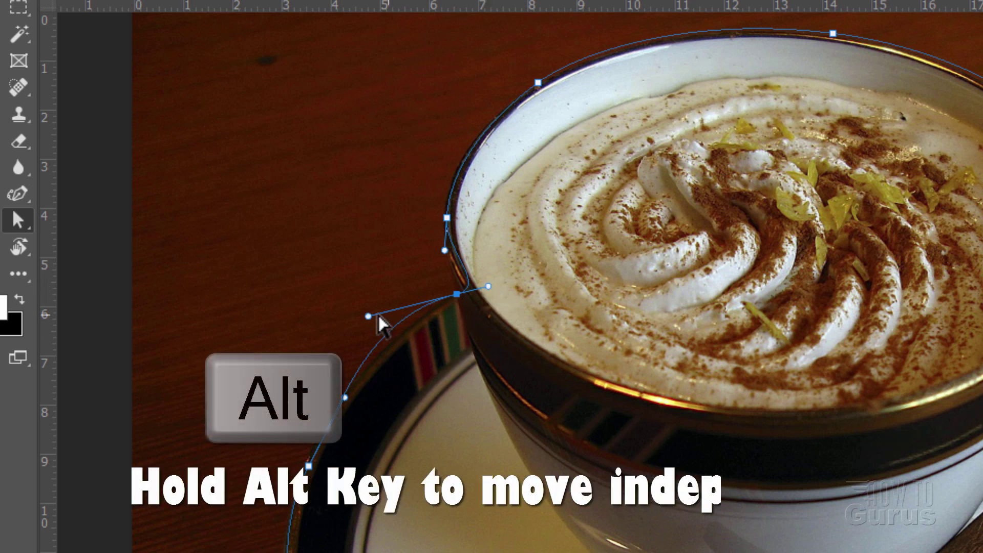
pyautogui.moveTo(368, 317); pyautogui.dragTo(380, 345)
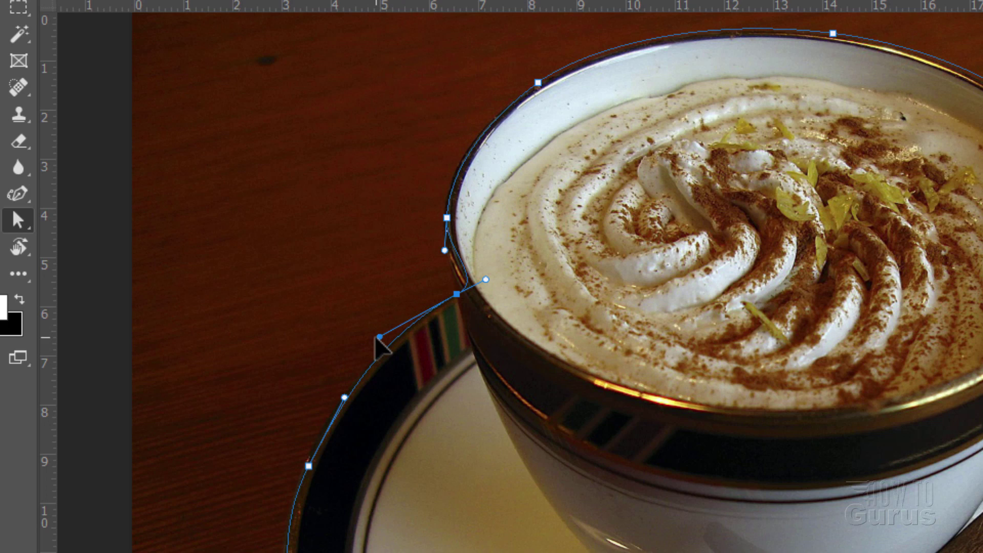
pyautogui.moveTo(485, 279); pyautogui.dragTo(449, 253)
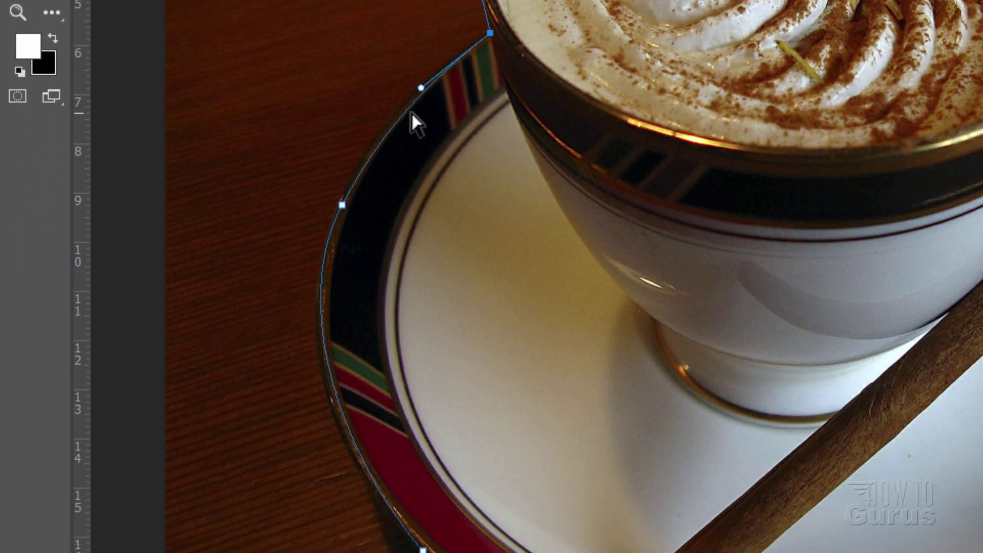
# Step: Nudge the anchor point on the saucer's upper-left rim and lengthen its upper handle to match the rim's curve
pyautogui.click(342, 204)
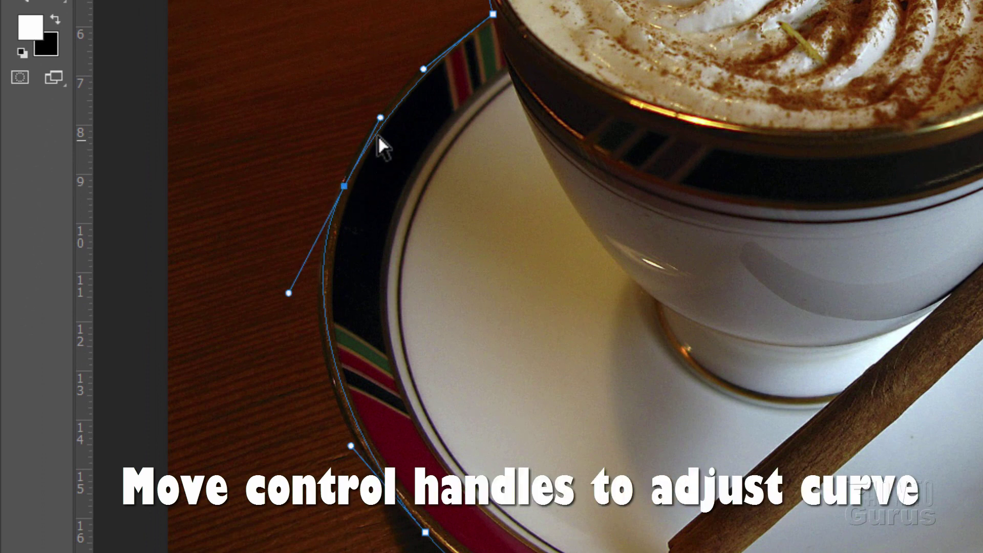
pyautogui.moveTo(343, 188)
pyautogui.mouseDown()
pyautogui.moveTo(329, 188)
pyautogui.moveTo(342, 187)
pyautogui.mouseUp()
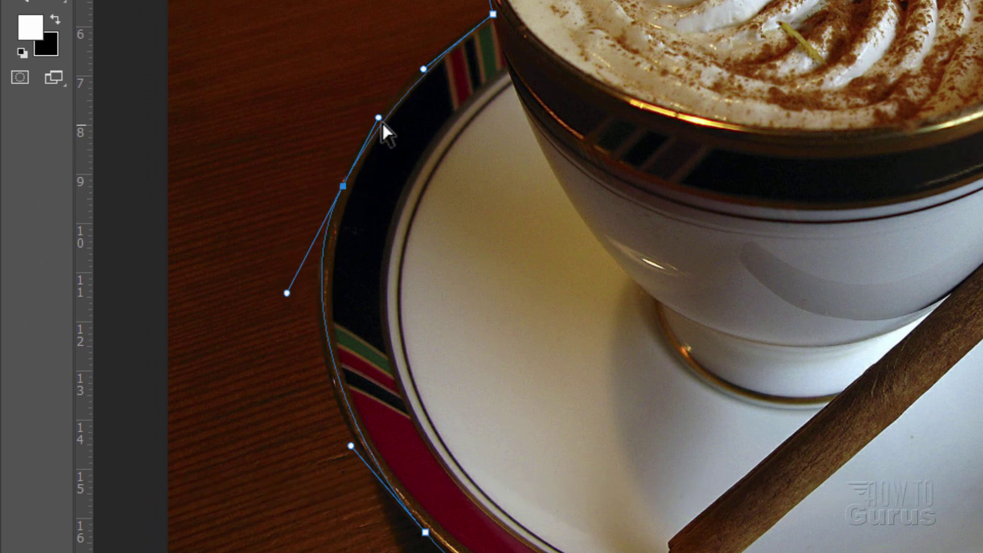
pyautogui.moveTo(381, 121); pyautogui.dragTo(386, 91)
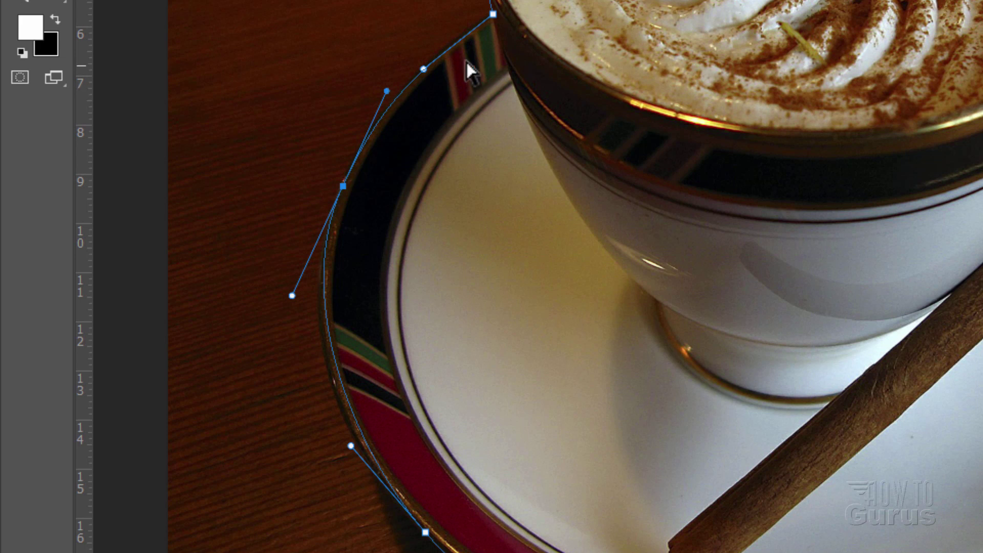
# Step: Refine the path along the saucer's left rim by adjusting the cup-junction anchor, the curve handles and the lower-left anchor point
pyautogui.click(489, 13)
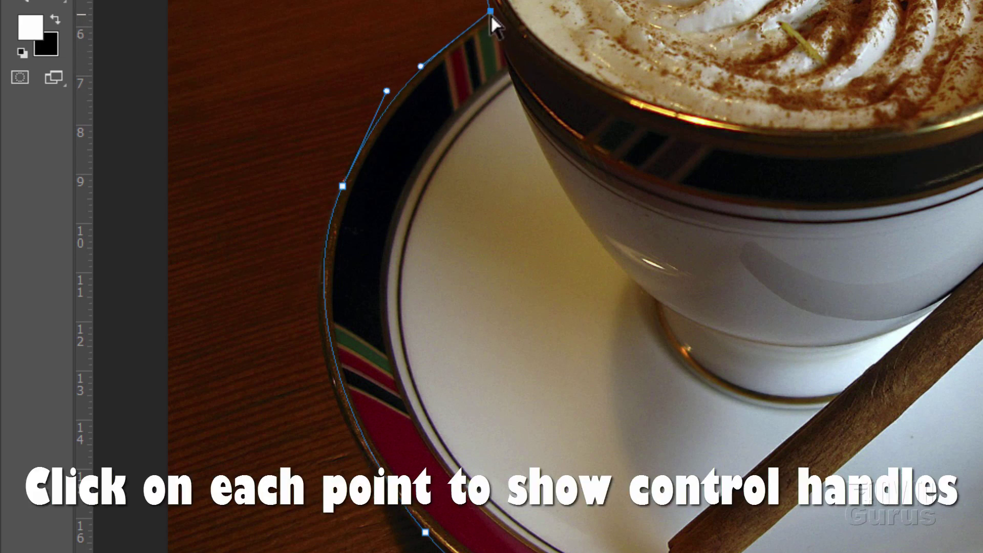
pyautogui.click(342, 187)
pyautogui.moveTo(294, 298); pyautogui.dragTo(281, 330)
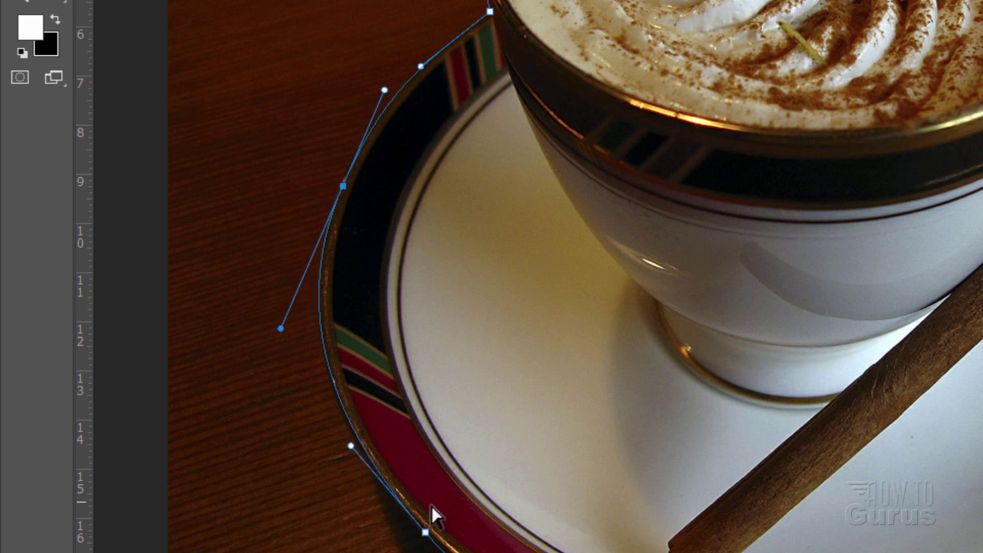
pyautogui.moveTo(351, 446); pyautogui.dragTo(343, 440)
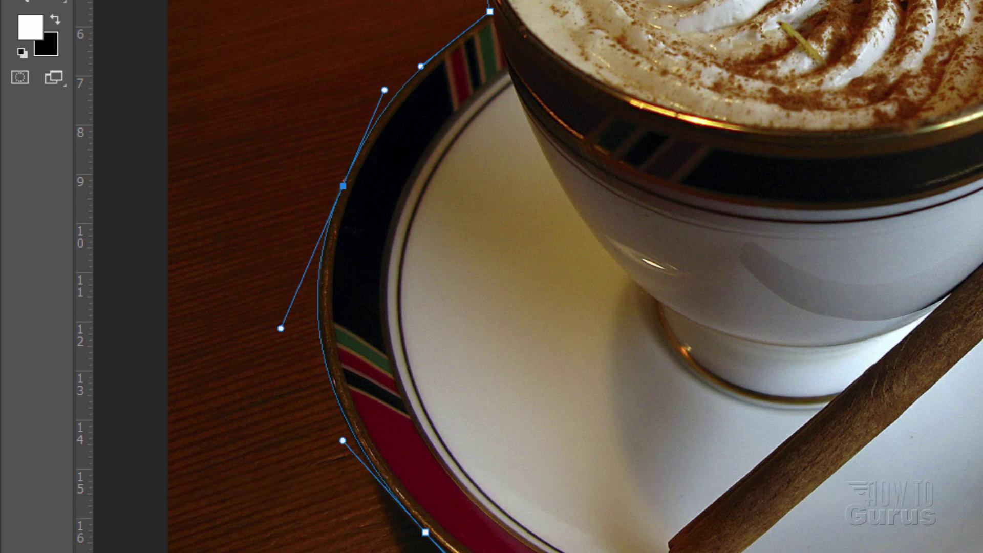
pyautogui.moveTo(426, 538); pyautogui.dragTo(422, 542)
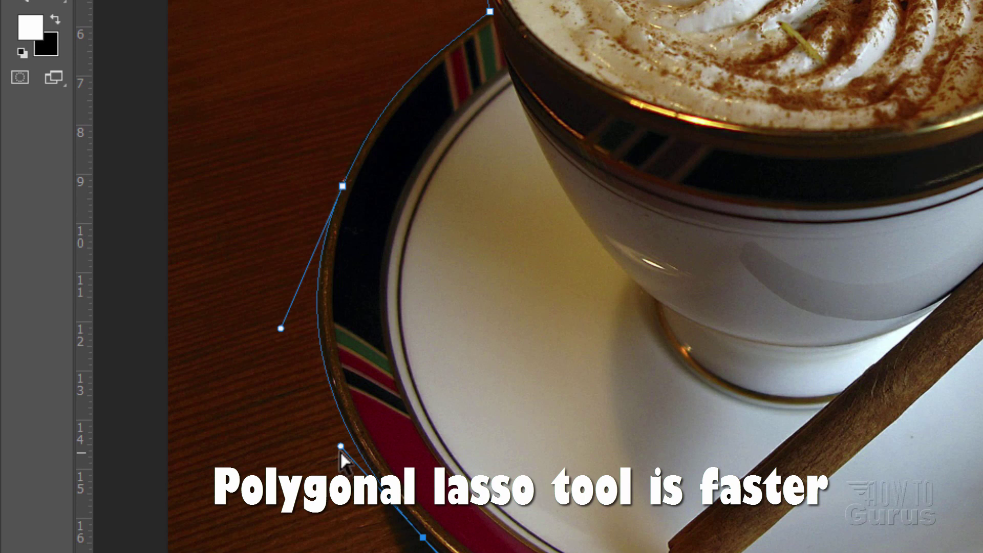
# Step: Shorten the upper curve handle of the saucer's lower-left anchor point and select the anchor point on the lower-right rim
pyautogui.moveTo(342, 447); pyautogui.dragTo(352, 458)
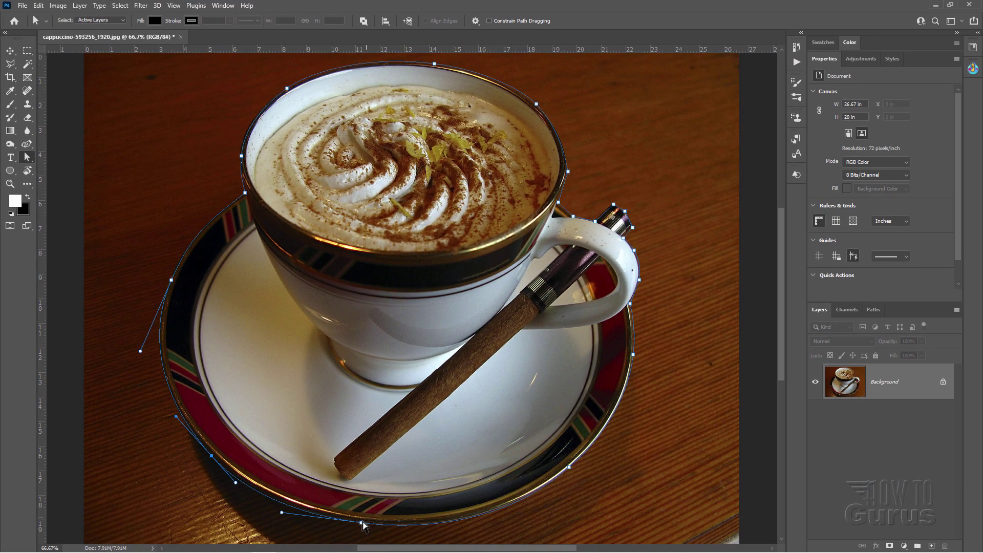
pyautogui.click(569, 467)
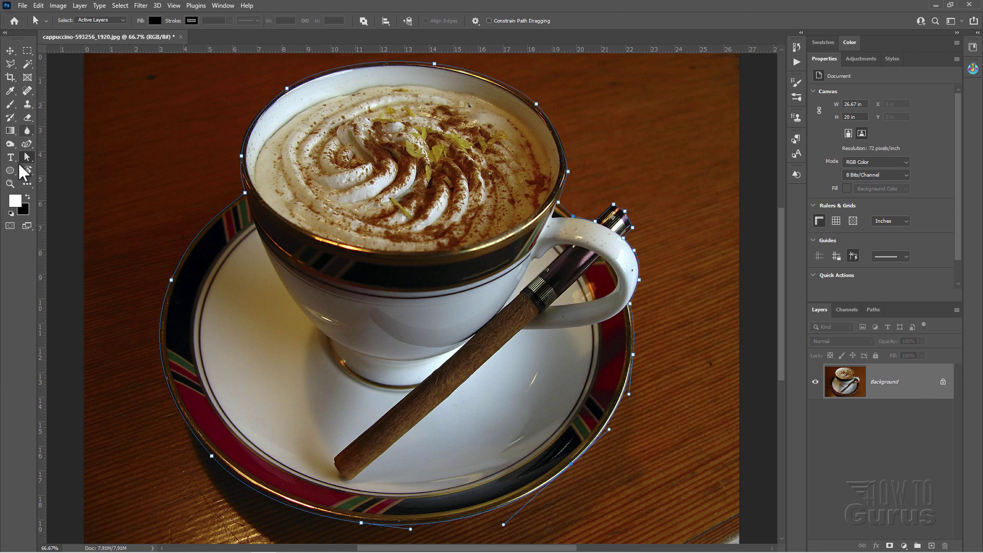
# Step: Move the path's anchor points on the saucer's right rim and at its junction with the cup handle inward onto the edge
pyautogui.click(10, 183)
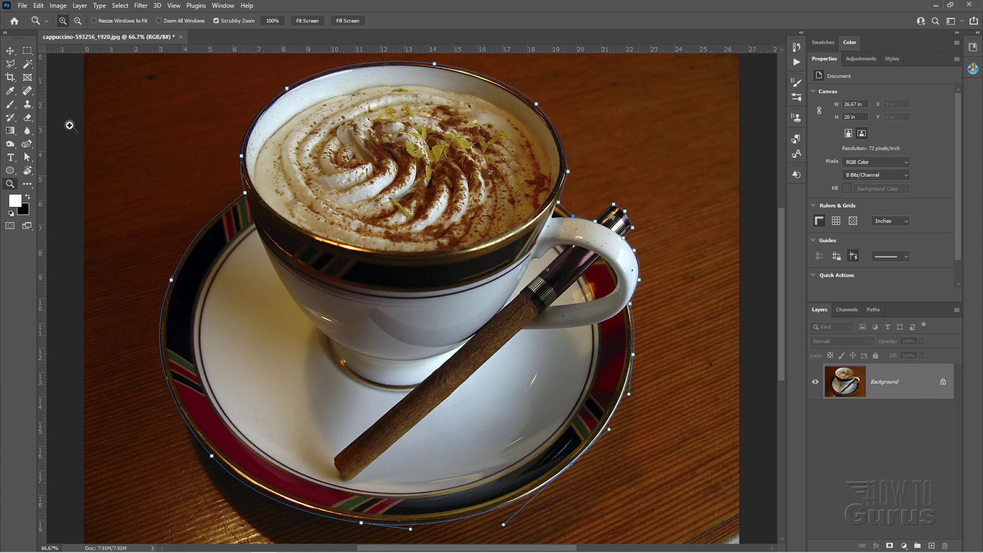
pyautogui.click(620, 224)
pyautogui.click(621, 224)
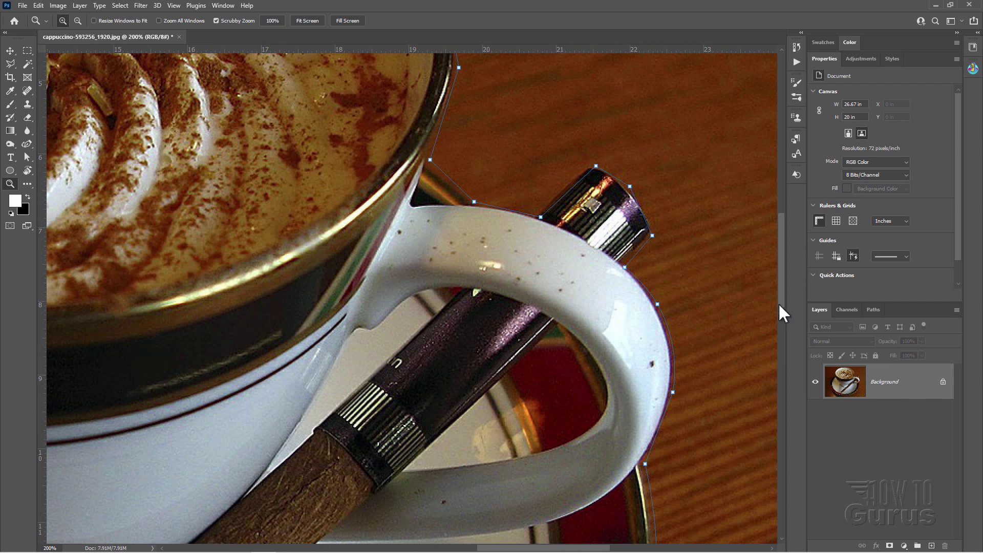
pyautogui.moveTo(778, 303); pyautogui.dragTo(782, 359)
pyautogui.click(27, 157)
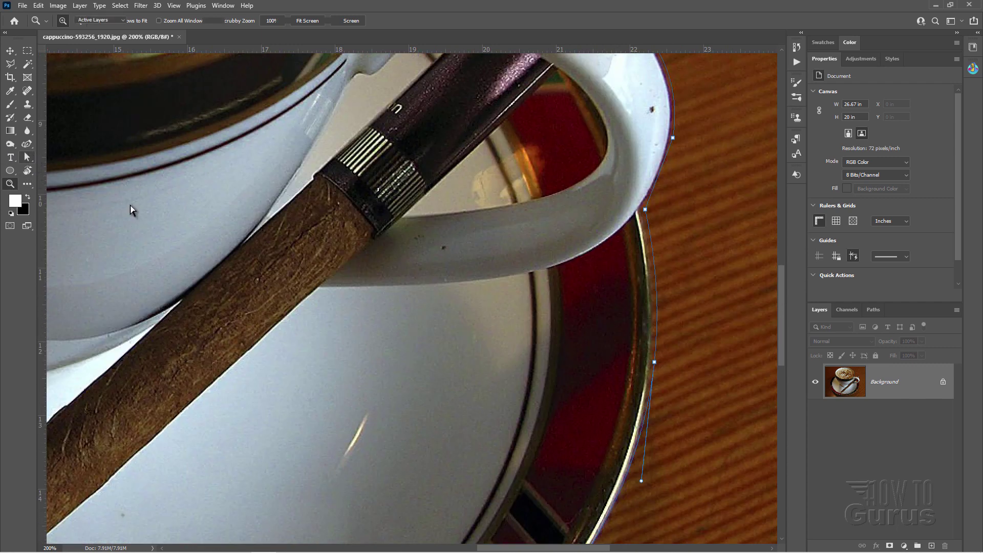
pyautogui.moveTo(657, 366); pyautogui.dragTo(653, 365)
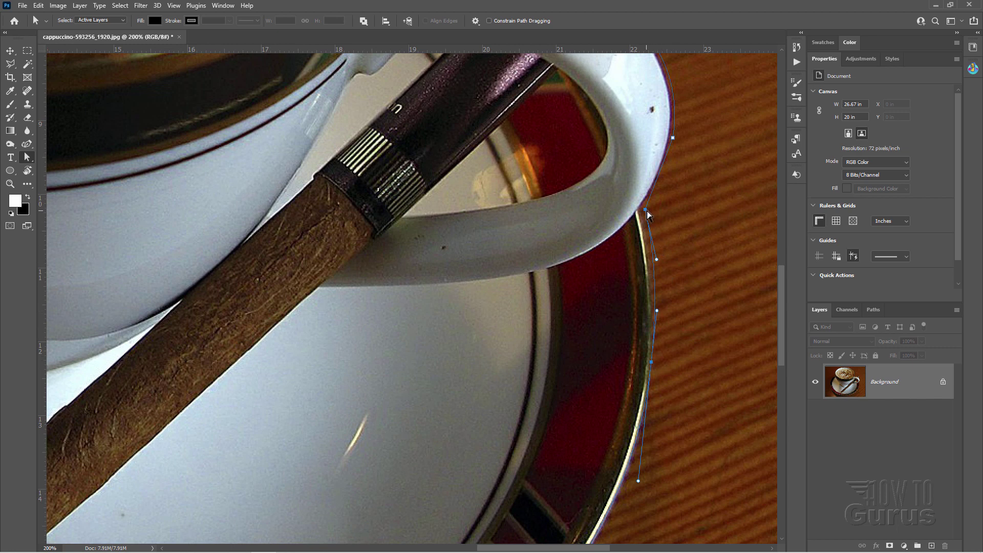
pyautogui.moveTo(645, 210); pyautogui.dragTo(636, 210)
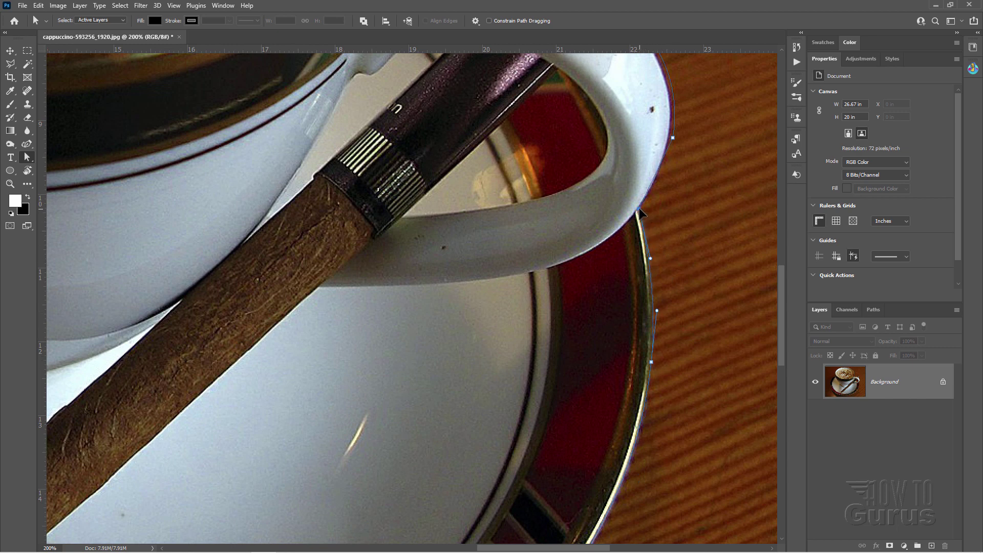
pyautogui.click(657, 311)
# Step: Convert the corner anchor point on the cup handle's outer edge to a curve with the Convert Point Tool
pyautogui.scroll(5, 669, 317)
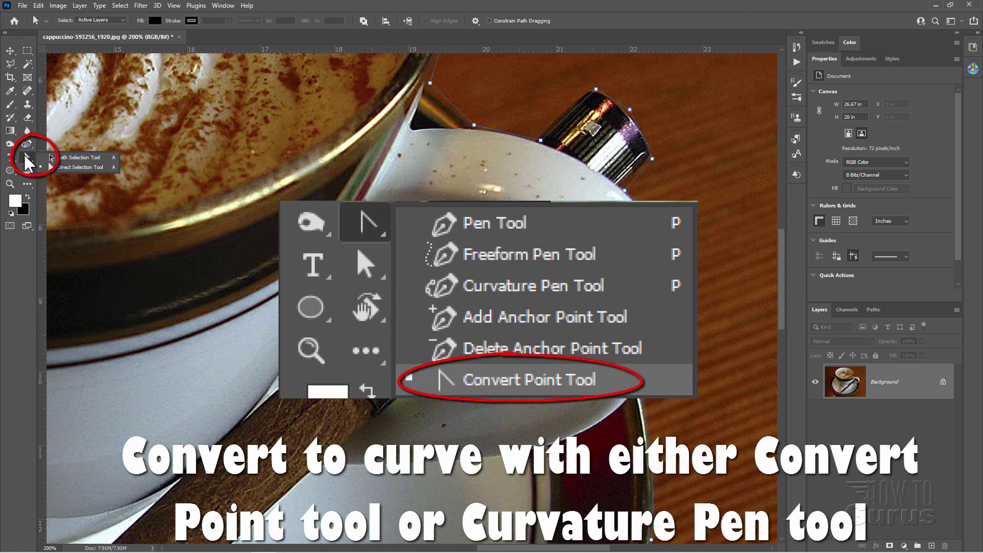
pyautogui.click(25, 150)
pyautogui.click(74, 193)
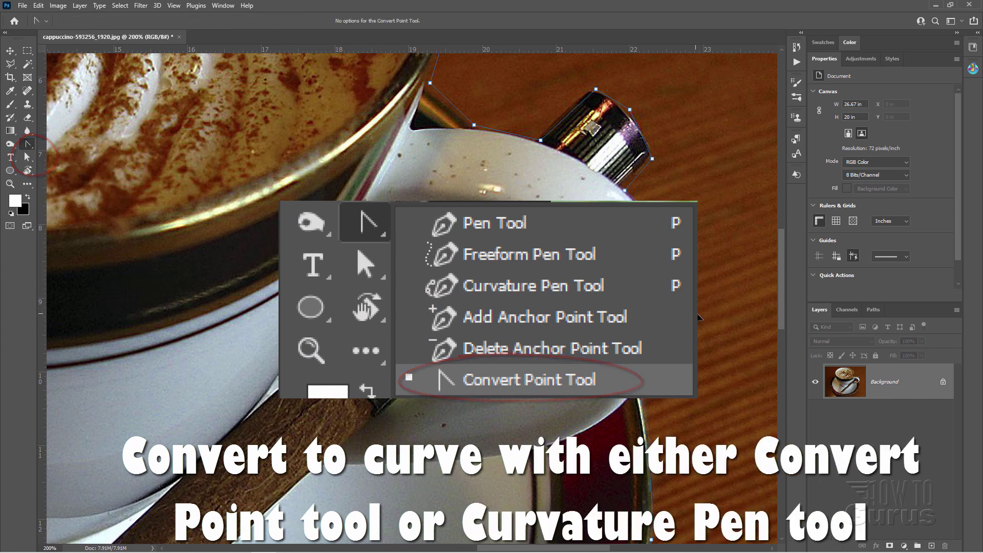
pyautogui.moveTo(676, 279); pyautogui.dragTo(682, 266)
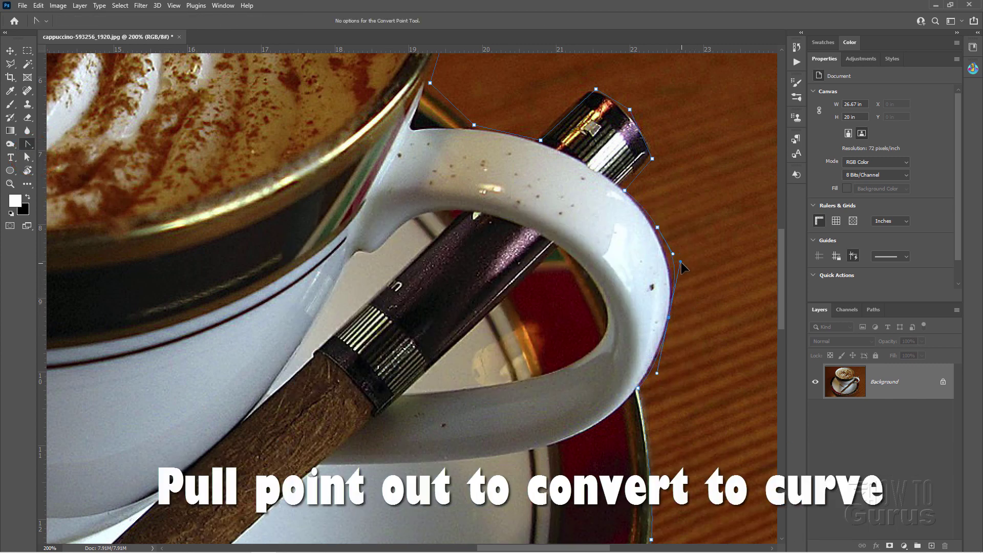
pyautogui.click(669, 318)
pyautogui.hotkey('ctrl', 'z')
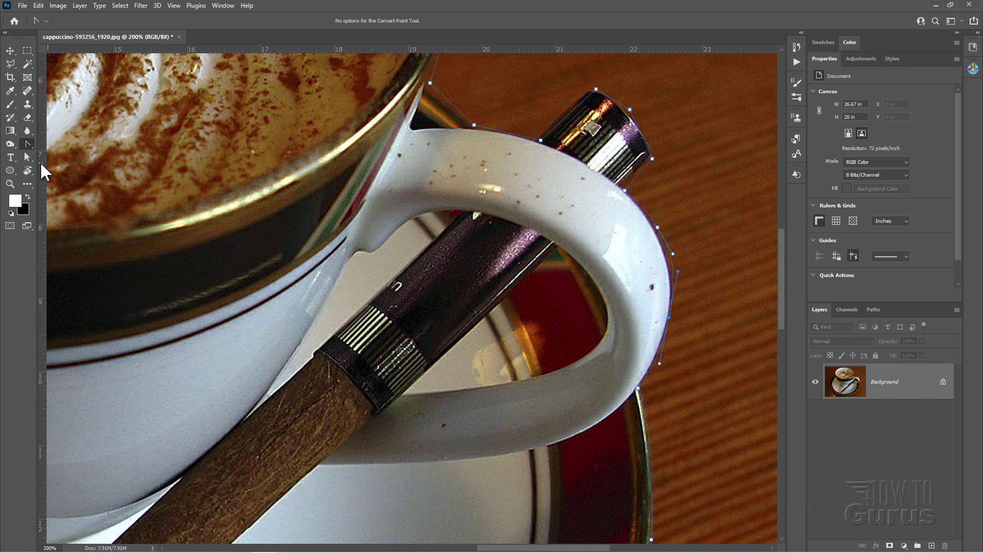
# Step: Fit the path to the cup handle's outer curve with the Direct Selection Tool, adjusting the anchor points and direction handles there
pyautogui.click(27, 157)
pyautogui.moveTo(669, 318); pyautogui.dragTo(668, 320)
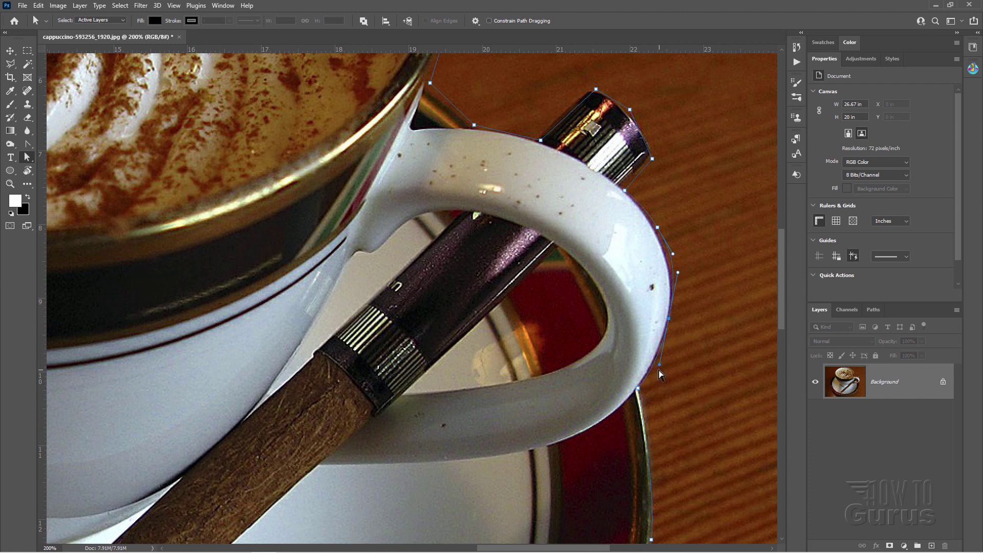
pyautogui.moveTo(659, 365); pyautogui.dragTo(661, 357)
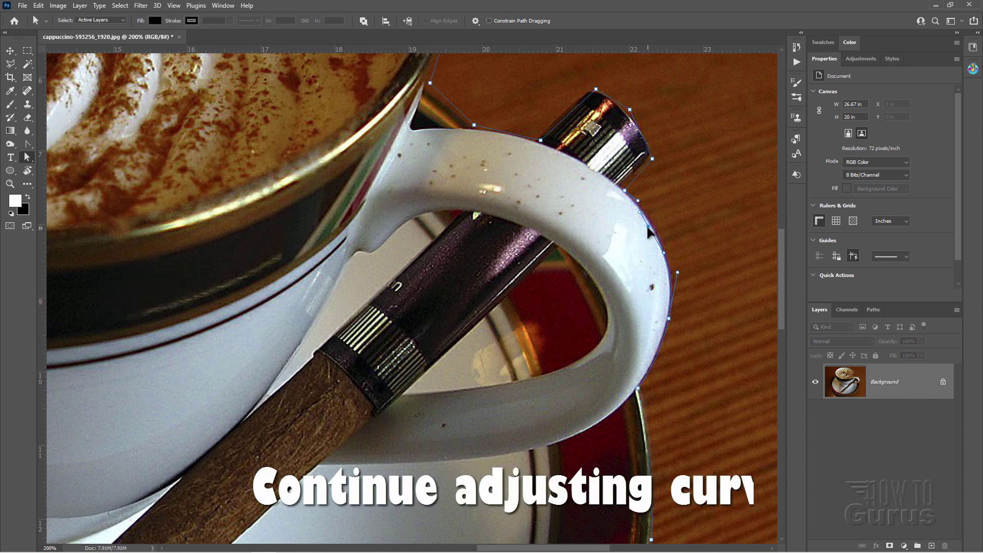
pyautogui.moveTo(658, 227); pyautogui.dragTo(673, 282)
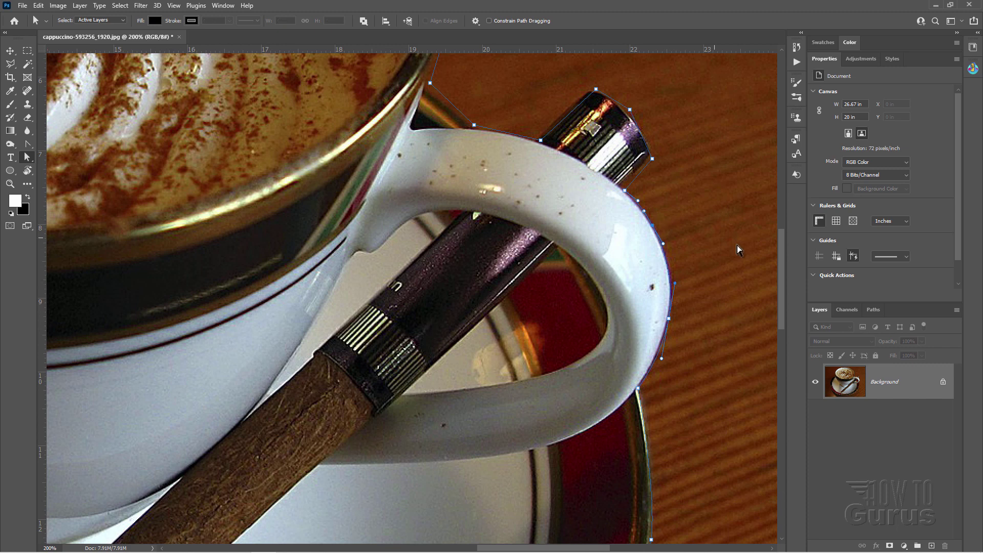
# Step: Move the corner anchor points around the stick's metal cap, the cup handle's top and the cup junction onto the object edges
pyautogui.moveTo(781, 270); pyautogui.dragTo(776, 254)
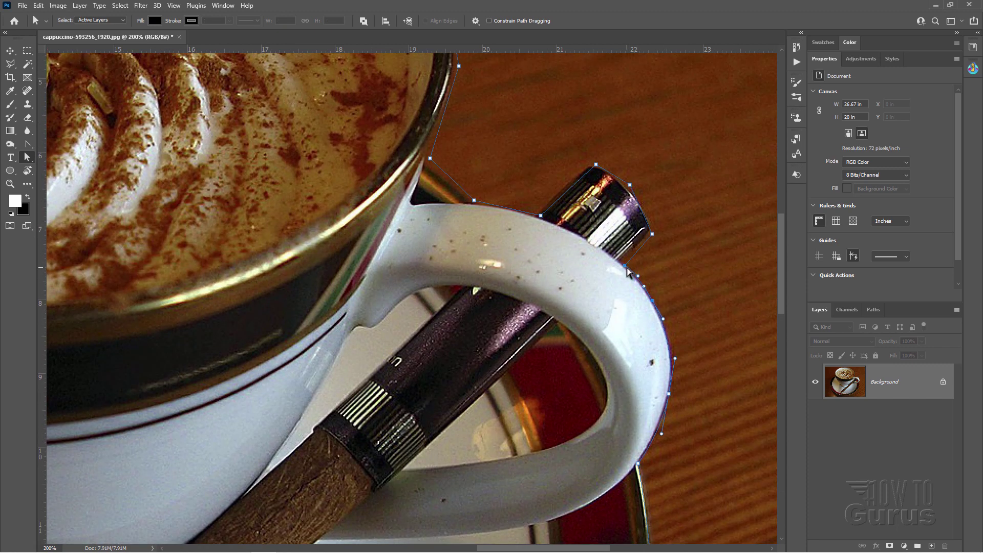
pyautogui.moveTo(623, 265); pyautogui.dragTo(621, 262)
pyautogui.moveTo(656, 237); pyautogui.dragTo(653, 231)
pyautogui.moveTo(592, 168); pyautogui.dragTo(588, 169)
pyautogui.moveTo(541, 215); pyautogui.dragTo(537, 217)
pyautogui.moveTo(473, 201); pyautogui.dragTo(476, 204)
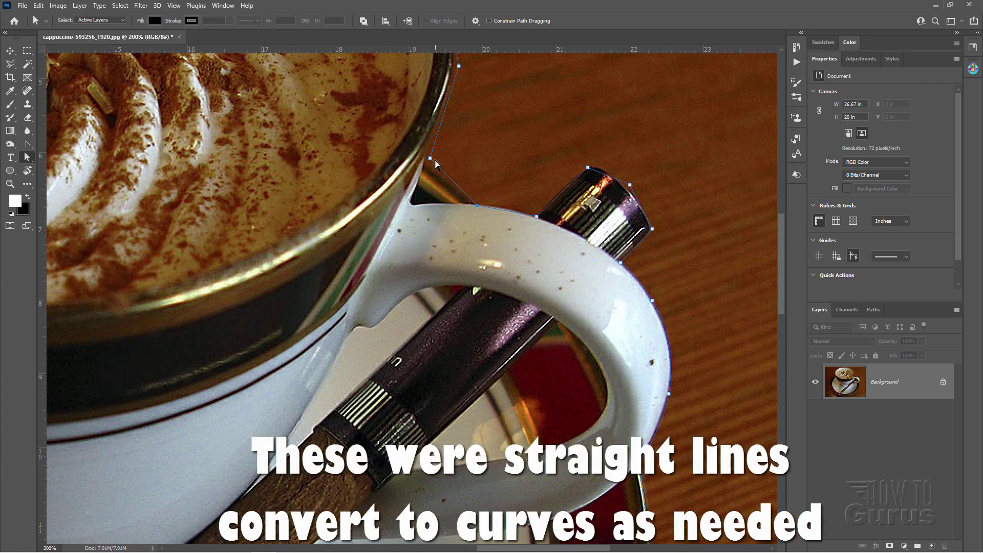
pyautogui.moveTo(431, 158); pyautogui.dragTo(426, 167)
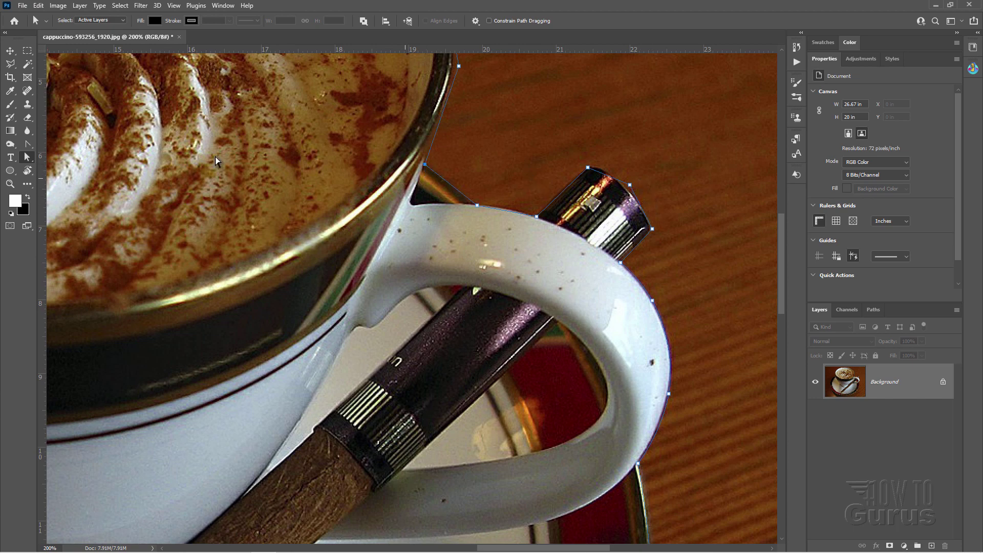
# Step: Convert the anchor point at the end of the stick's metal cap to a curve and rotate its handles to follow the rounded edge
pyautogui.click(27, 144)
pyautogui.moveTo(629, 185); pyautogui.dragTo(649, 193)
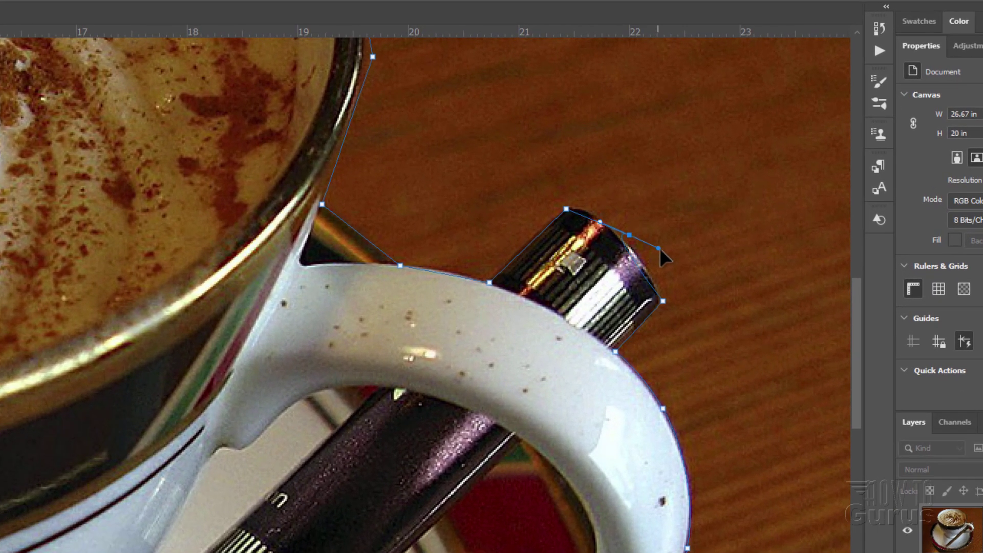
pyautogui.moveTo(659, 248)
pyautogui.mouseDown()
pyautogui.moveTo(658, 213)
pyautogui.moveTo(614, 193)
pyautogui.moveTo(595, 203)
pyautogui.moveTo(615, 204)
pyautogui.moveTo(655, 246)
pyautogui.moveTo(667, 233)
pyautogui.moveTo(655, 202)
pyautogui.moveTo(613, 185)
pyautogui.moveTo(603, 205)
pyautogui.moveTo(625, 243)
pyautogui.mouseUp()
pyautogui.click(629, 235)
pyautogui.hotkey('ctrl', 'z')
pyautogui.moveTo(599, 212); pyautogui.dragTo(588, 202)
# Step: Convert the anchor point where the saucer rim meets the cup handle to a curve, aligning its two handles independently with each edge
pyautogui.click(400, 266)
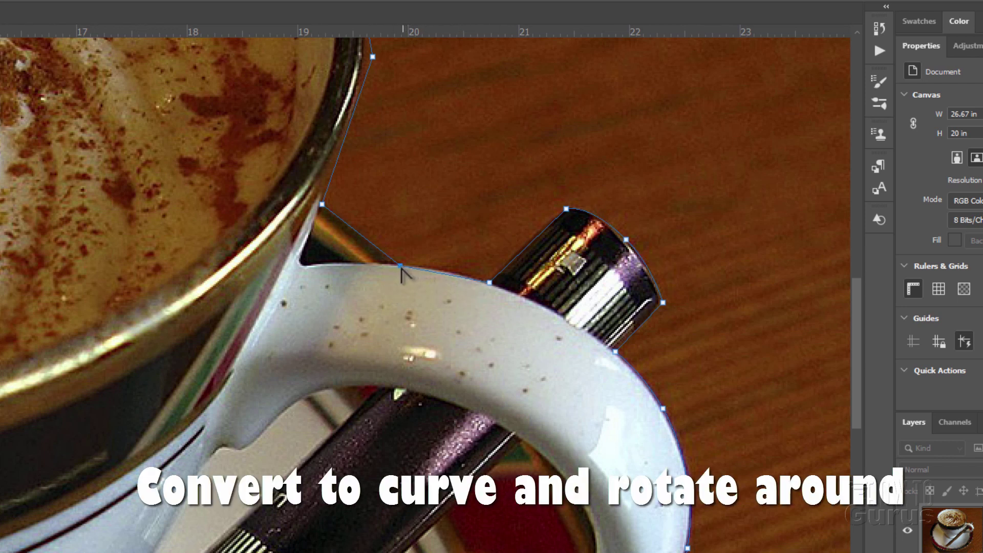
pyautogui.moveTo(401, 267); pyautogui.dragTo(351, 242)
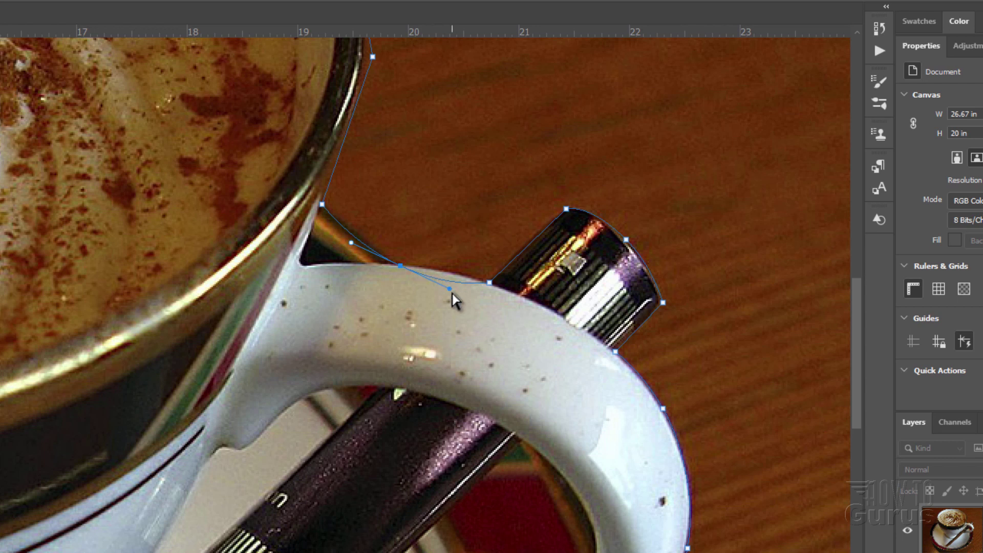
pyautogui.moveTo(450, 288); pyautogui.dragTo(446, 270)
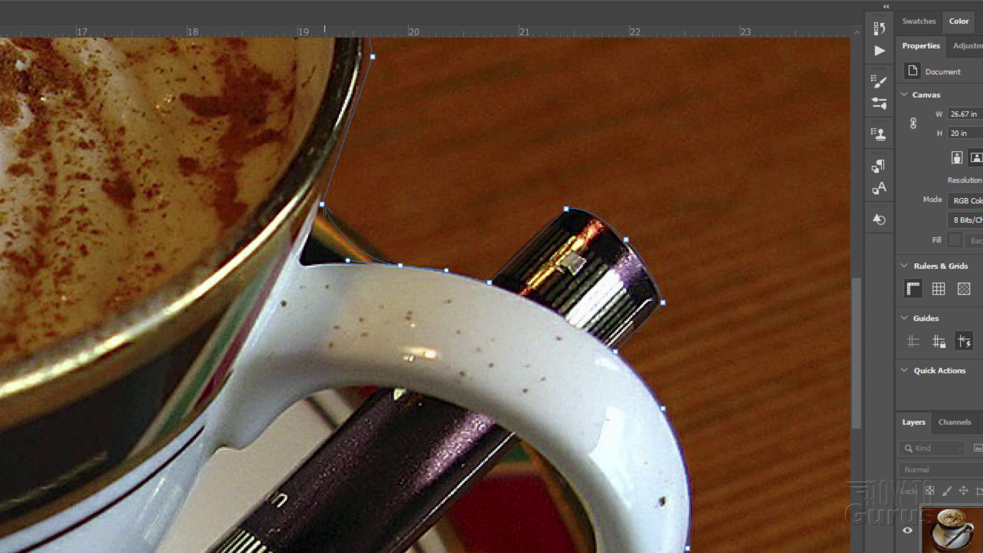
pyautogui.click(400, 266)
pyautogui.keyDown('alt'); pyautogui.click(400, 266); pyautogui.keyUp('alt')
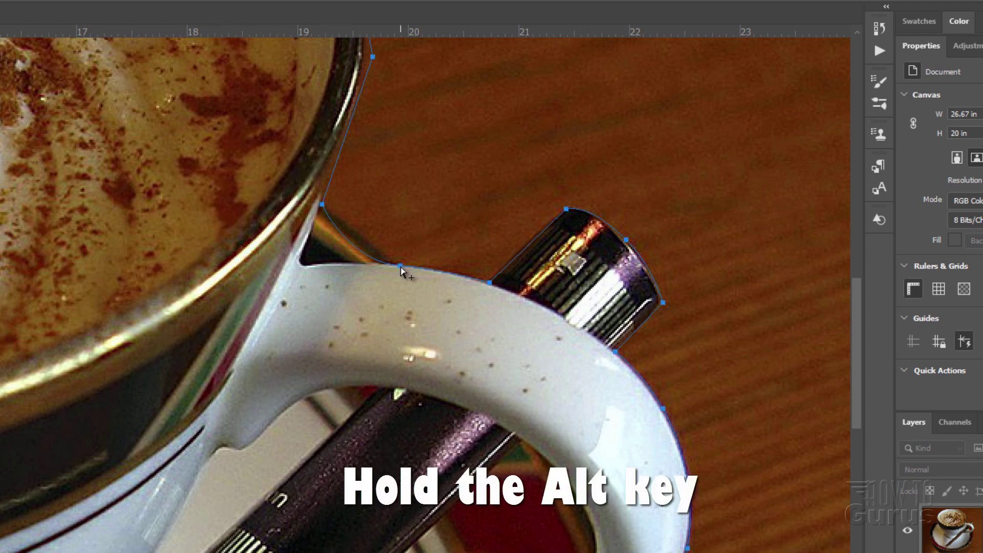
pyautogui.moveTo(400, 265); pyautogui.dragTo(364, 236)
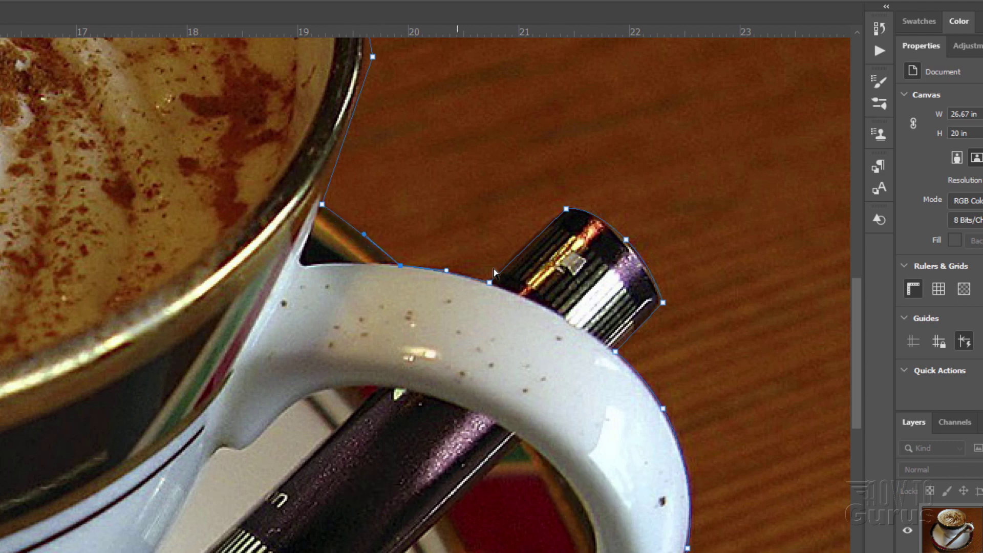
# Step: Convert the anchor point on the cup rim's right side to a curve and move it inward onto the rim
pyautogui.moveTo(859, 340); pyautogui.dragTo(843, 279)
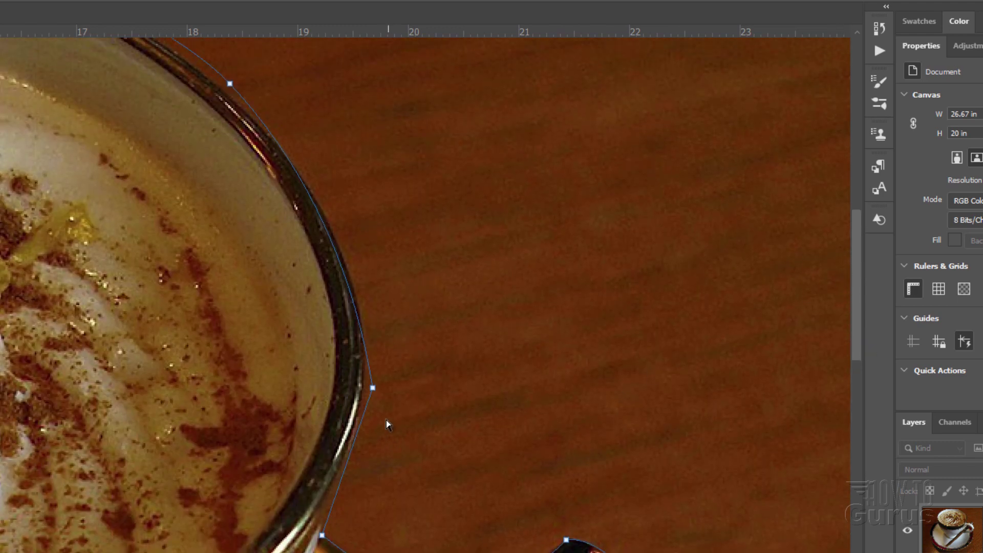
pyautogui.click(373, 389)
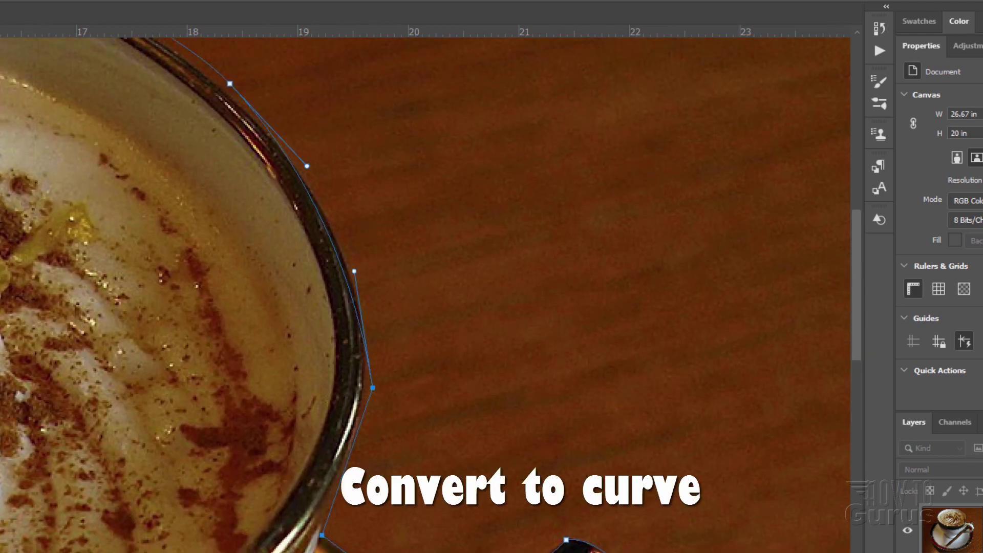
pyautogui.moveTo(372, 388); pyautogui.dragTo(376, 346)
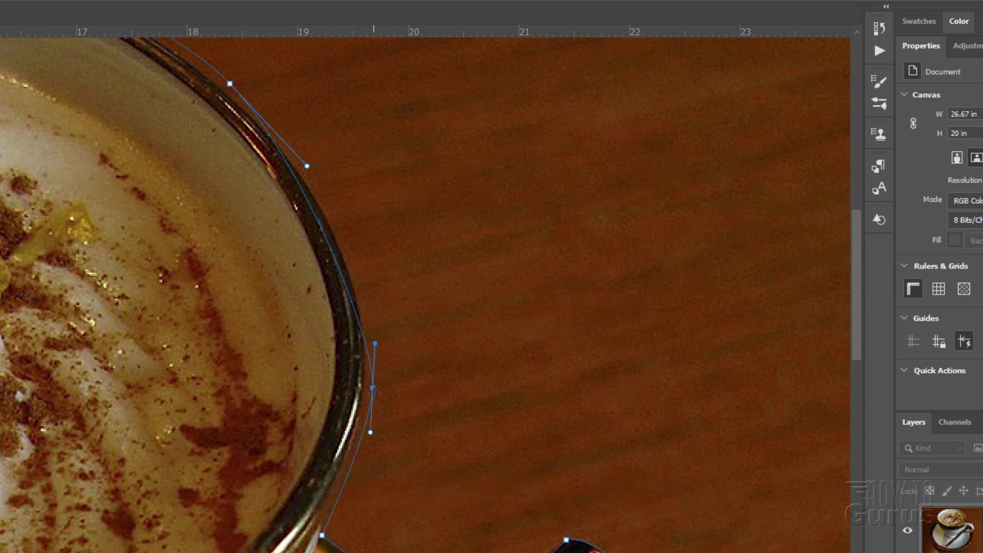
pyautogui.moveTo(374, 389)
pyautogui.mouseDown()
pyautogui.moveTo(372, 403)
pyautogui.moveTo(369, 381)
pyautogui.mouseUp()
# Step: Nudge the anchor point on the cup's upper-right rim and lengthen its lower handle, then fine-tune the right-side anchor's upper handle
pyautogui.click(308, 167)
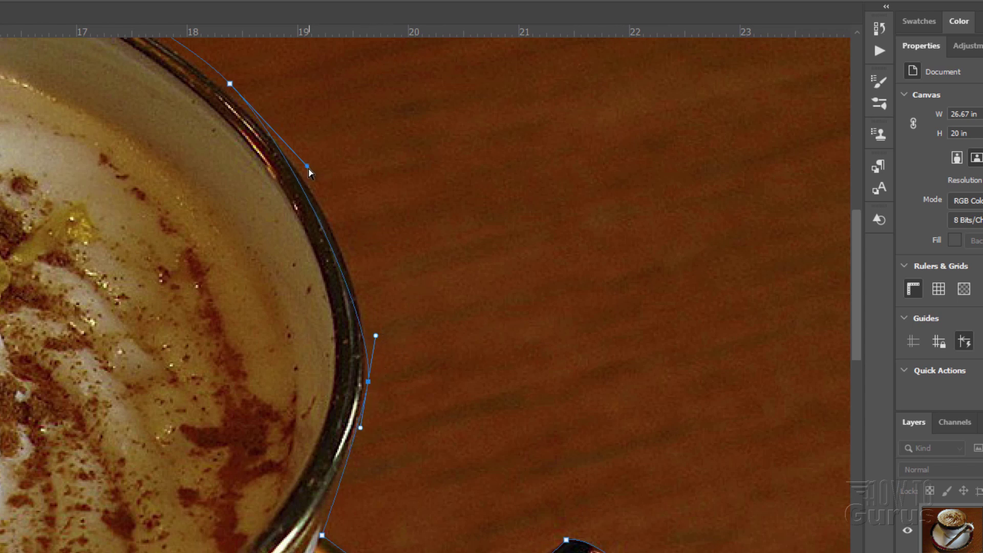
pyautogui.moveTo(229, 87); pyautogui.dragTo(226, 95)
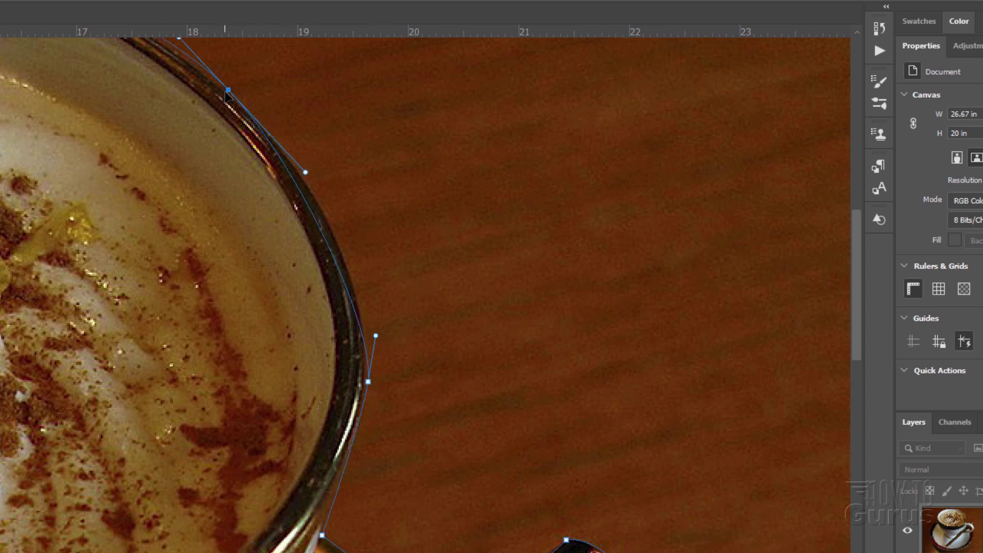
pyautogui.moveTo(306, 173); pyautogui.dragTo(338, 179)
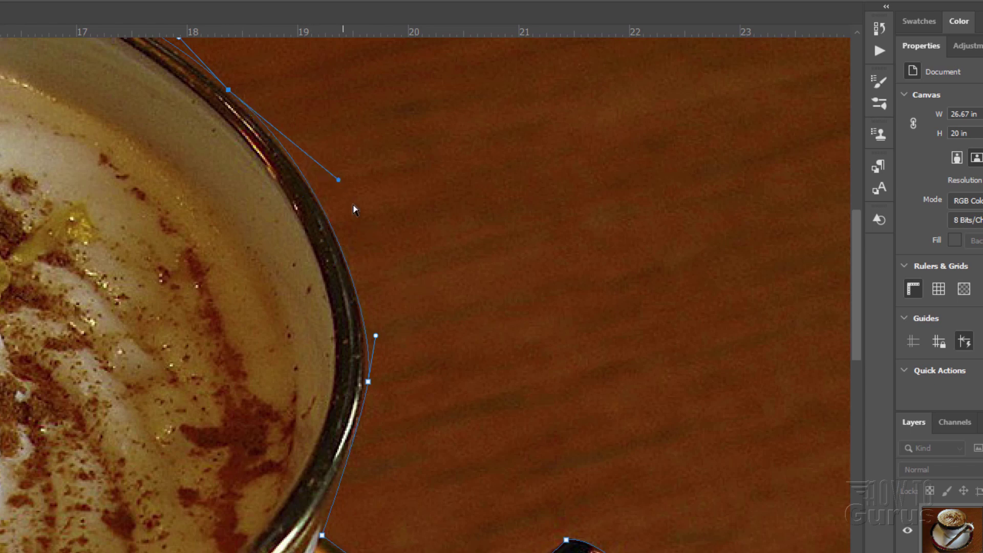
pyautogui.click(369, 381)
pyautogui.moveTo(376, 335); pyautogui.dragTo(373, 333)
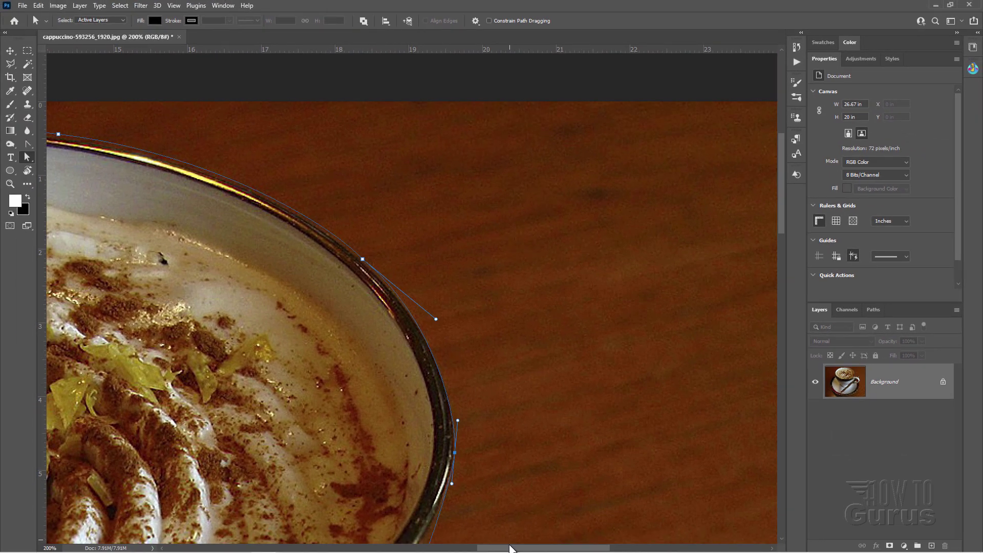
# Step: Lower the anchor point at the top of the cup rim slightly and rotate the upper-left anchor's handle to follow the rim
pyautogui.moveTo(509, 548); pyautogui.dragTo(434, 547)
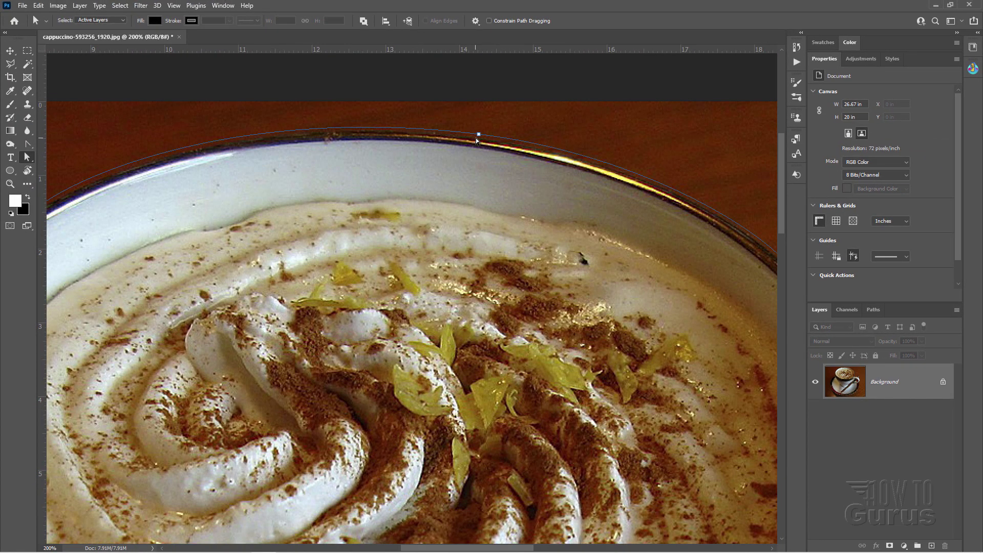
pyautogui.click(479, 134)
pyautogui.moveTo(479, 133); pyautogui.dragTo(479, 136)
pyautogui.moveTo(461, 548); pyautogui.dragTo(408, 547)
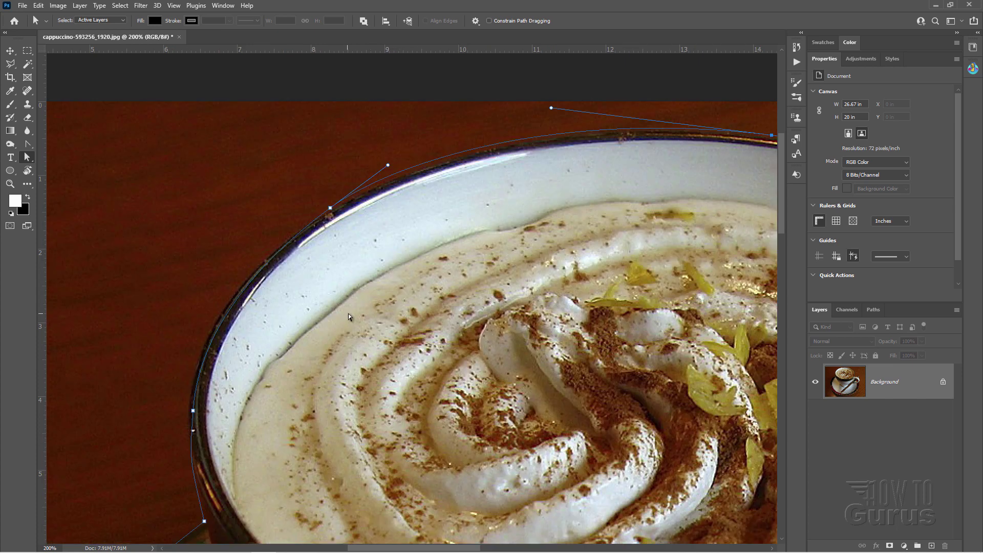
pyautogui.moveTo(387, 165); pyautogui.dragTo(395, 170)
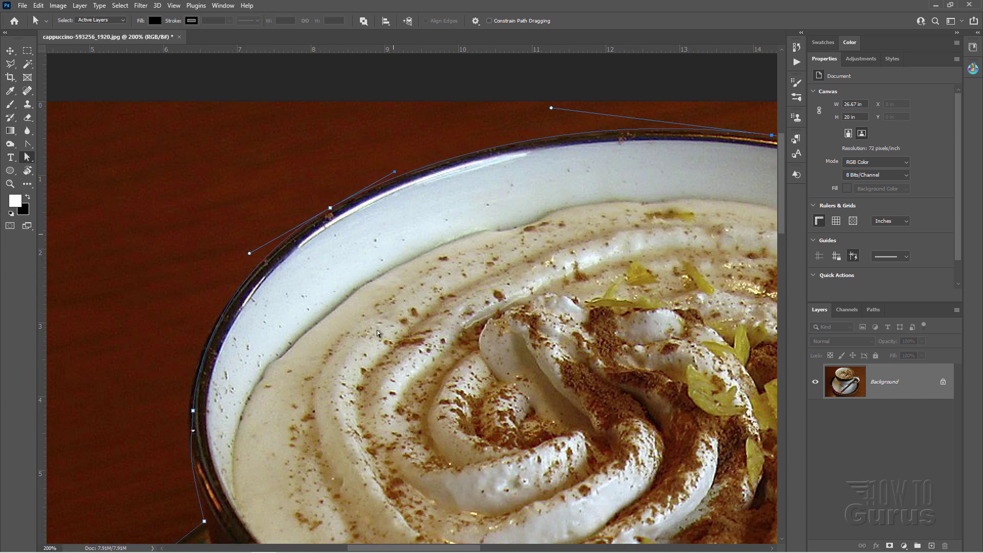
pyautogui.moveTo(193, 410); pyautogui.dragTo(218, 252)
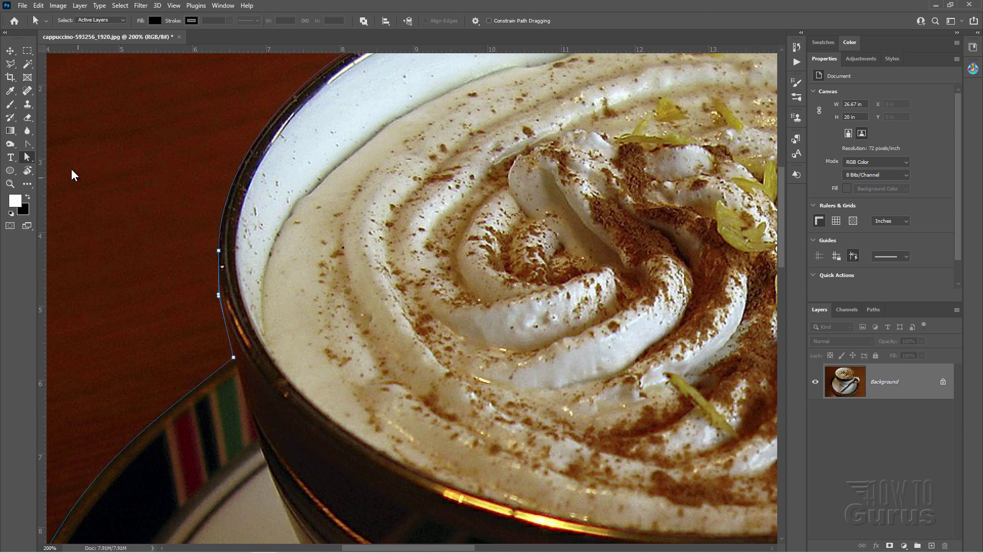
pyautogui.click(11, 184)
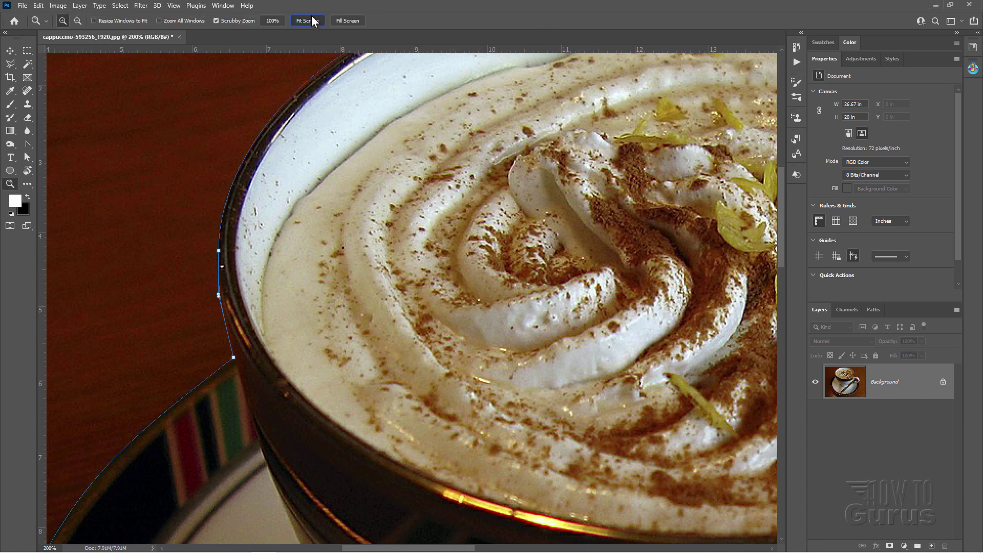
# Step: Make a new anti-aliased selection from the cup and saucer work path with a feather radius of 1 pixel
pyautogui.click(313, 21)
pyautogui.press('v')
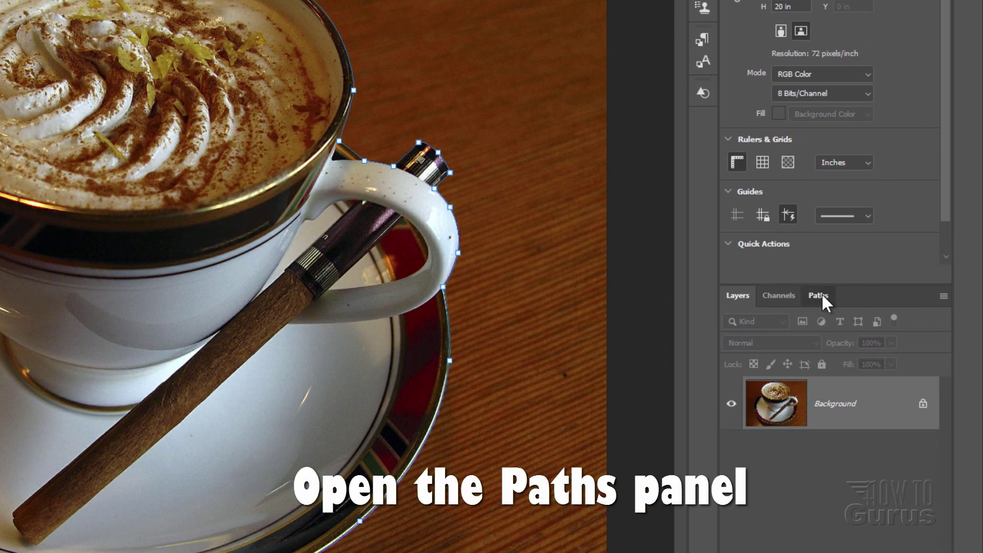
pyautogui.click(821, 294)
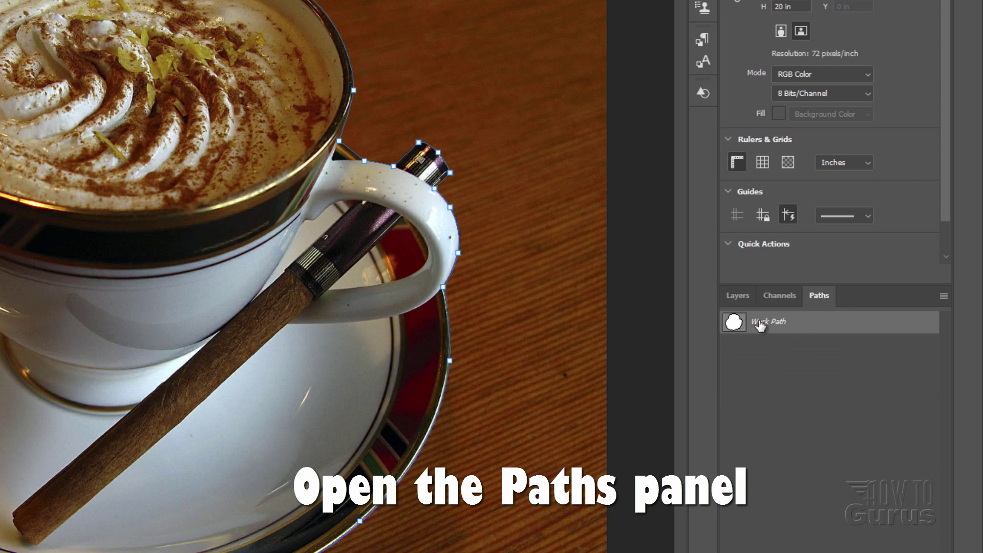
pyautogui.rightClick(800, 323)
pyautogui.click(813, 366)
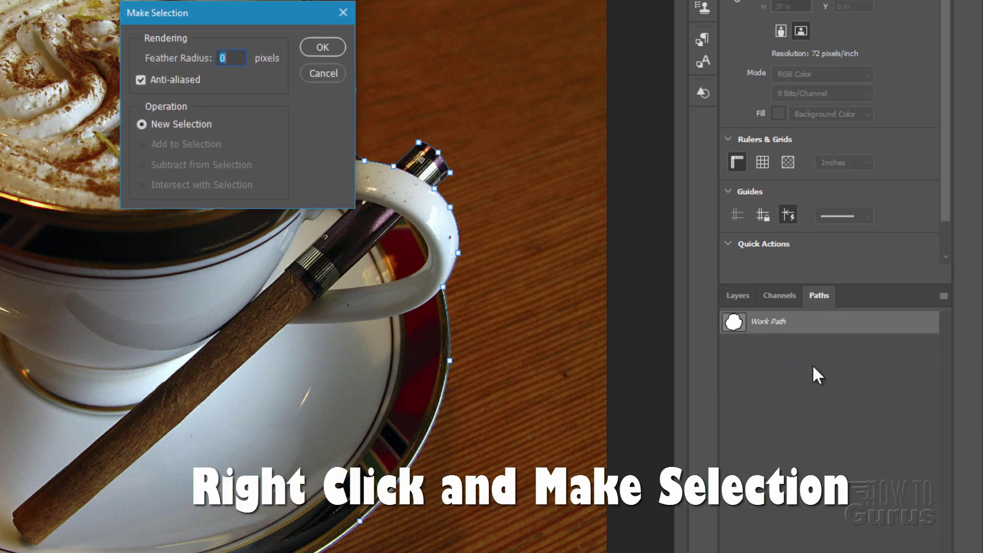
pyautogui.write('1')
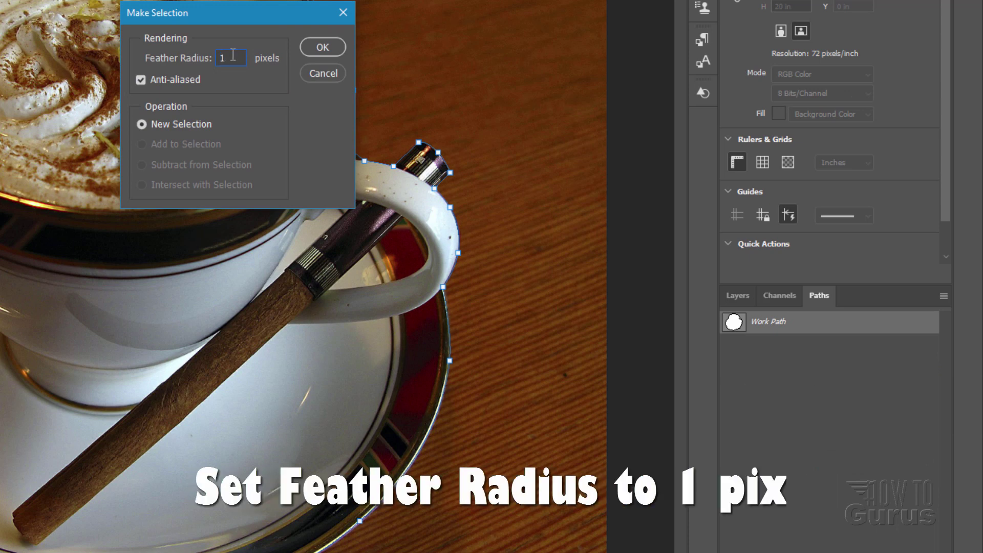
pyautogui.click(322, 46)
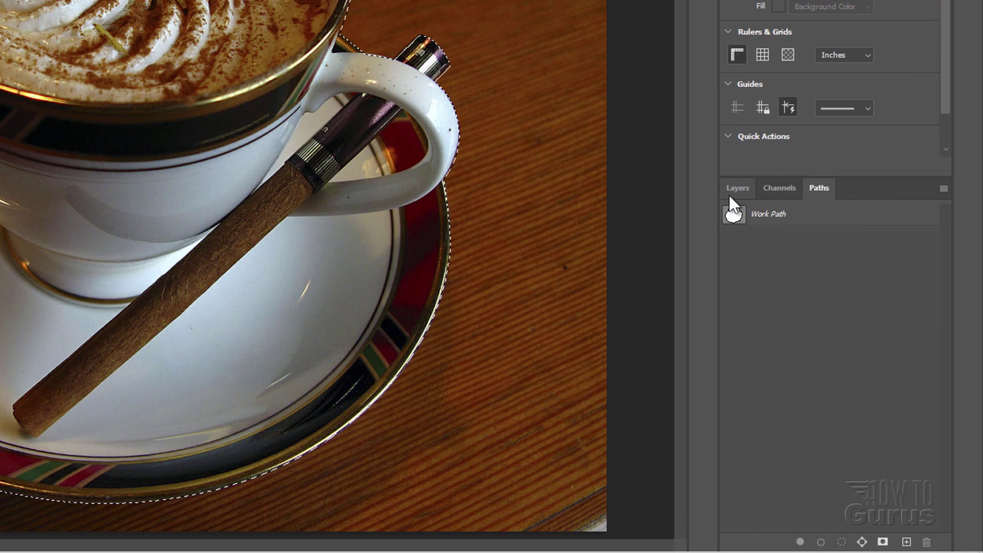
# Step: Add a layer mask to the Background layer from the cup and saucer selection to hide the wooden table
pyautogui.click(729, 191)
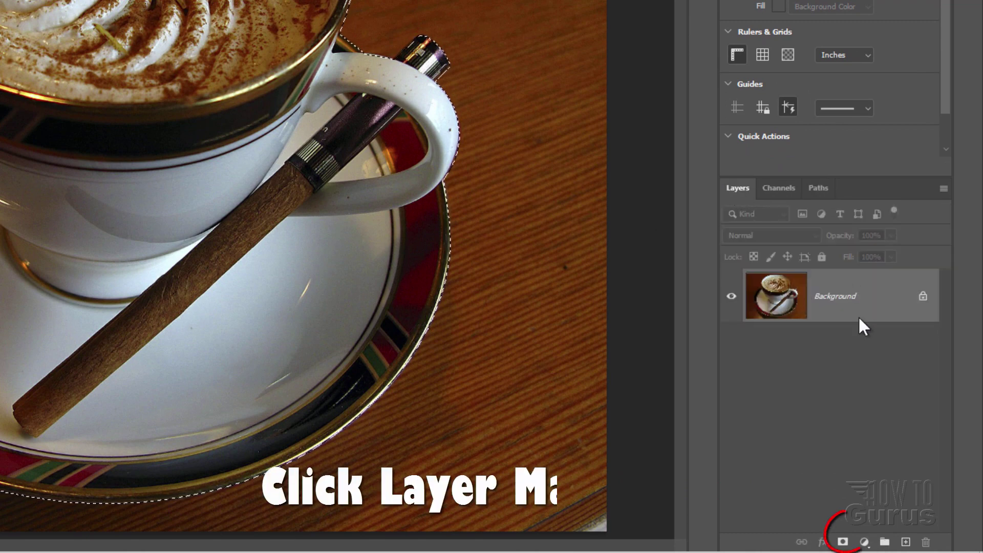
pyautogui.click(843, 541)
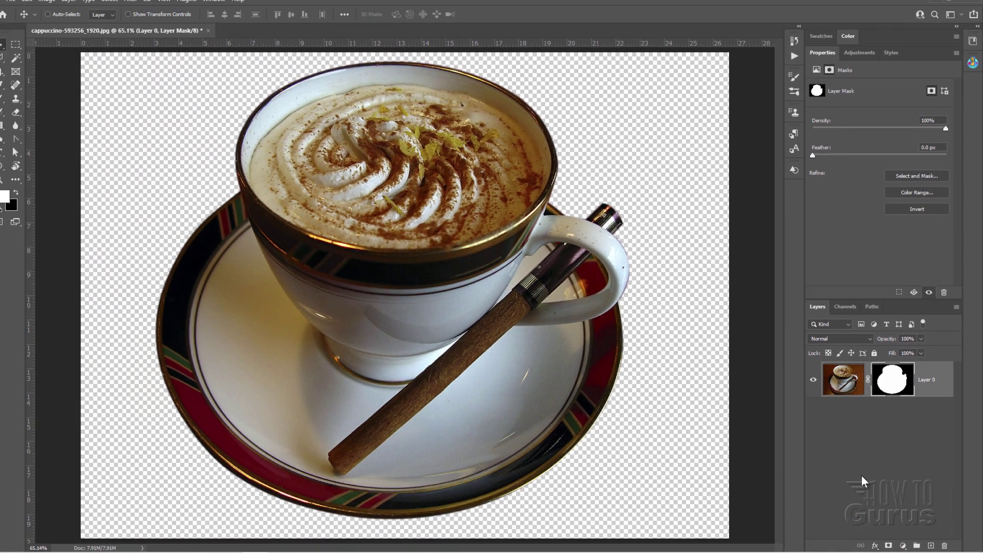